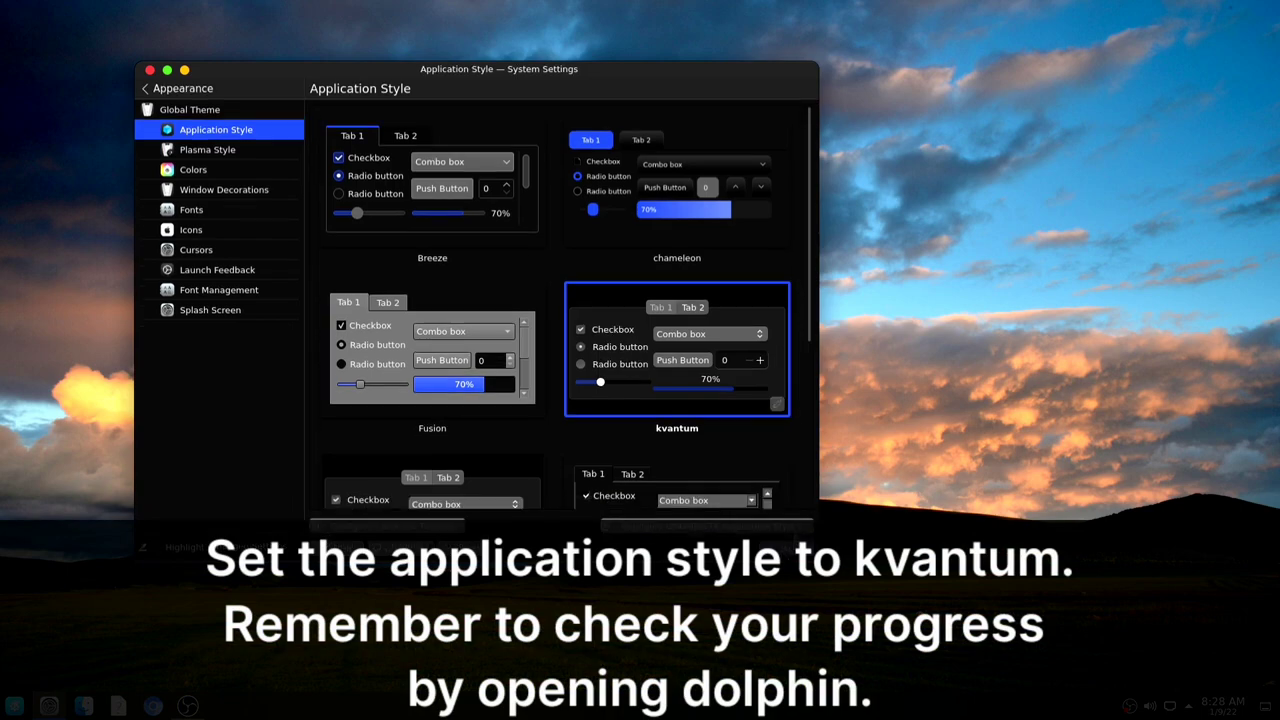
# - Check how the kvantum application style looks in a Dolphin window over the desktop
pyautogui.click(1046, 186)
pyautogui.moveTo(480, 76); pyautogui.dragTo(513, 80)
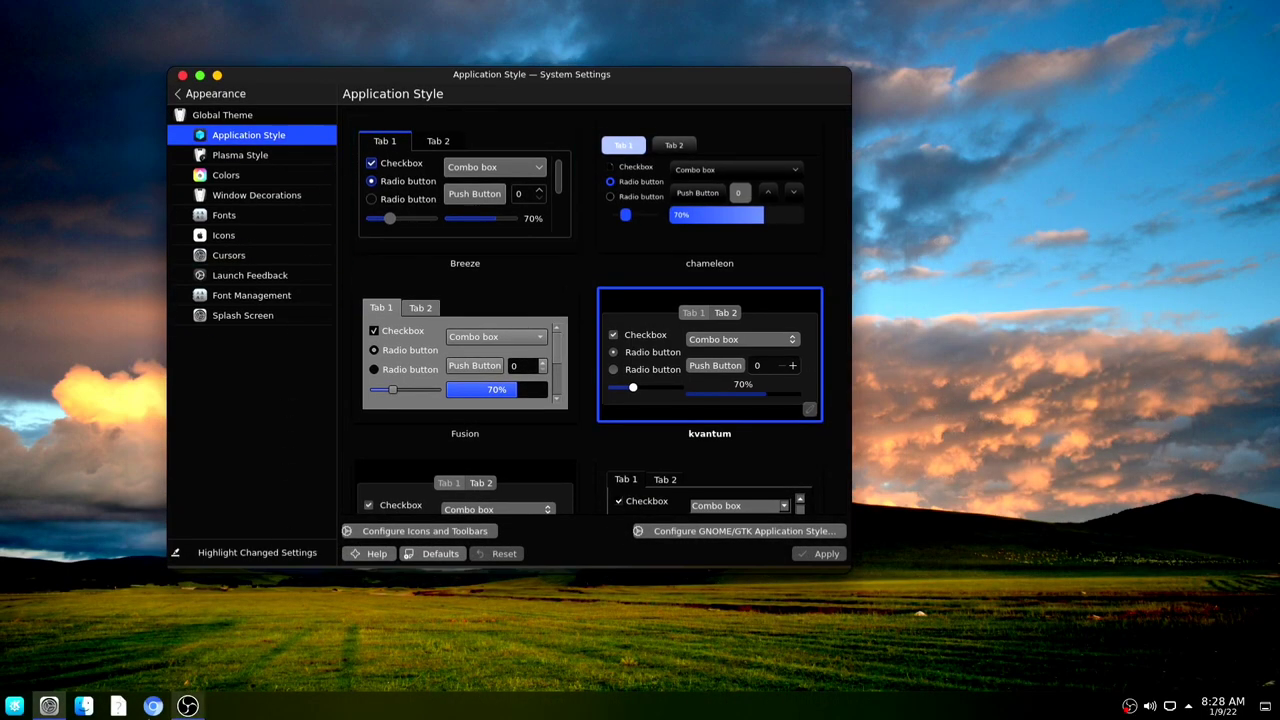
pyautogui.click(84, 706)
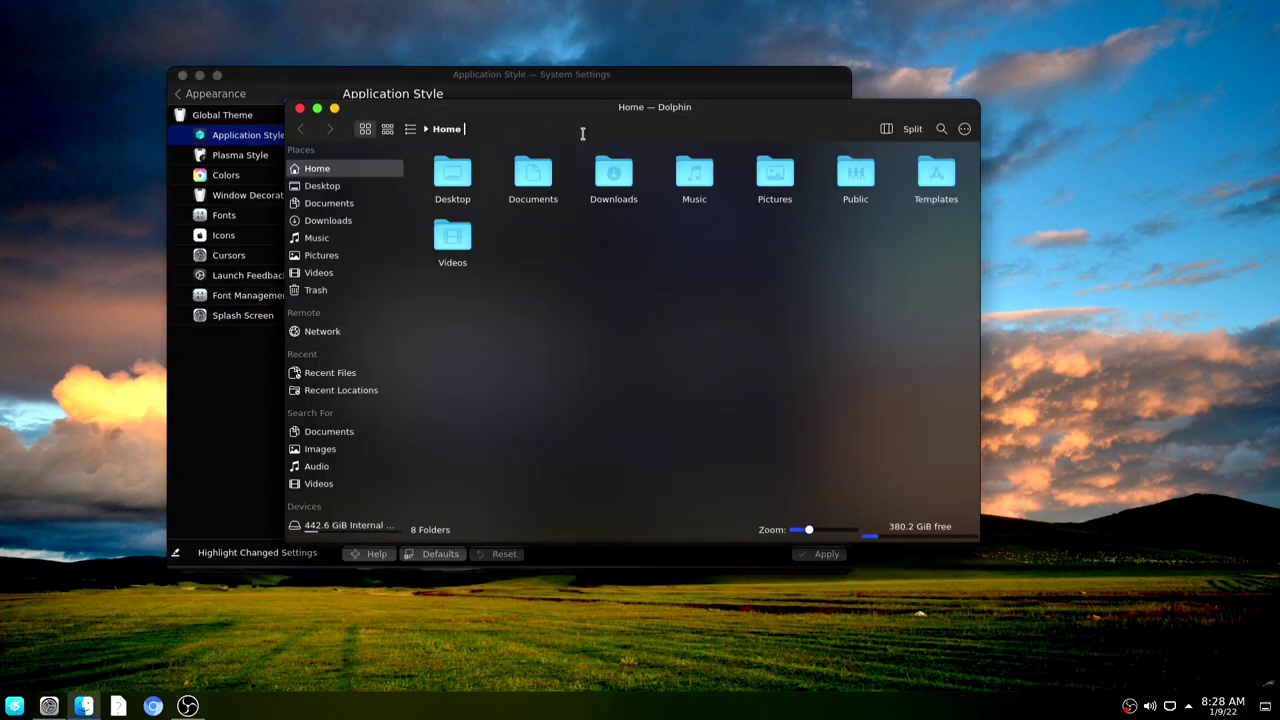
pyautogui.moveTo(602, 113); pyautogui.dragTo(817, 147)
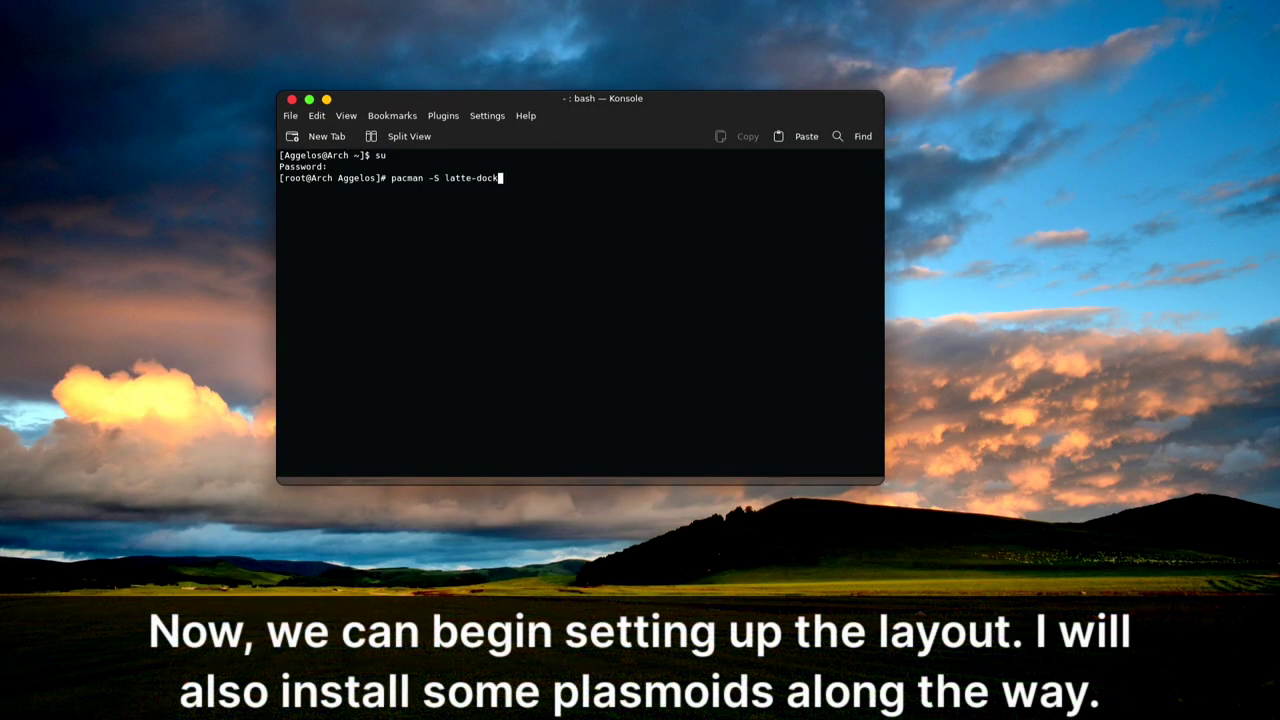
# - Install latte-dock with pacman in the root terminal
pyautogui.press('Return')
pyautogui.moveTo(497, 180); pyautogui.dragTo(386, 178)
pyautogui.click(543, 268)
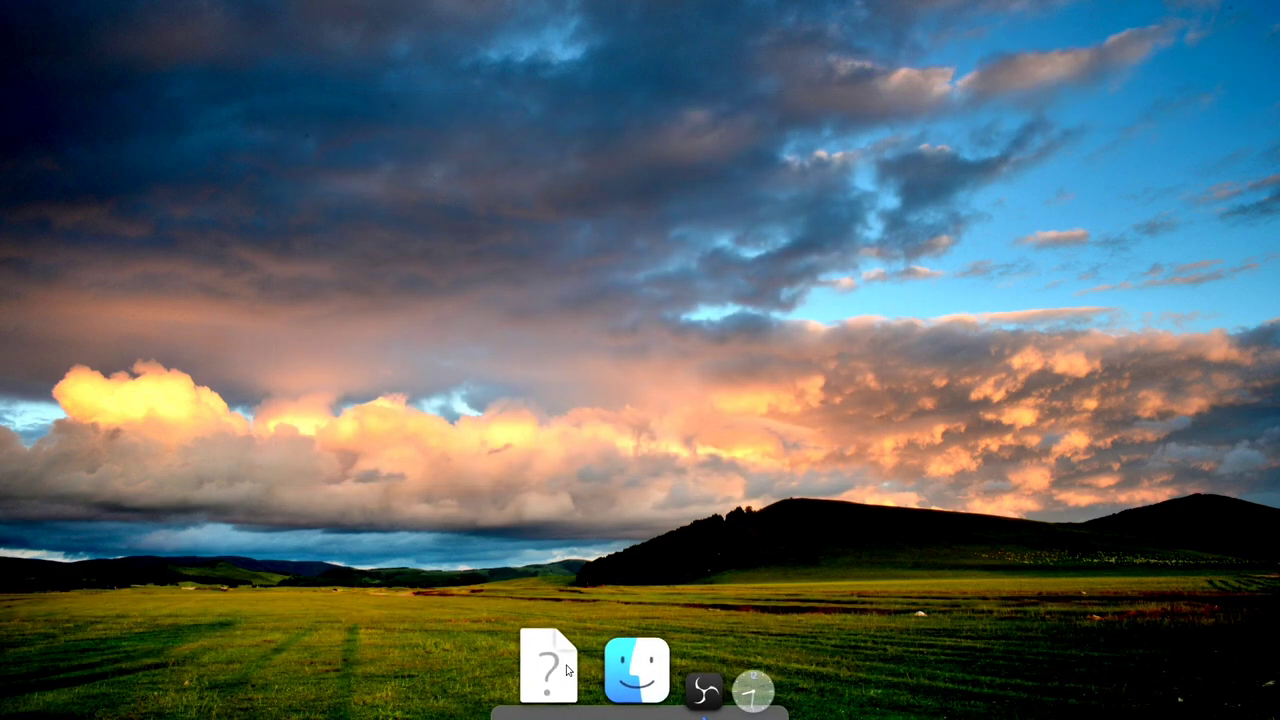
# - Unpin the question-mark document launcher from the dock and close the Dolphin window
pyautogui.rightClick(565, 664)
pyautogui.click(585, 464)
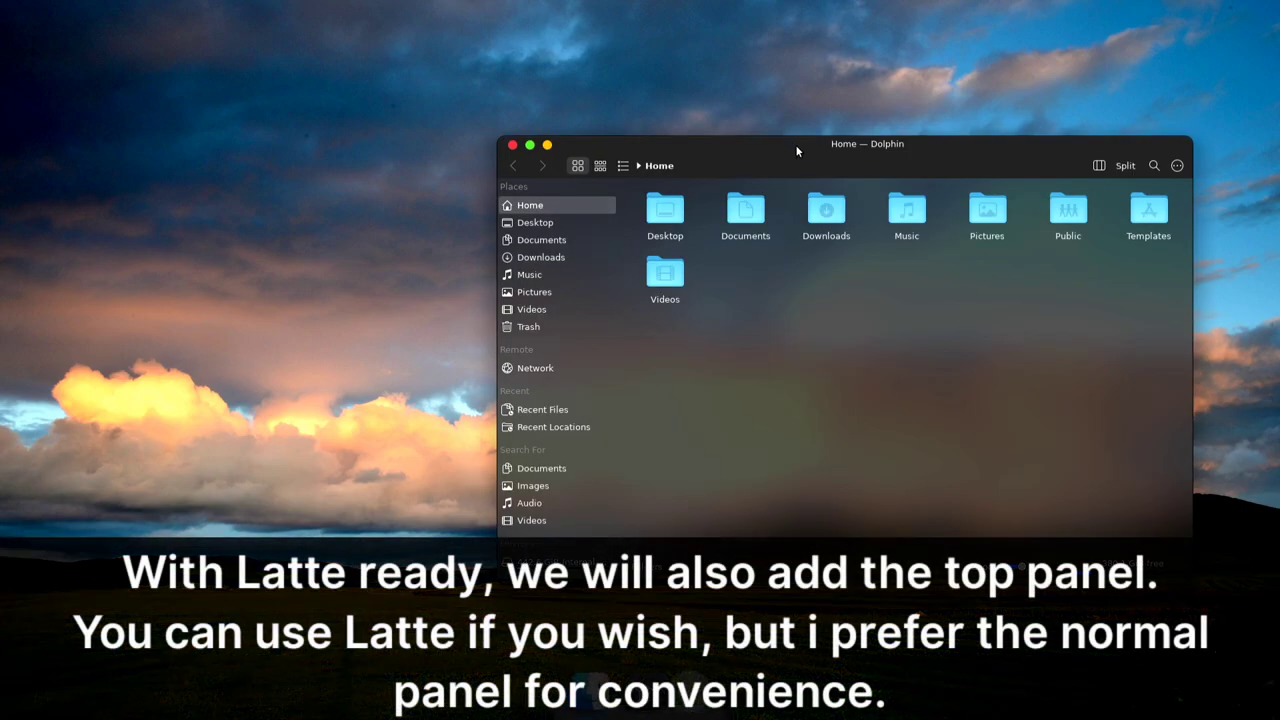
pyautogui.click(379, 136)
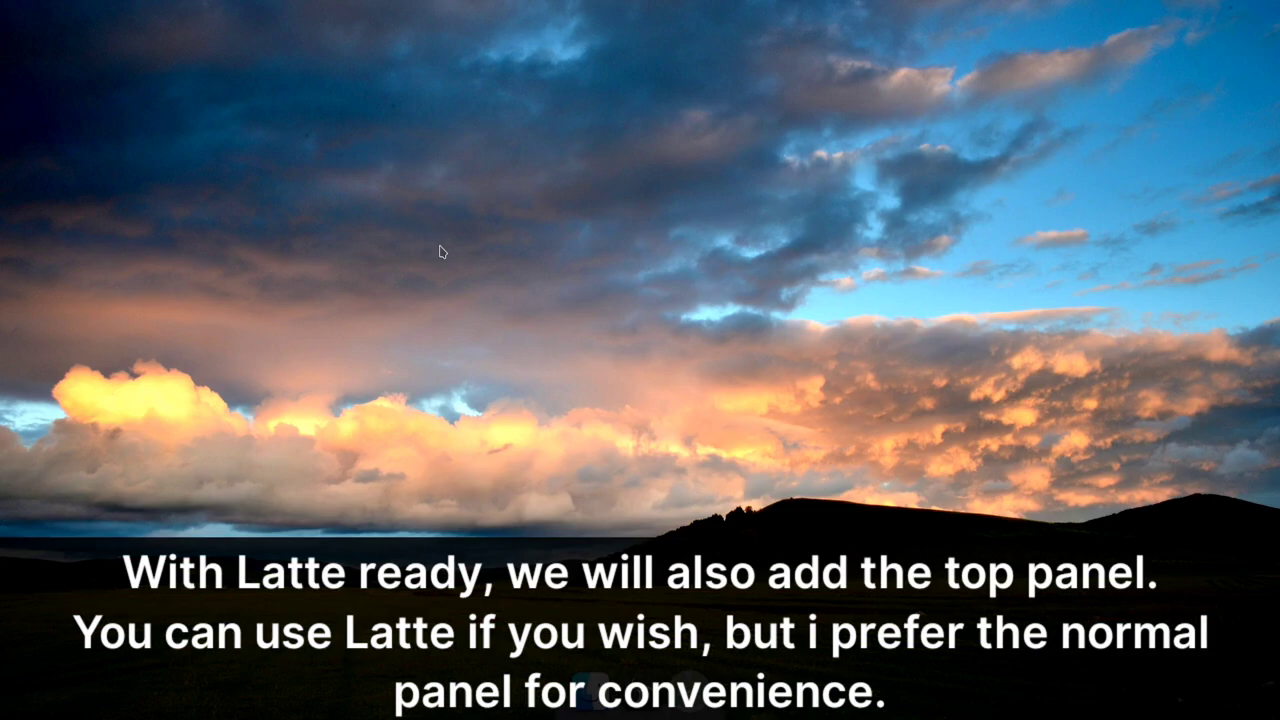
# - Add an empty panel to the desktop, move it to the top screen edge and leave edit mode
pyautogui.rightClick(298, 386)
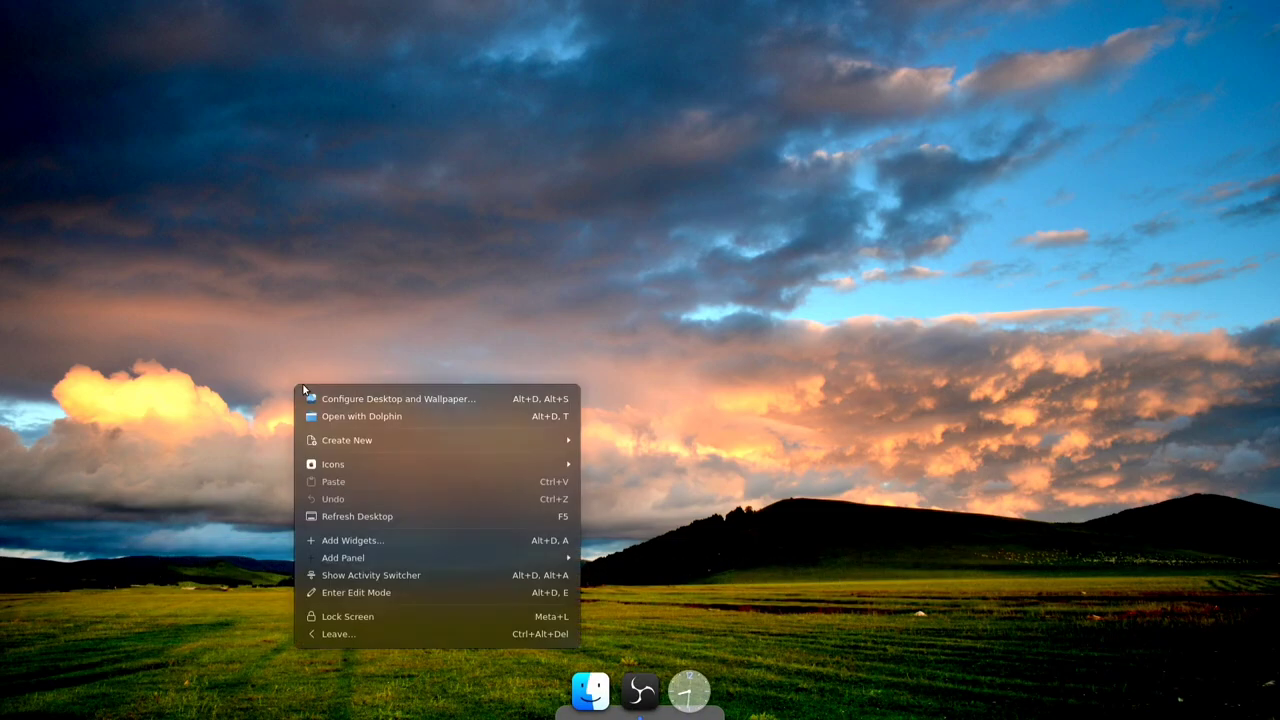
pyautogui.moveTo(437, 557)
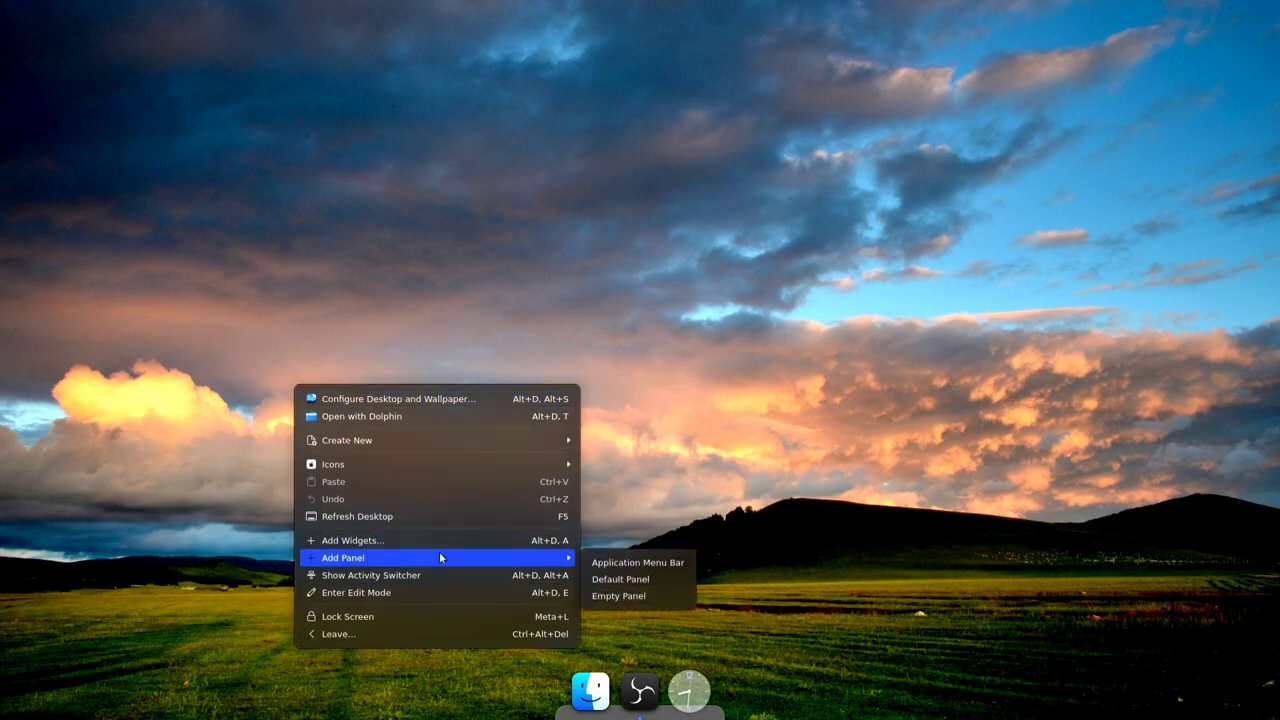
pyautogui.click(619, 596)
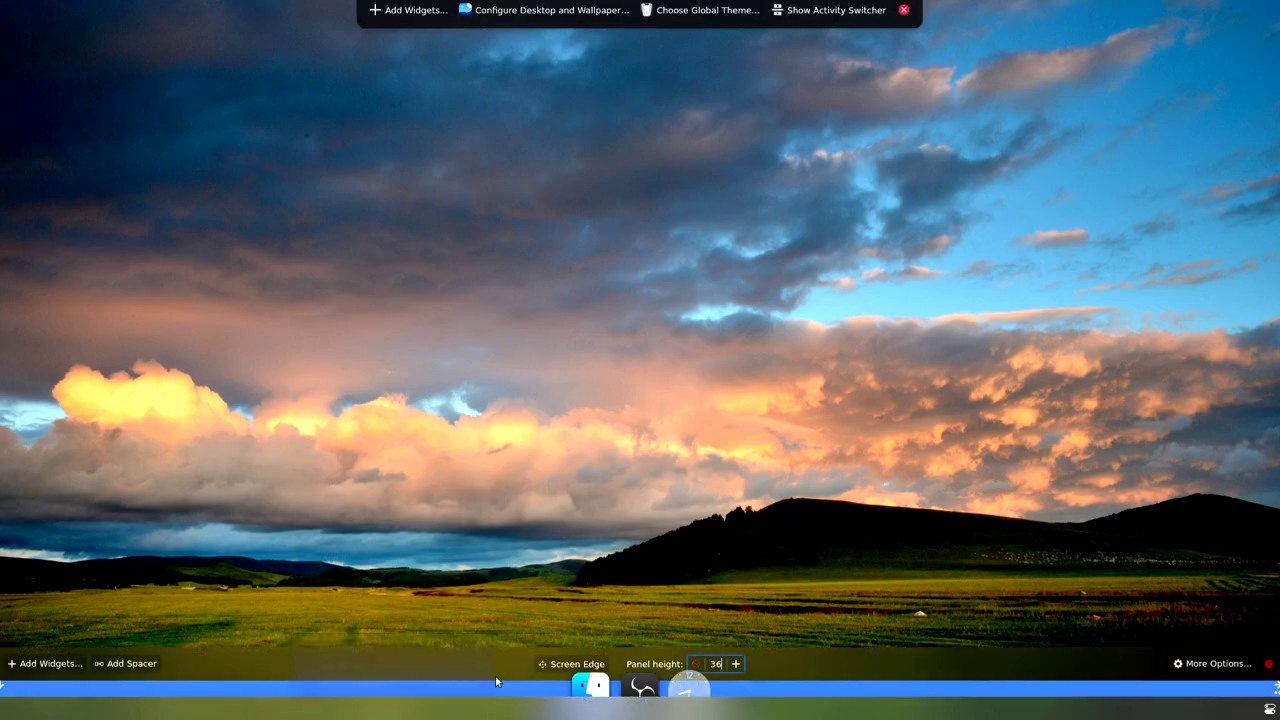
pyautogui.moveTo(563, 664); pyautogui.dragTo(580, 5)
pyautogui.click(654, 240)
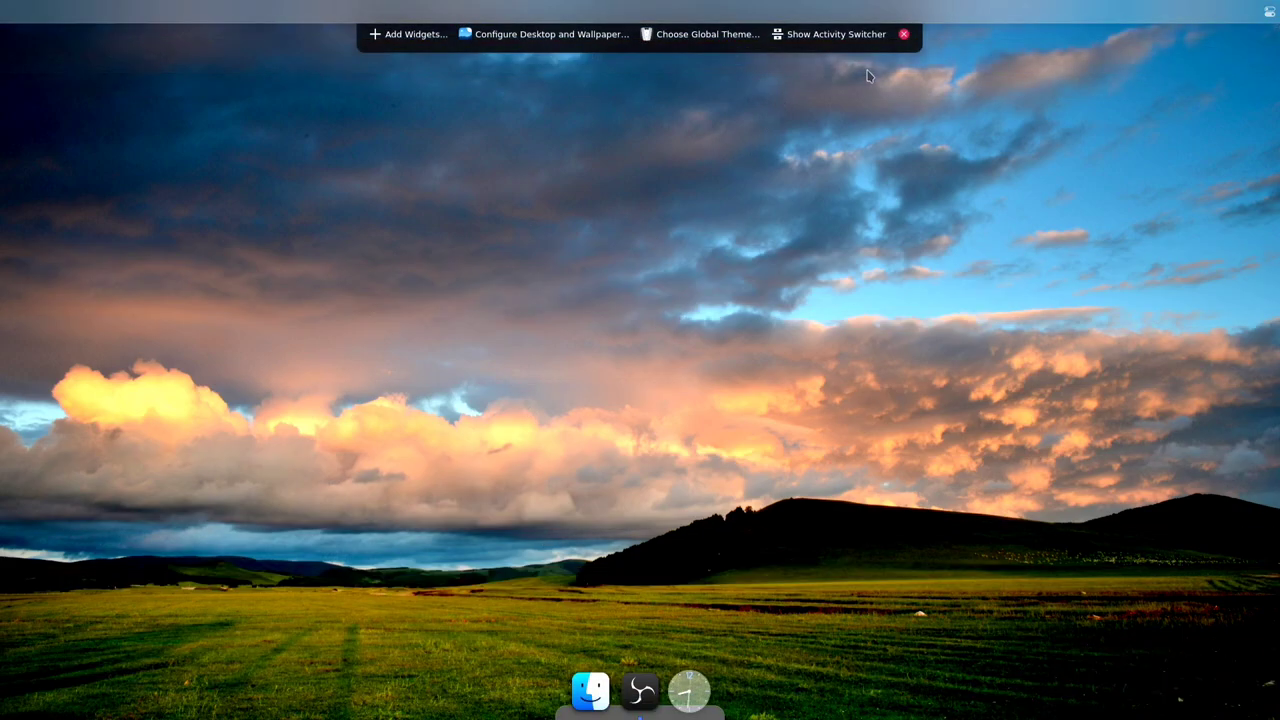
pyautogui.click(900, 35)
# - Get new Plasma widgets from the online catalogue, searching for "ditto" and "macos battery", and close the catalogue
pyautogui.rightClick(811, 8)
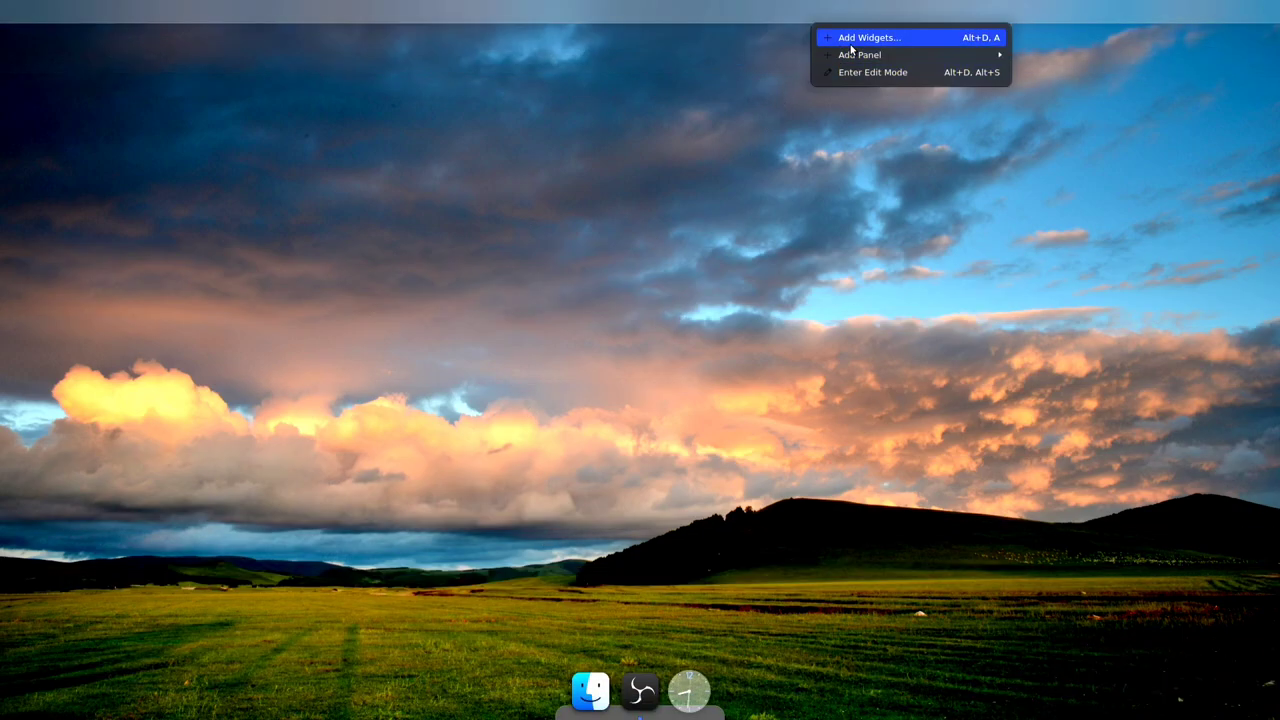
pyautogui.click(259, 148)
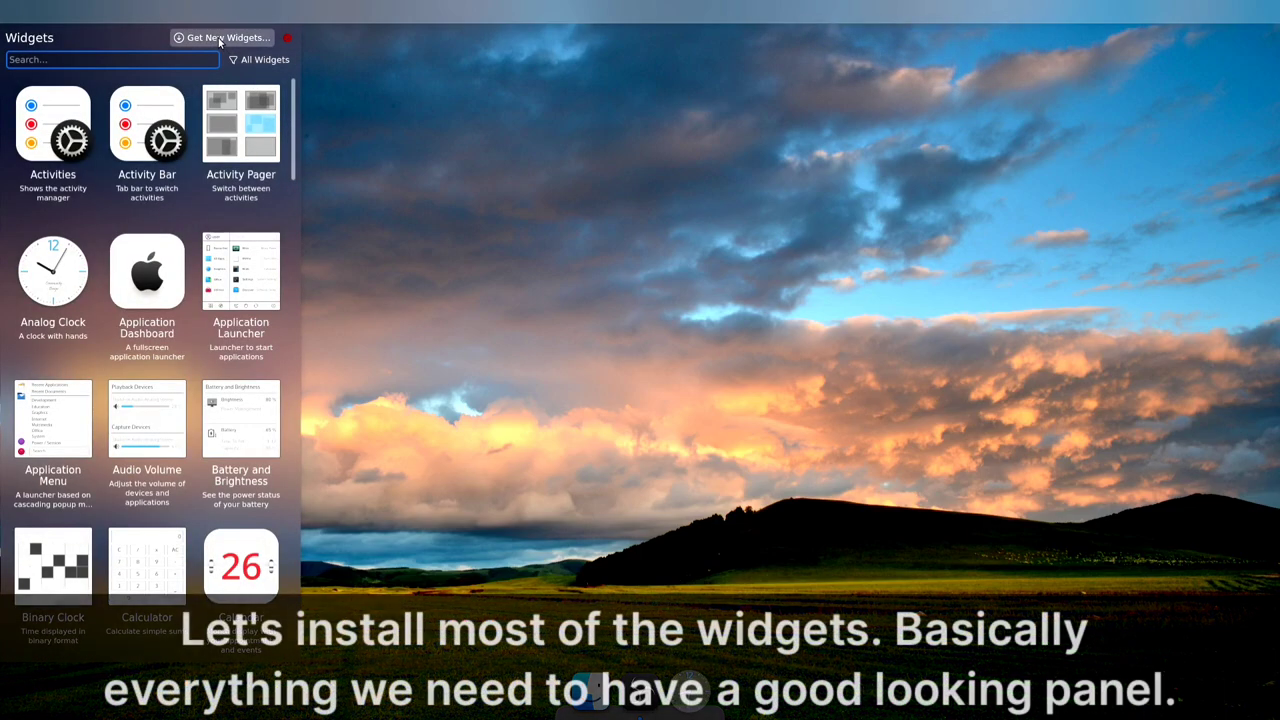
pyautogui.click(225, 38)
pyautogui.click(260, 61)
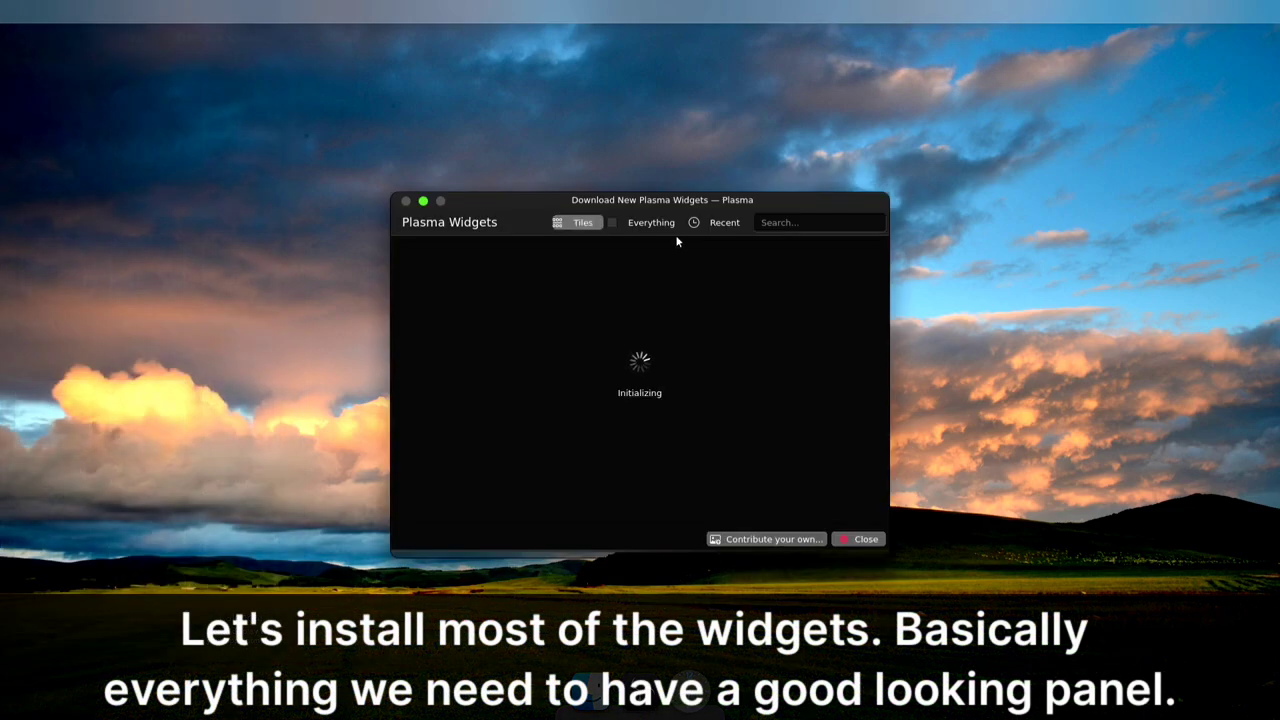
pyautogui.click(787, 216)
pyautogui.write('ditto')
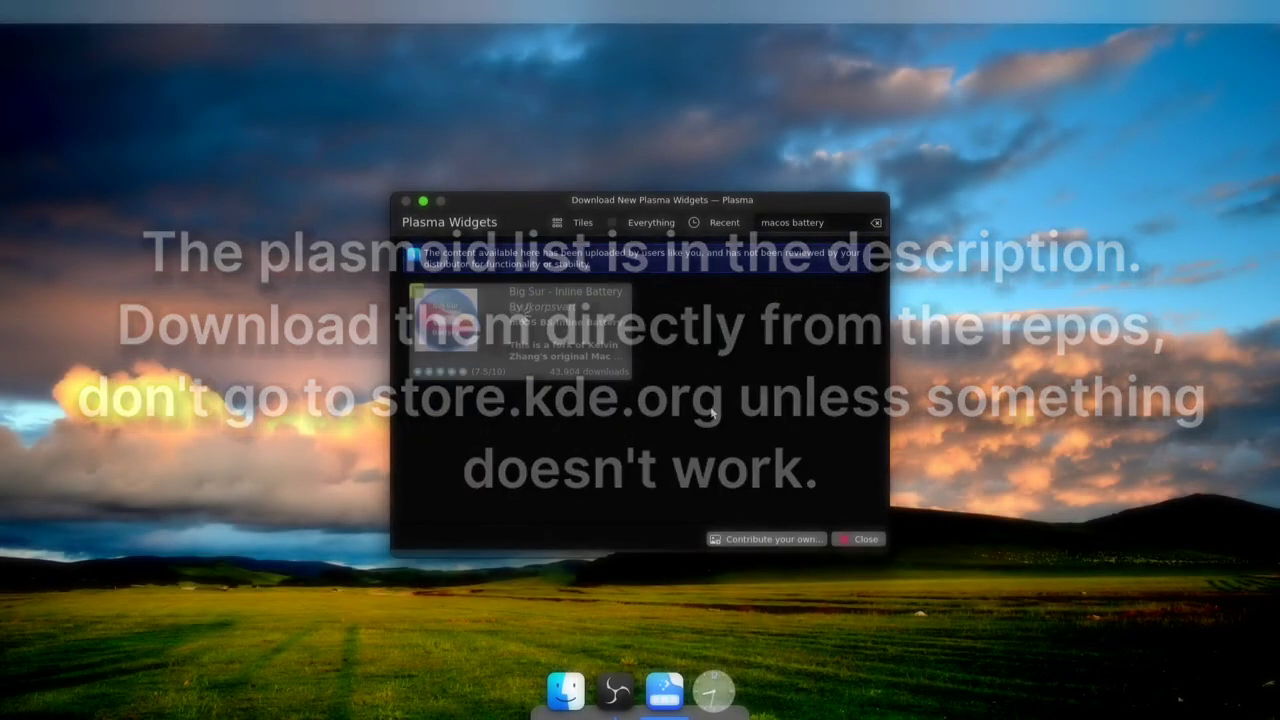
pyautogui.click(857, 539)
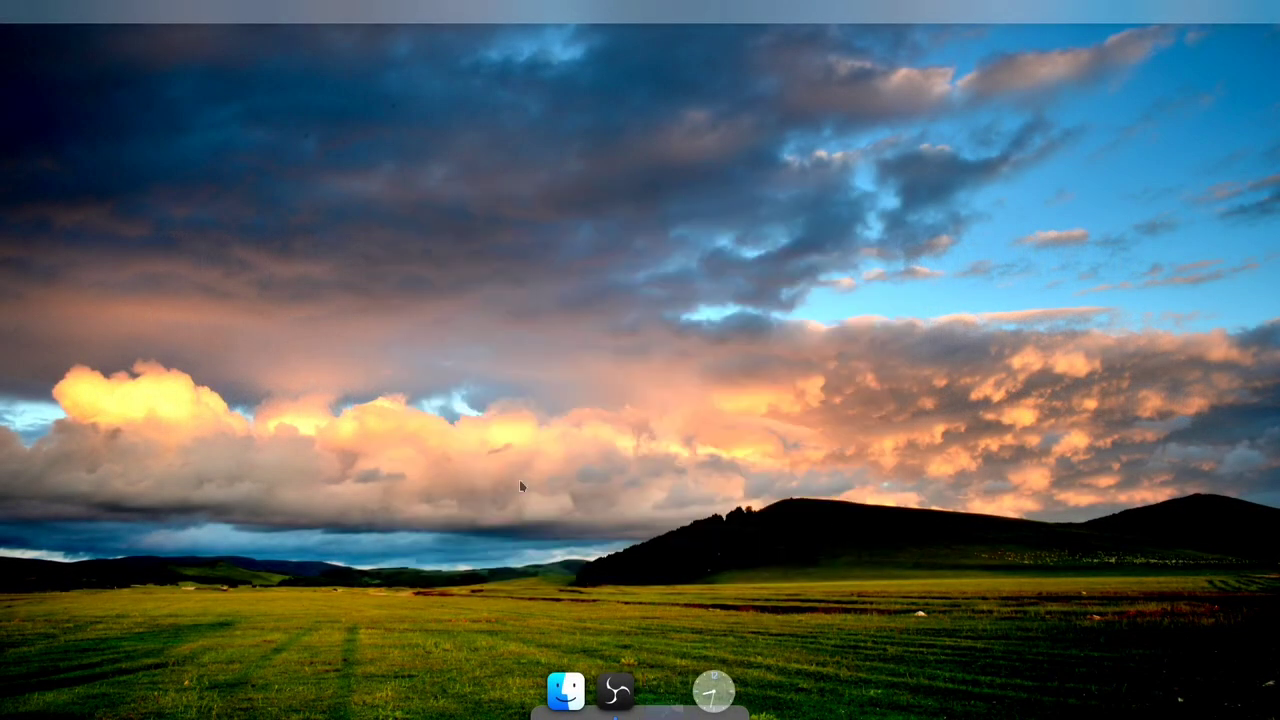
# - Edit the Latte dock's appearance, setting its background size to 100% and opacity to 83%
pyautogui.rightClick(667, 657)
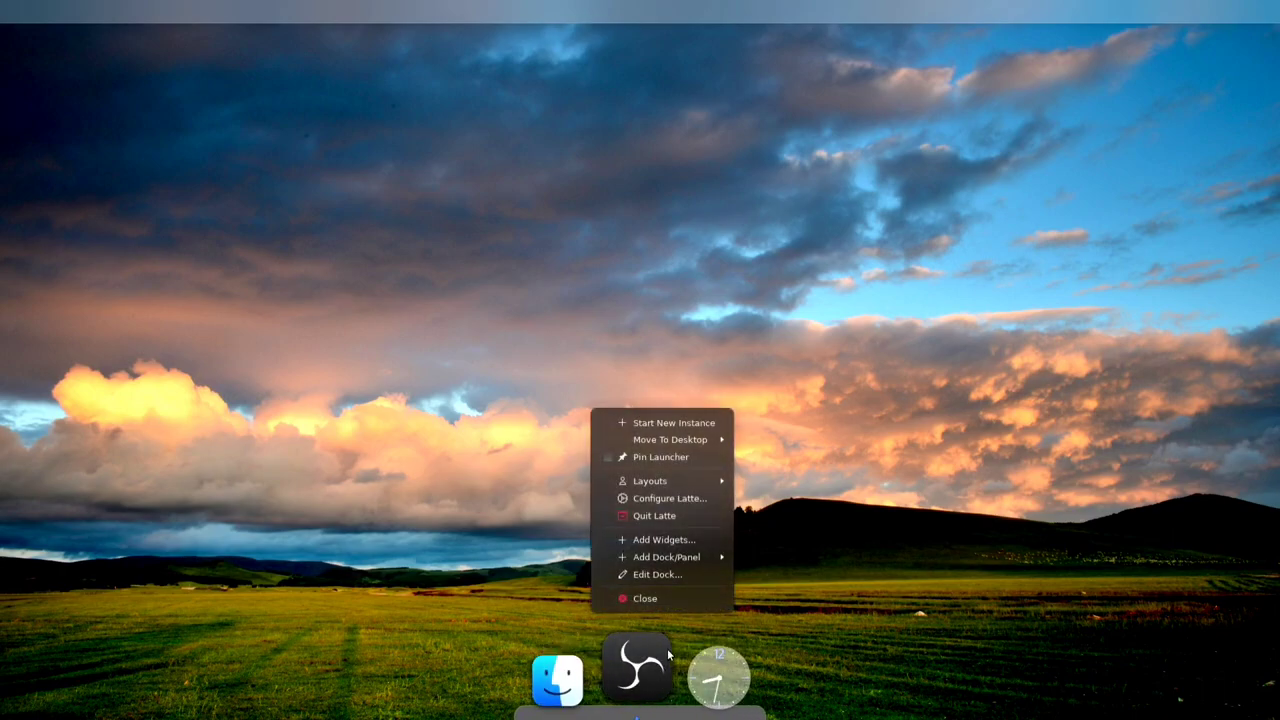
pyautogui.click(667, 575)
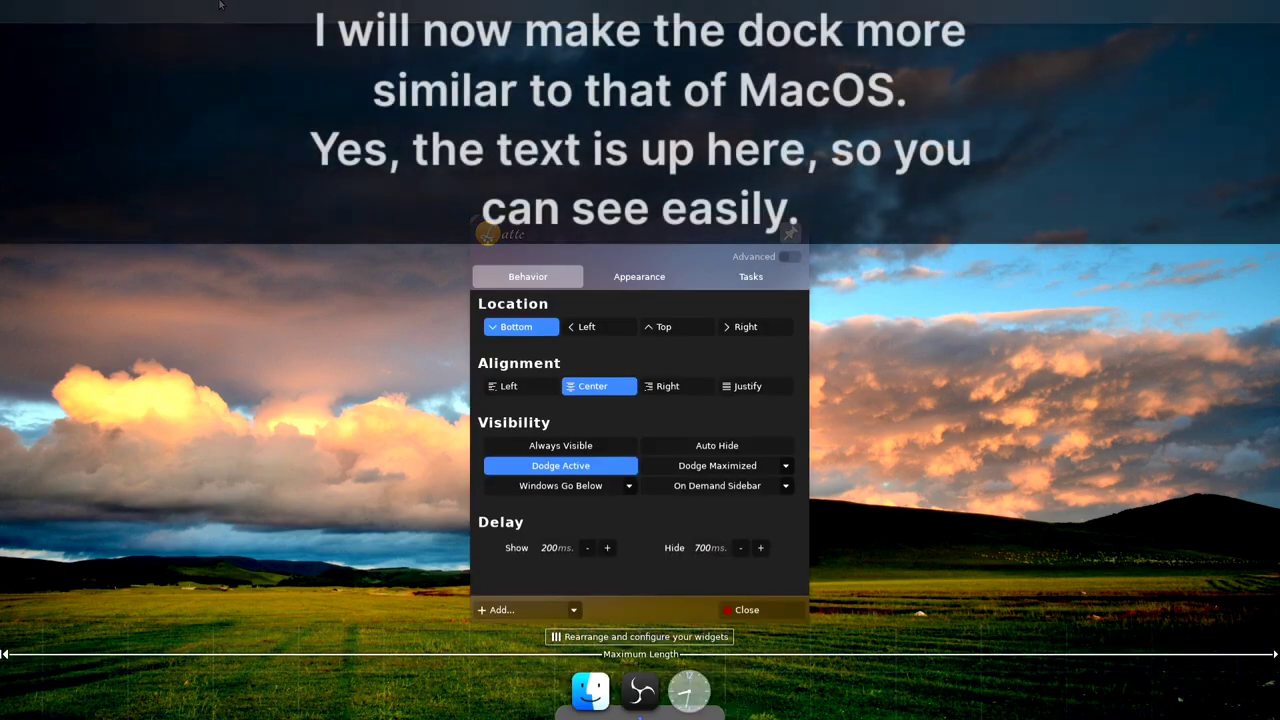
pyautogui.click(650, 280)
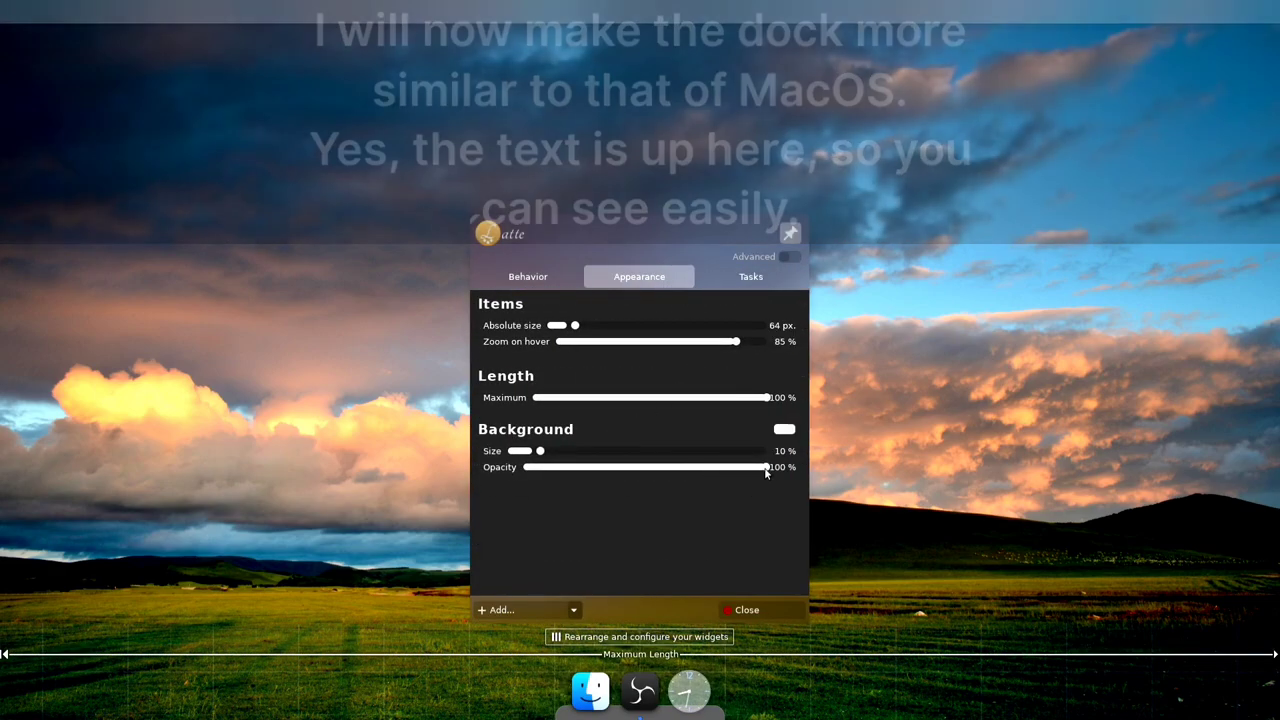
pyautogui.moveTo(766, 467); pyautogui.dragTo(976, 447)
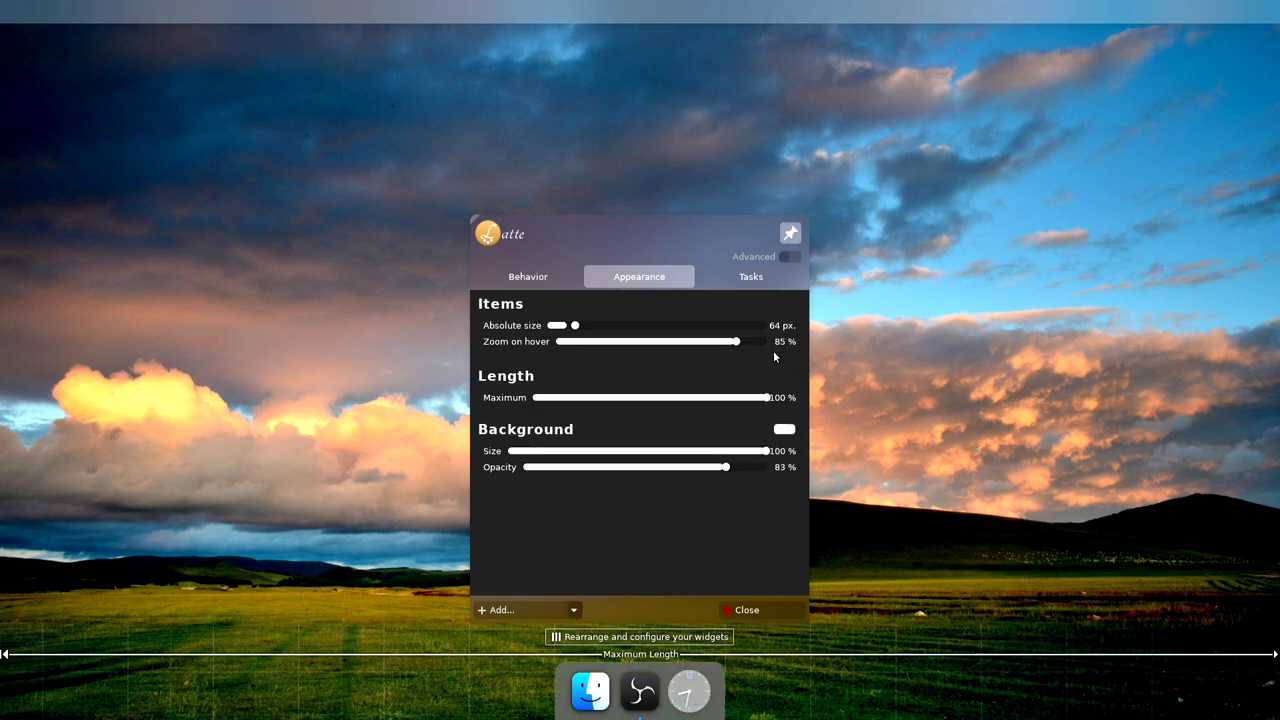
# - Enable the dock's advanced options and set absolute size to 56 px, zoom on hover to 45% and floating gap to 1 px
pyautogui.click(783, 259)
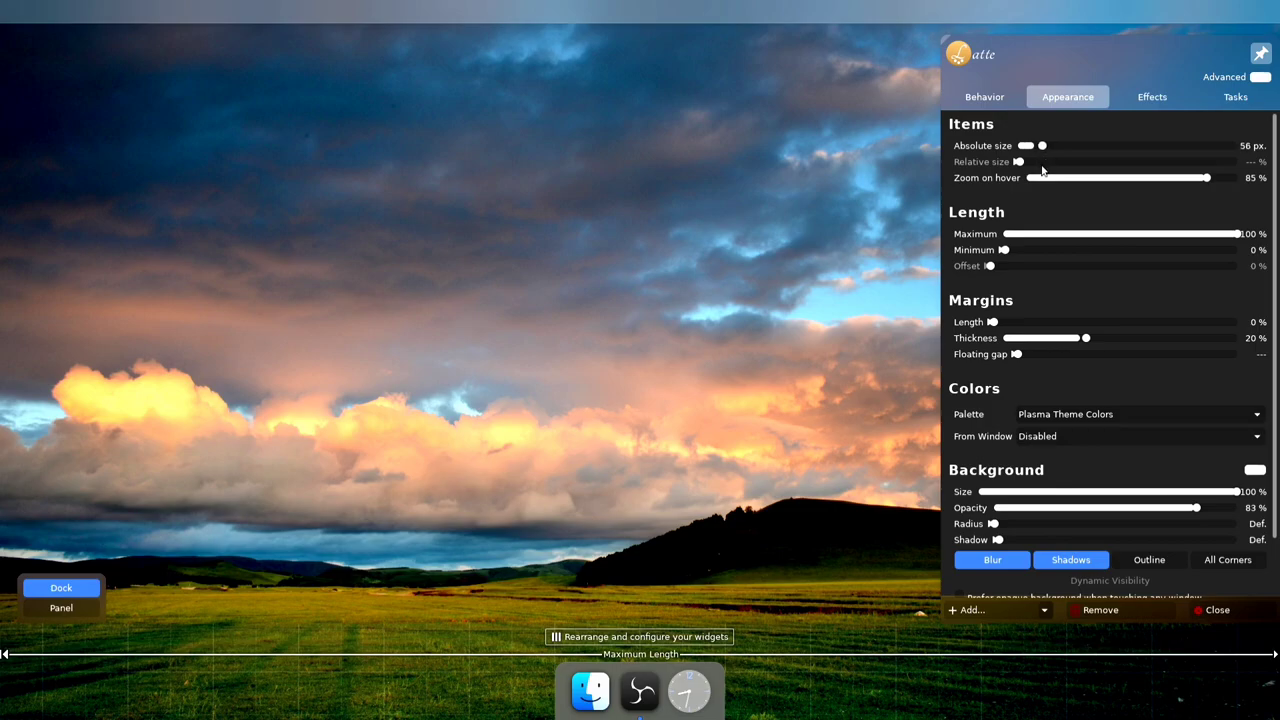
pyautogui.moveTo(1190, 179); pyautogui.dragTo(1094, 179)
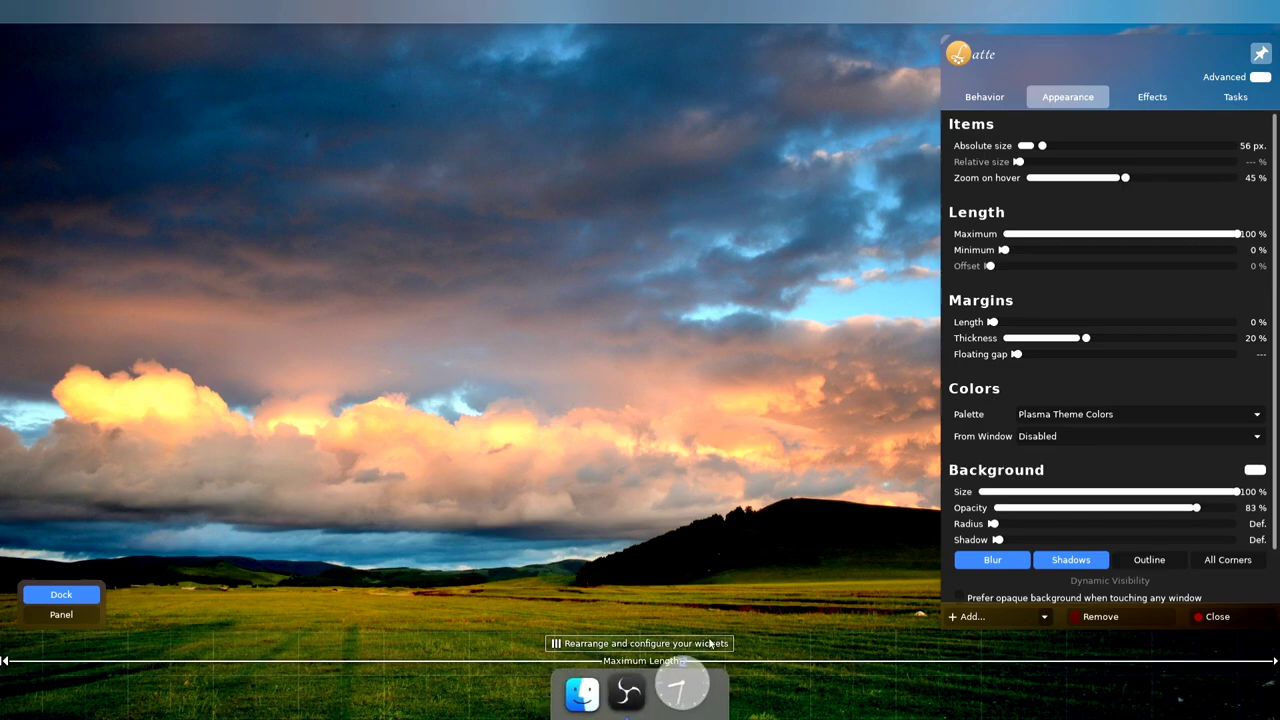
pyautogui.moveTo(1016, 354)
pyautogui.mouseDown()
pyautogui.moveTo(1036, 353)
pyautogui.moveTo(1026, 363)
pyautogui.mouseUp()
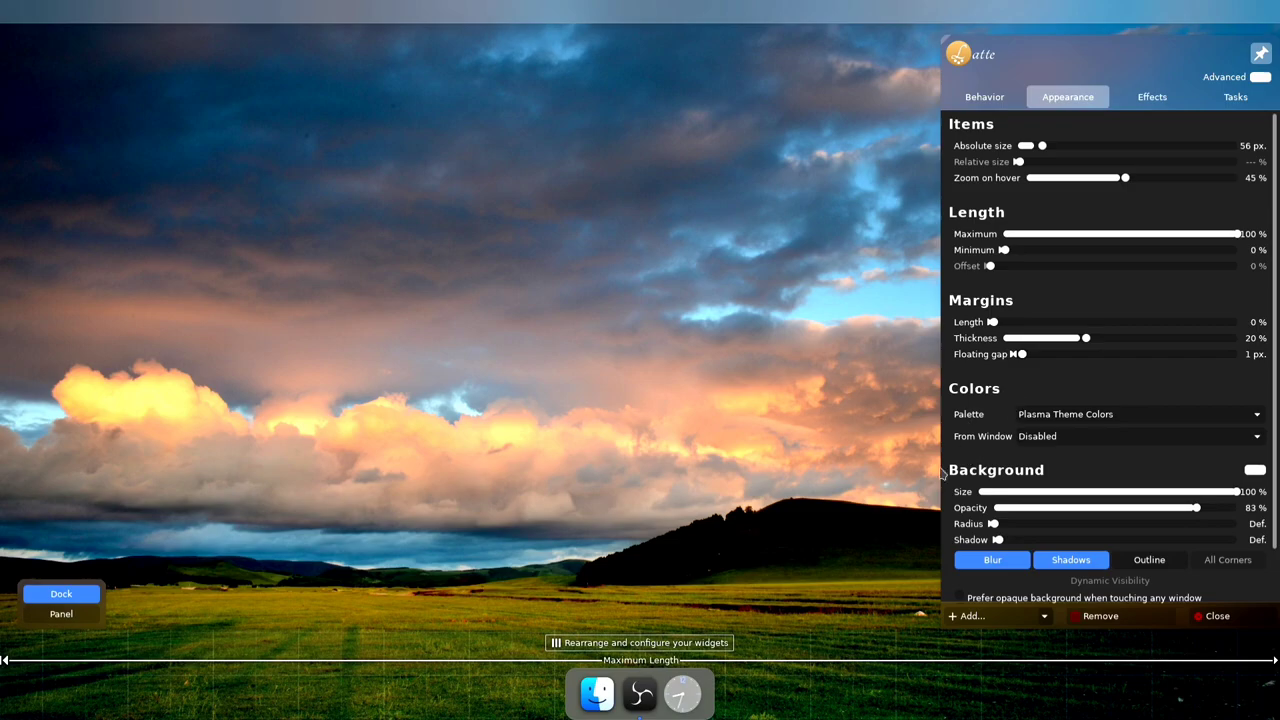
# - Set the dock's color palette to Dark Colors and its background opacity to 36%
pyautogui.click(1070, 414)
pyautogui.click(1053, 447)
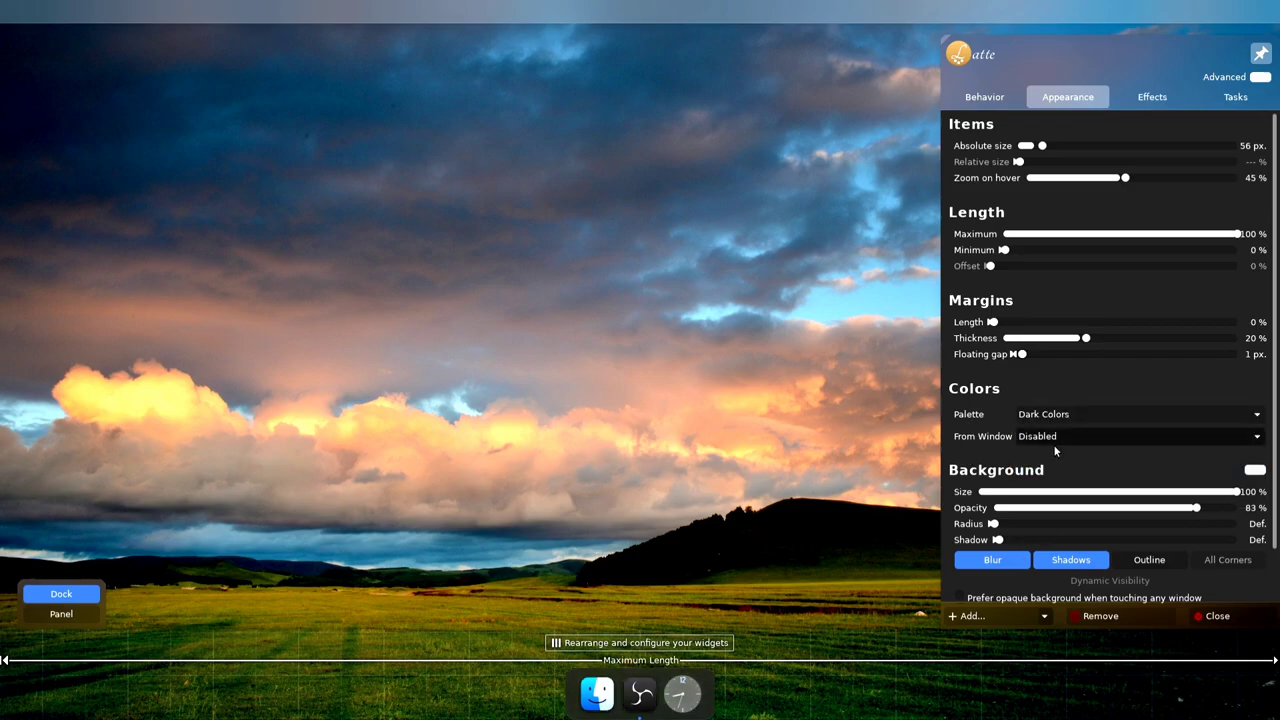
pyautogui.click(1108, 508)
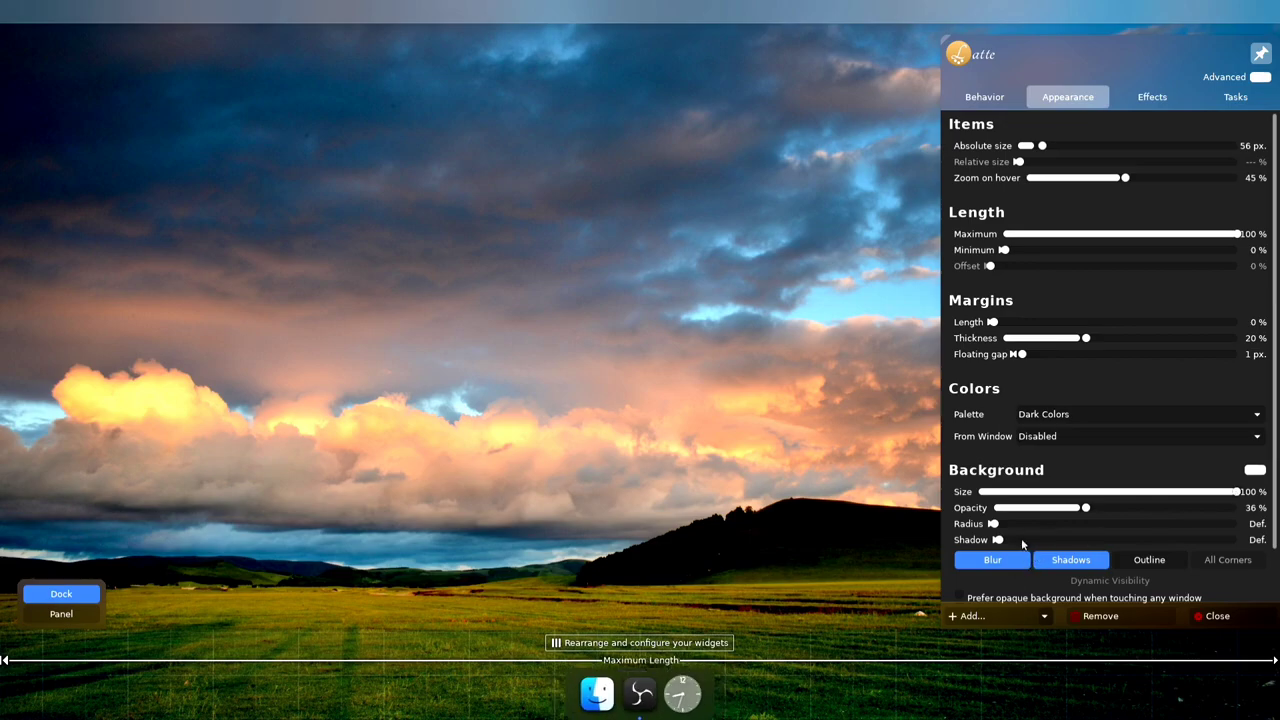
# - Set the dock background's radius to 21% and shadow to 5 px, and close the dock configuration
pyautogui.moveTo(999, 528); pyautogui.dragTo(1050, 528)
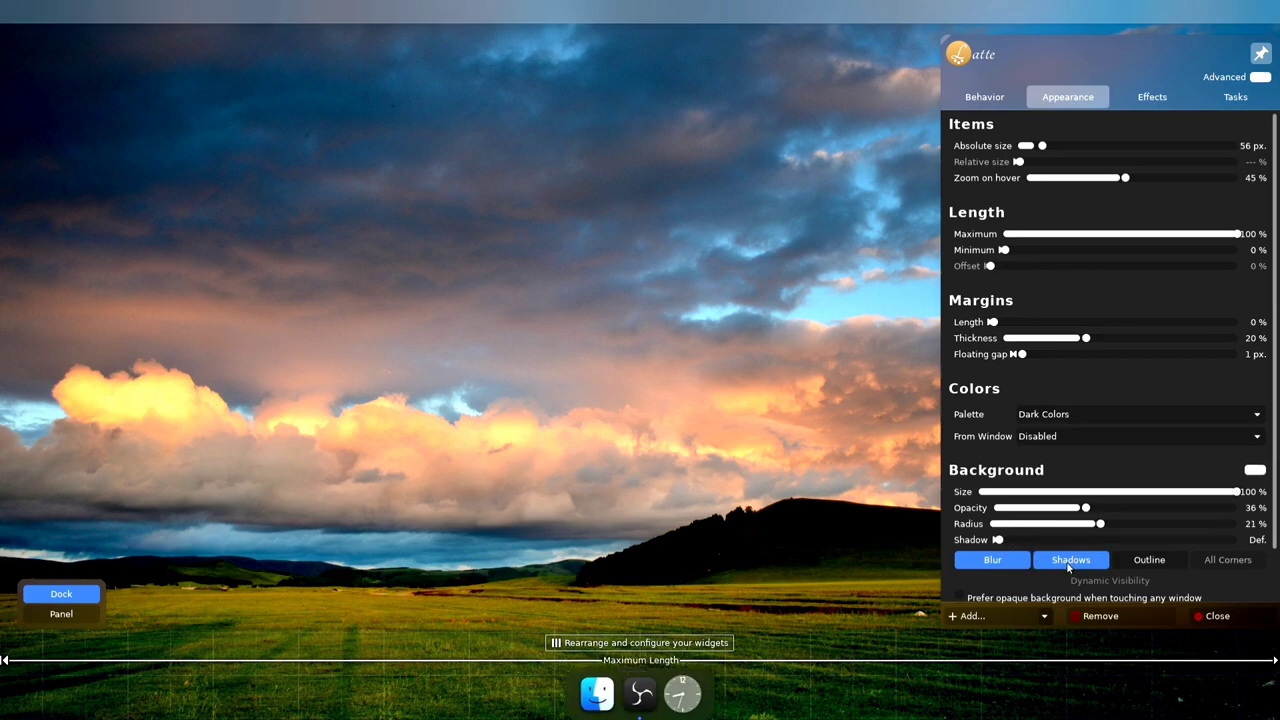
pyautogui.click(1013, 561)
pyautogui.click(1019, 561)
pyautogui.scroll(-1, 1104, 569)
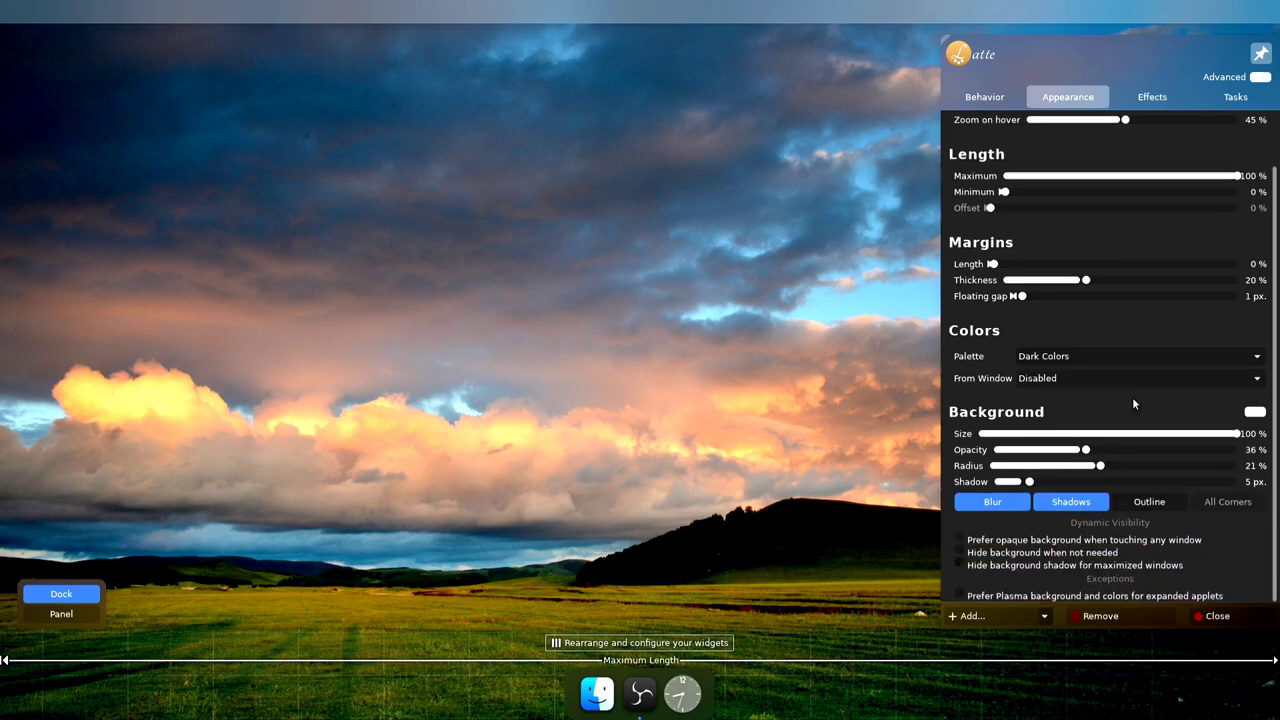
pyautogui.scroll(1, 1051, 271)
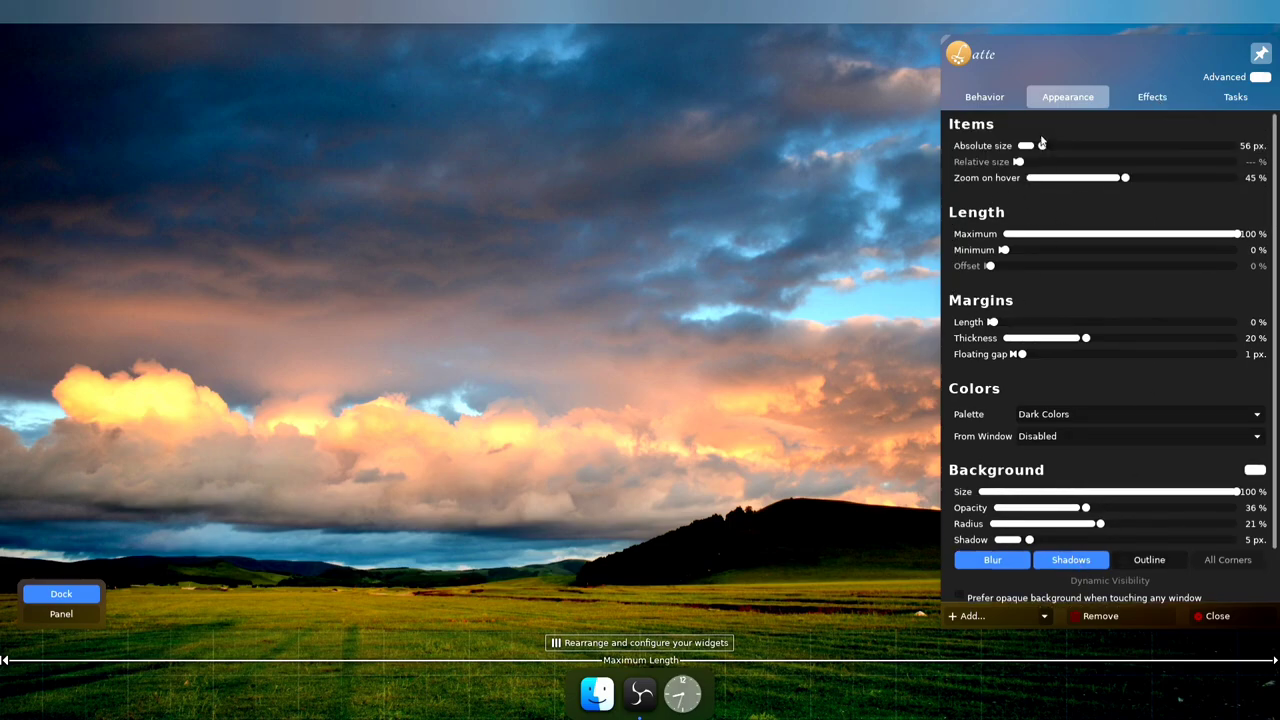
pyautogui.click(984, 97)
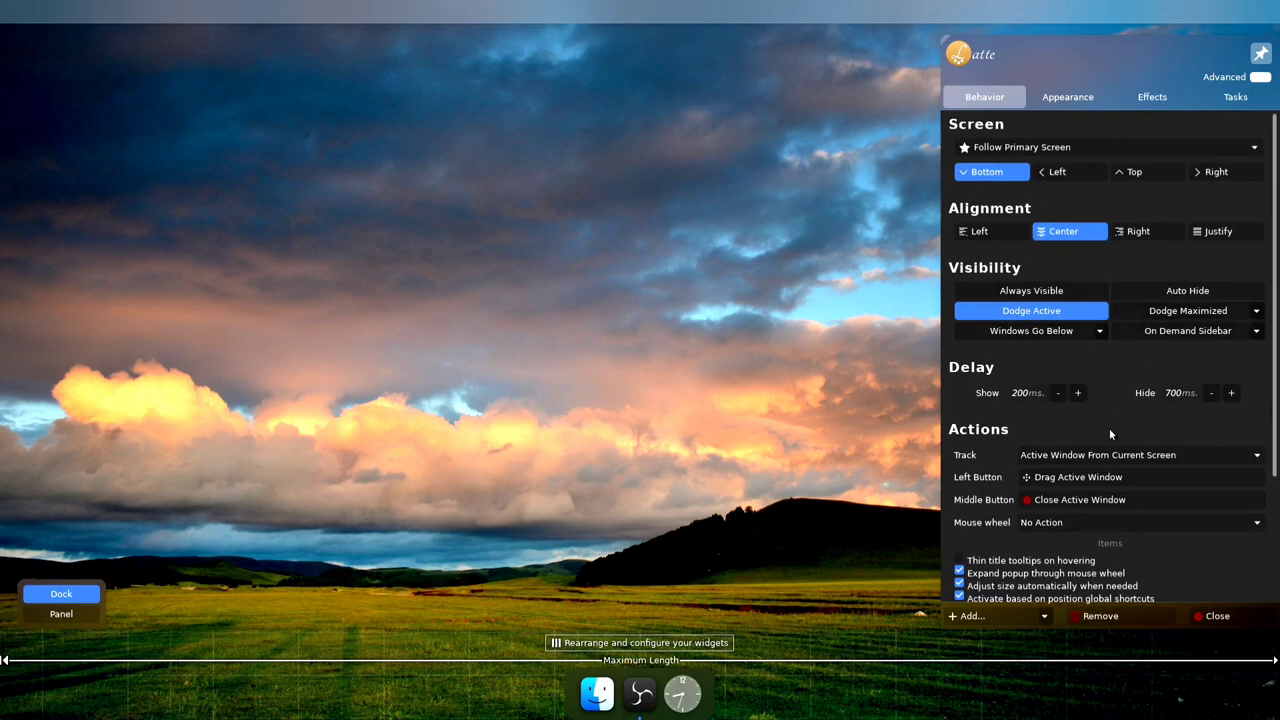
pyautogui.scroll(-3, 1120, 425)
pyautogui.click(1217, 615)
# - Add the Ditto Menu widget to the start of the top panel, followed by the Active application widget
pyautogui.rightClick(110, 5)
pyautogui.click(150, 38)
pyautogui.write('ditt')
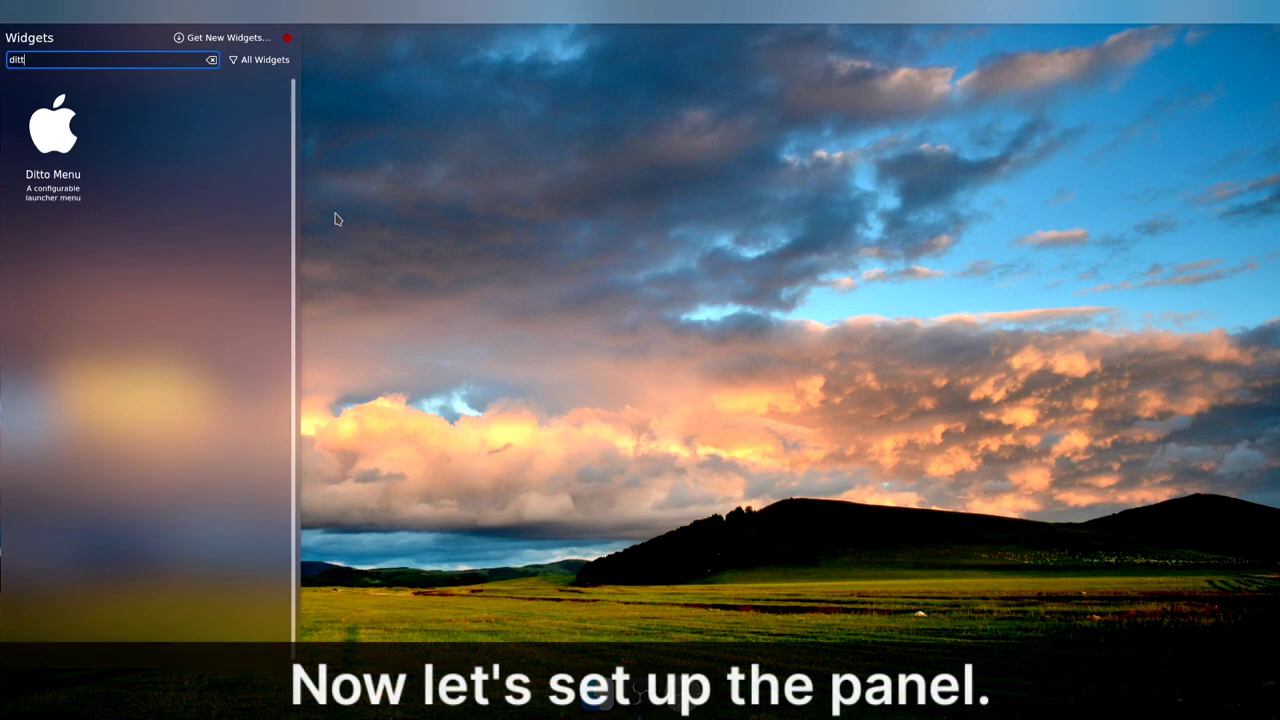
pyautogui.moveTo(59, 117); pyautogui.dragTo(64, 5)
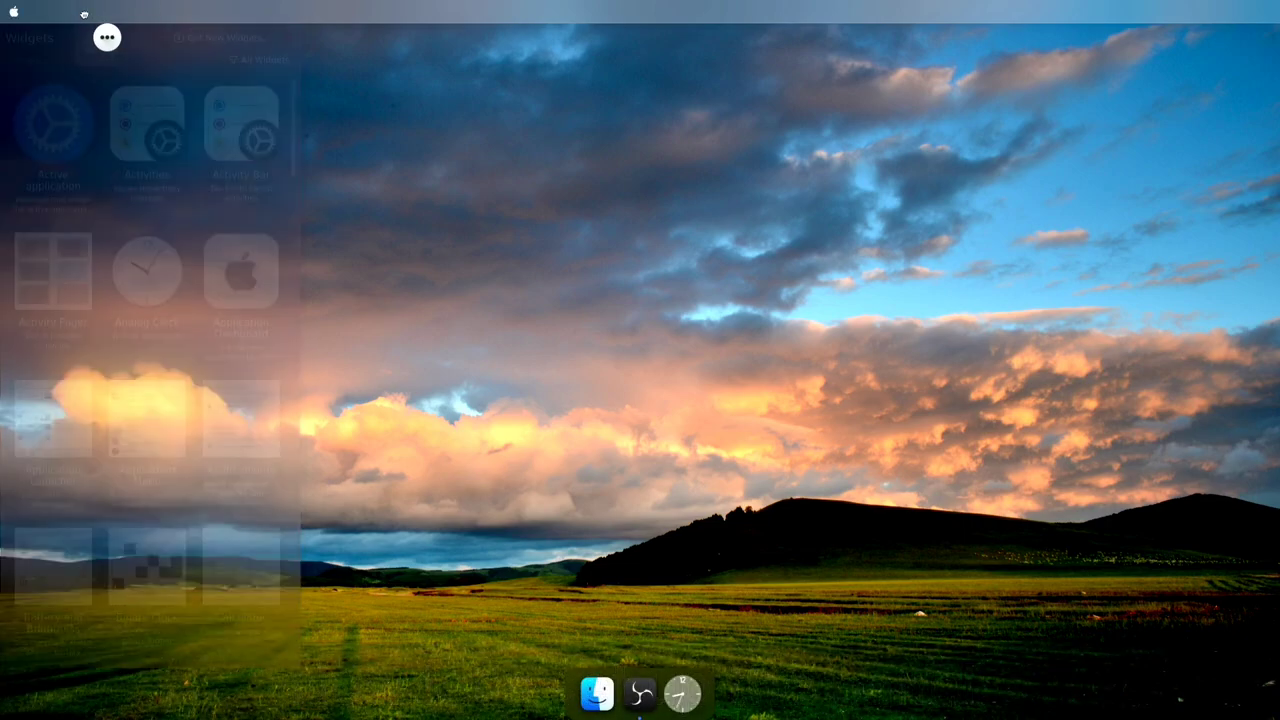
pyautogui.moveTo(83, 12); pyautogui.dragTo(85, 14)
# - Add the Global Menu widget after the active application name and the Better inline clock at the panel's far end
pyautogui.click(121, 59)
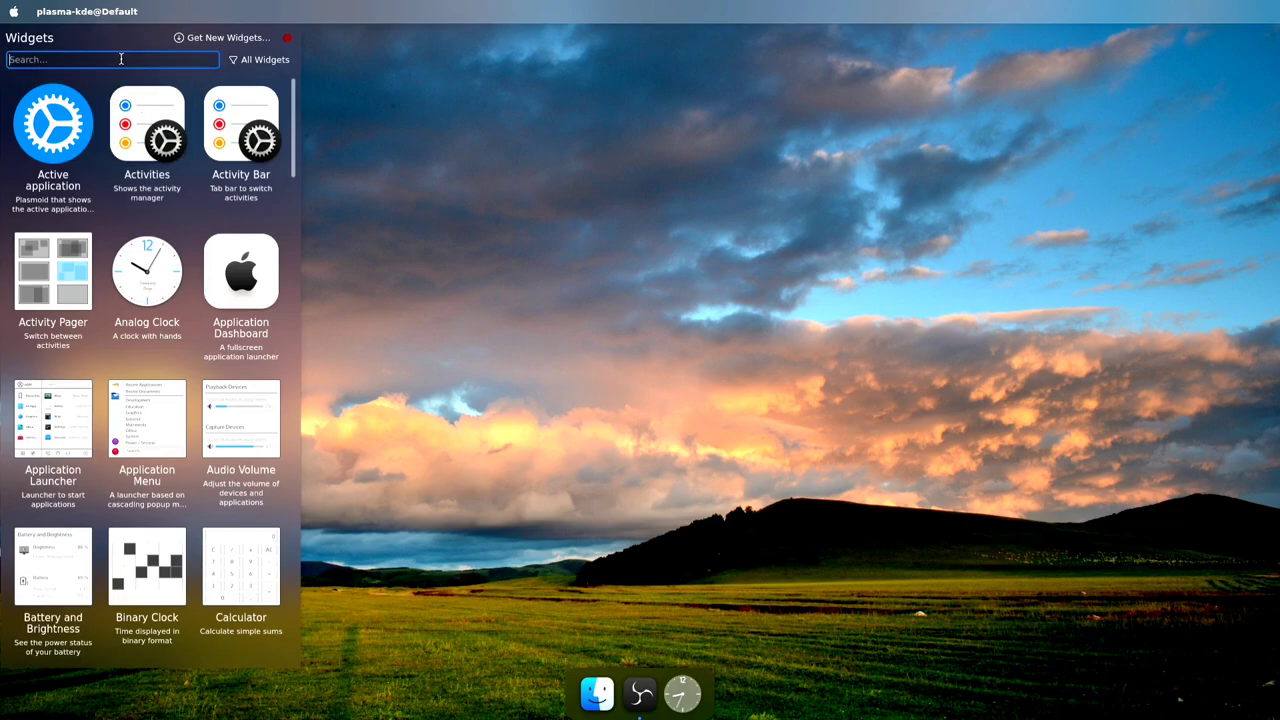
pyautogui.write('glo')
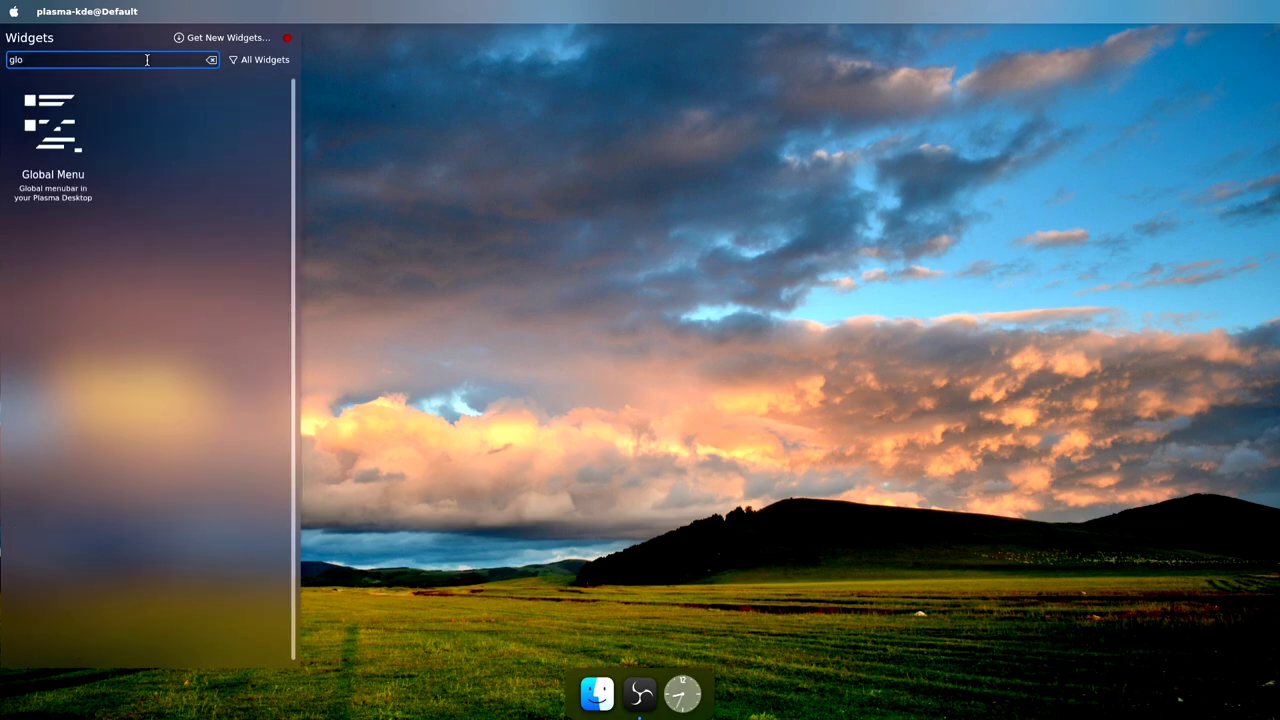
pyautogui.moveTo(53, 150); pyautogui.dragTo(220, 8)
pyautogui.press('BackSpace')
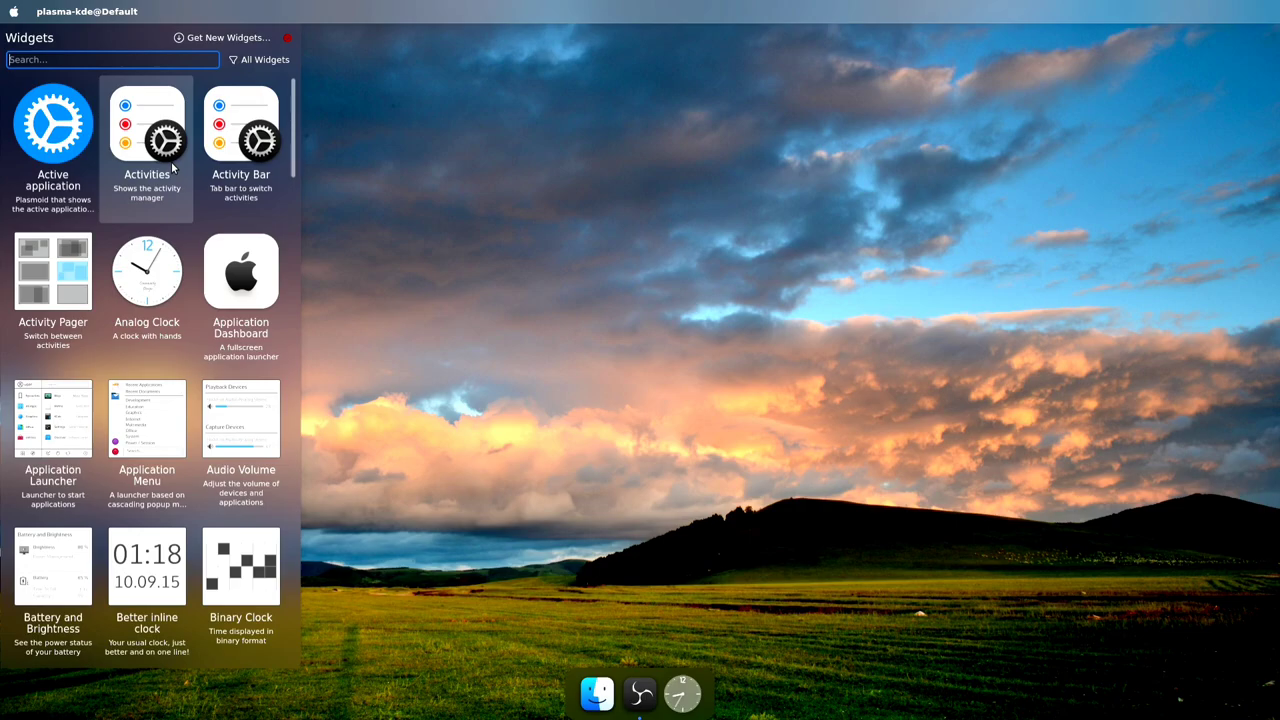
pyautogui.moveTo(147, 565); pyautogui.dragTo(1256, 44)
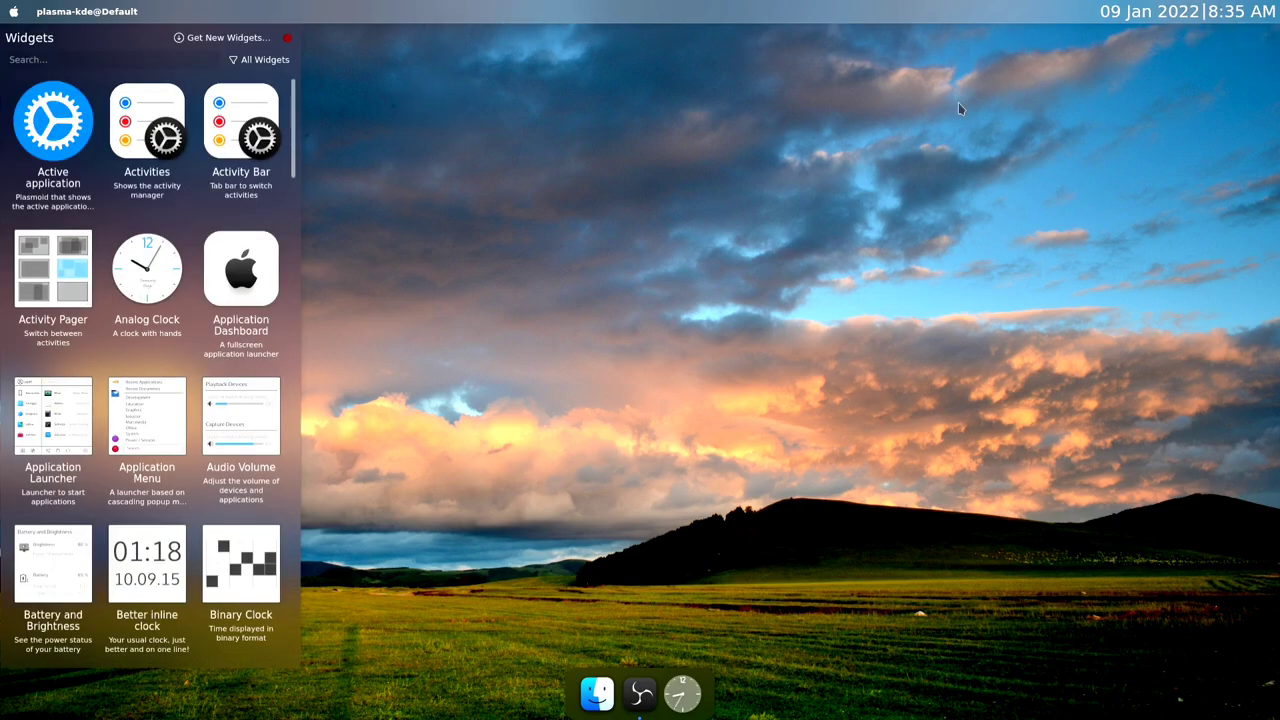
# - Add the mcOS BS Inline Battery widget before the panel's clock and the System Tray before the battery, and close the widget list
pyautogui.write('batt')
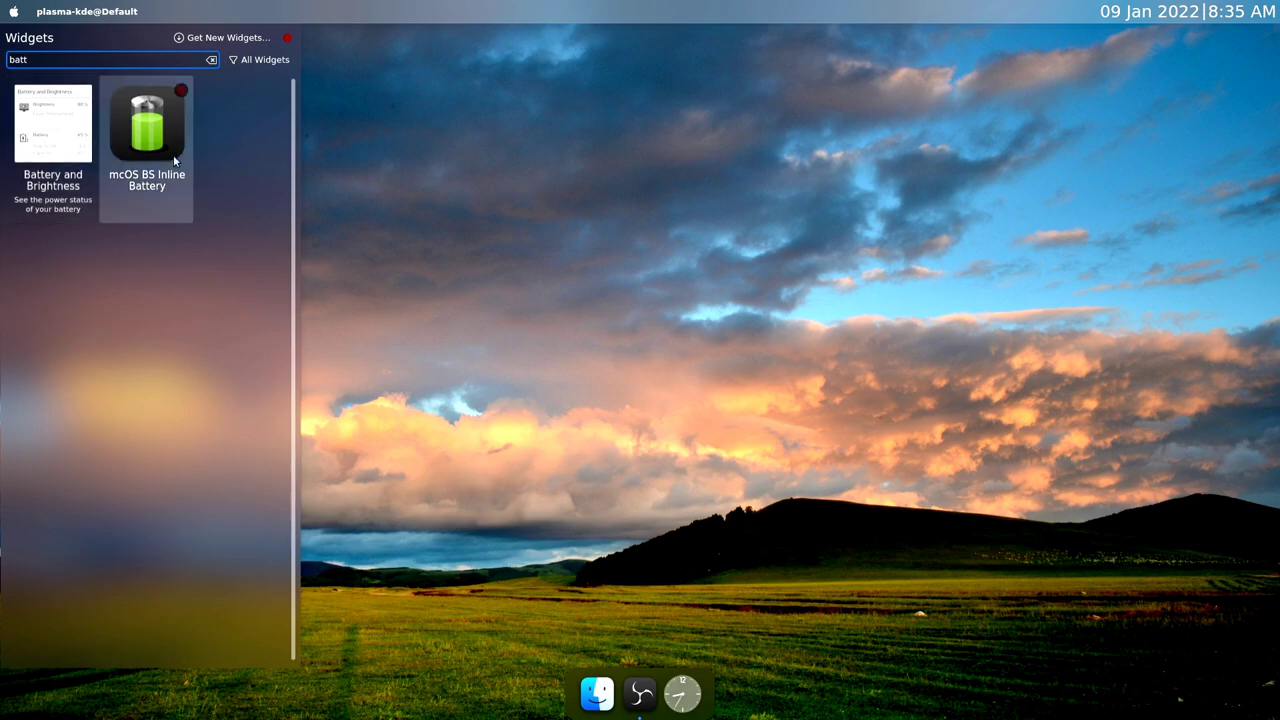
pyautogui.moveTo(173, 154); pyautogui.dragTo(1066, 12)
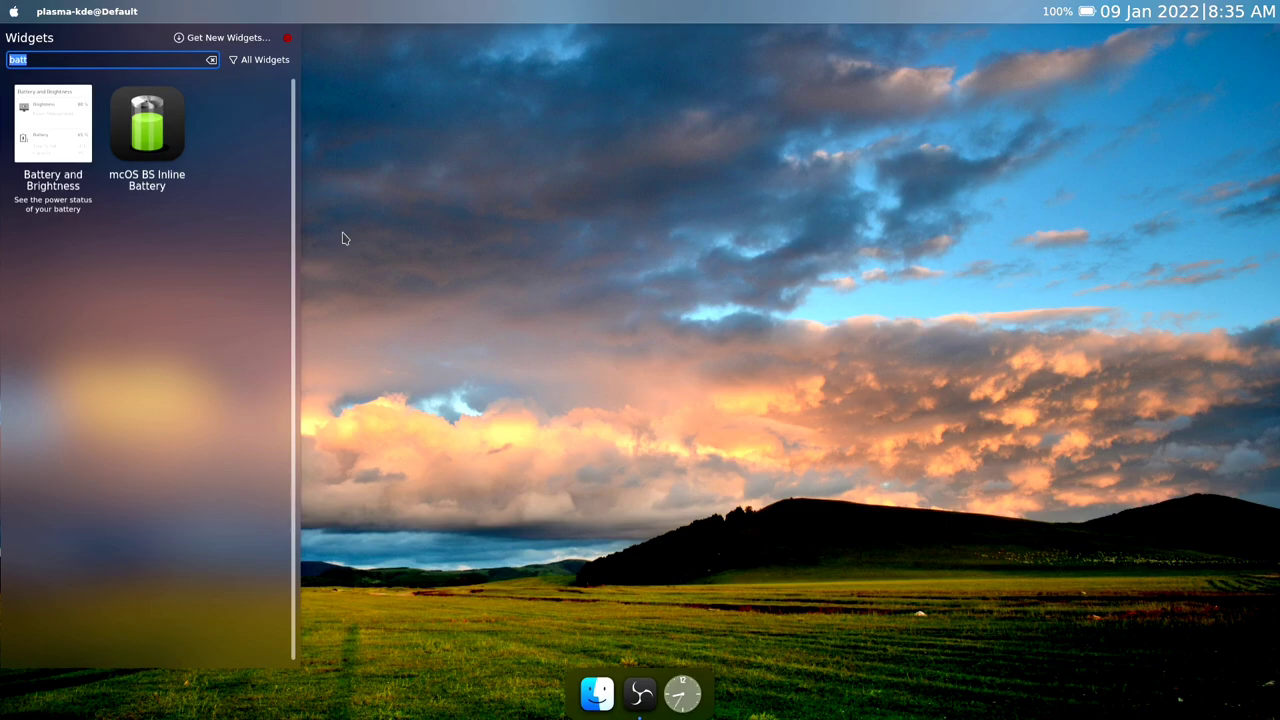
pyautogui.write('syste')
pyautogui.moveTo(55, 420); pyautogui.dragTo(995, 22)
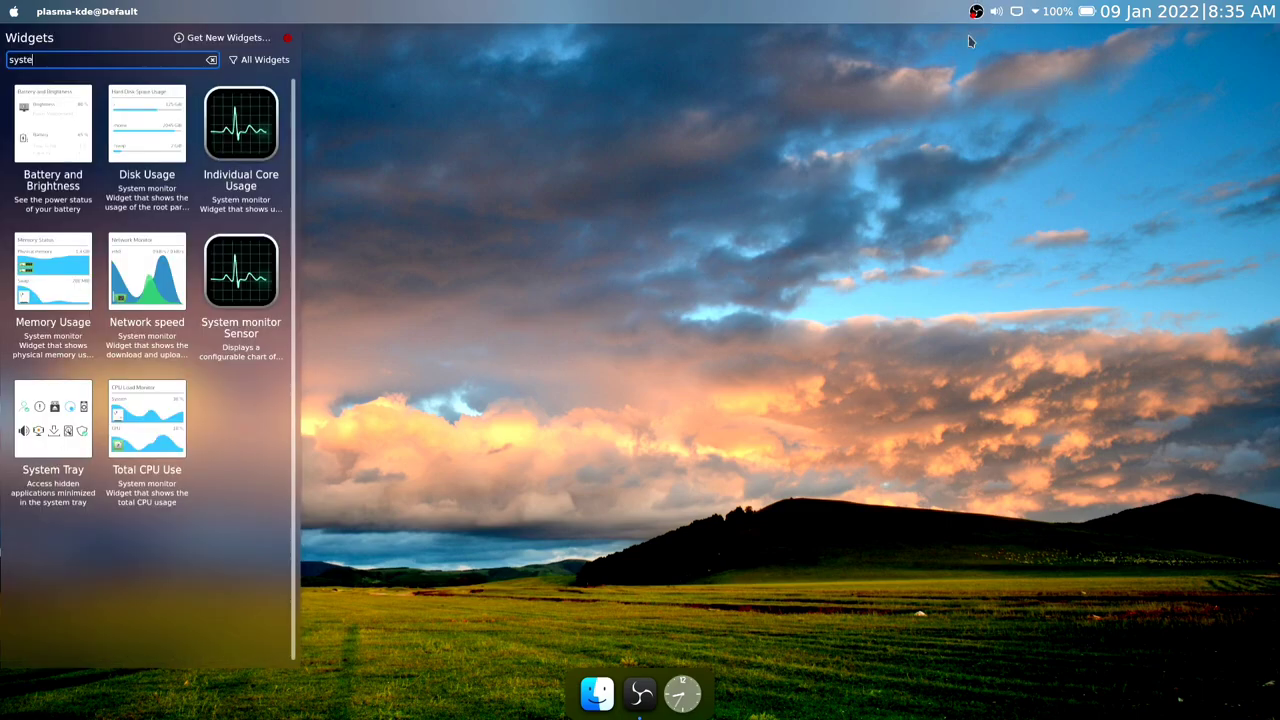
pyautogui.click(287, 37)
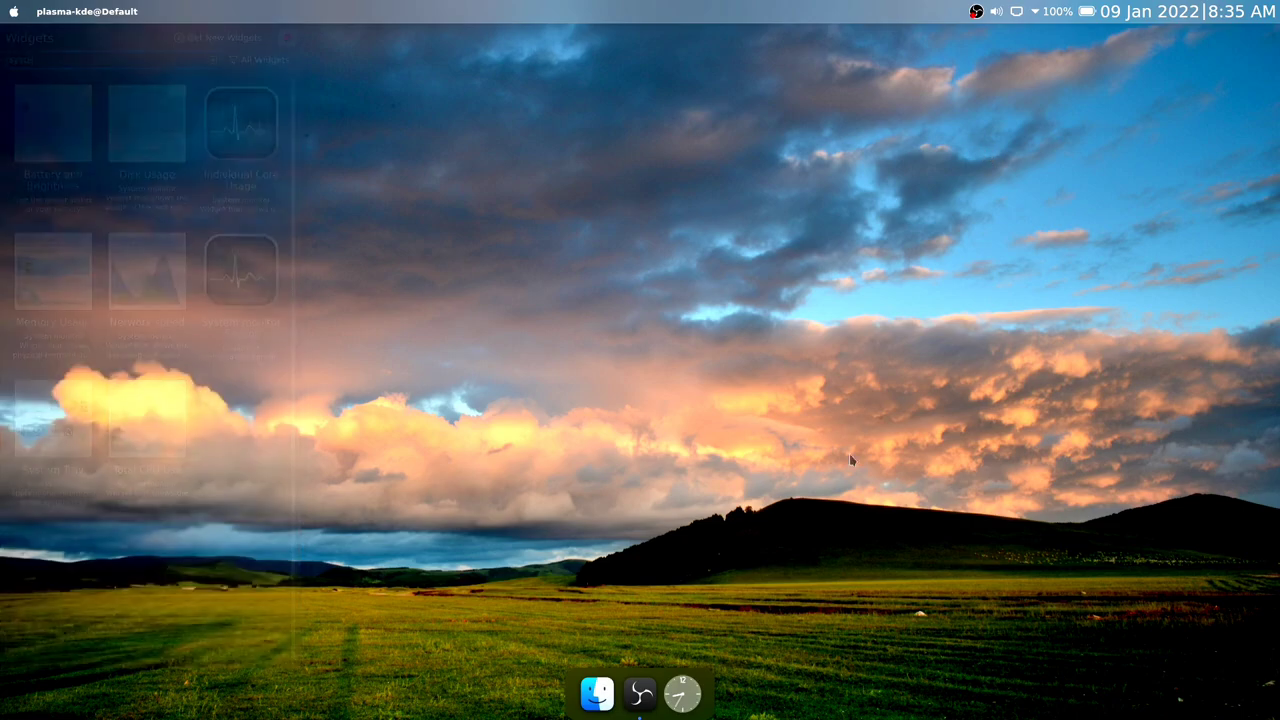
# - Give the Better inline clock a fixed font size of 15
pyautogui.rightClick(1110, 30)
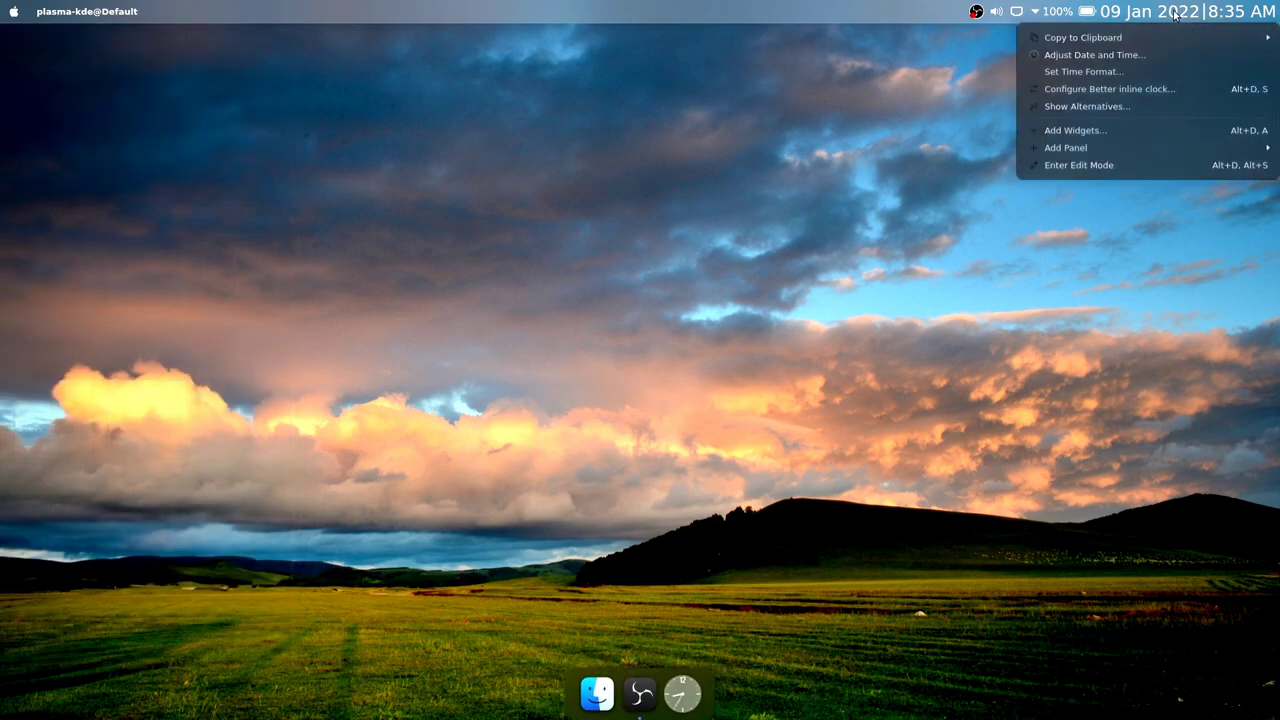
pyautogui.click(1100, 89)
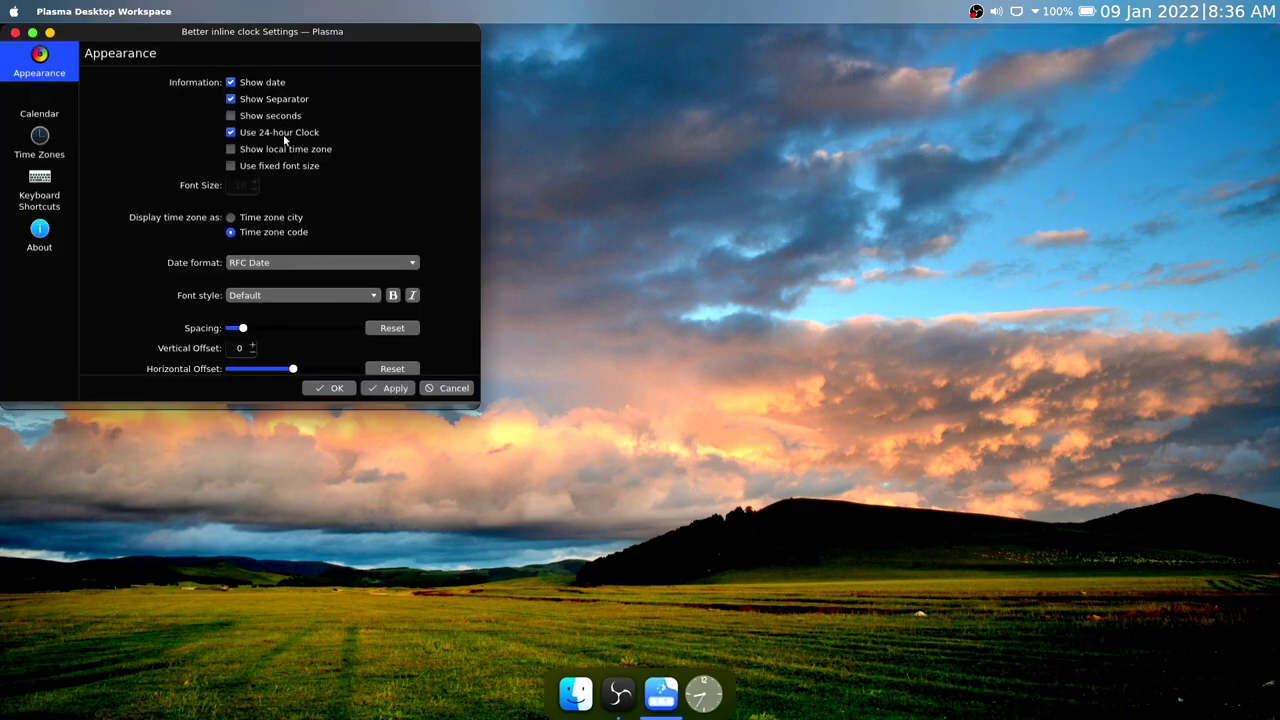
pyautogui.click(256, 183)
pyautogui.click(389, 388)
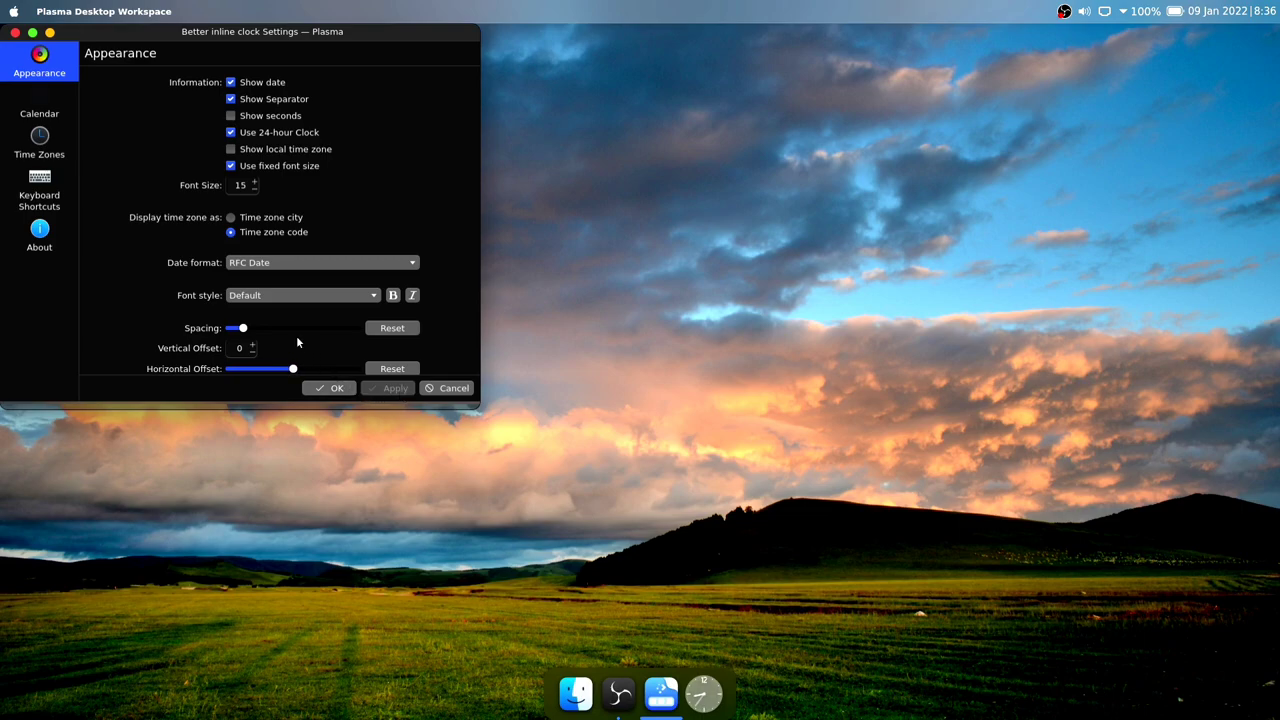
pyautogui.click(345, 387)
# - Move the Better inline clock in front of the battery widget in the top panel and leave edit mode
pyautogui.rightClick(950, 11)
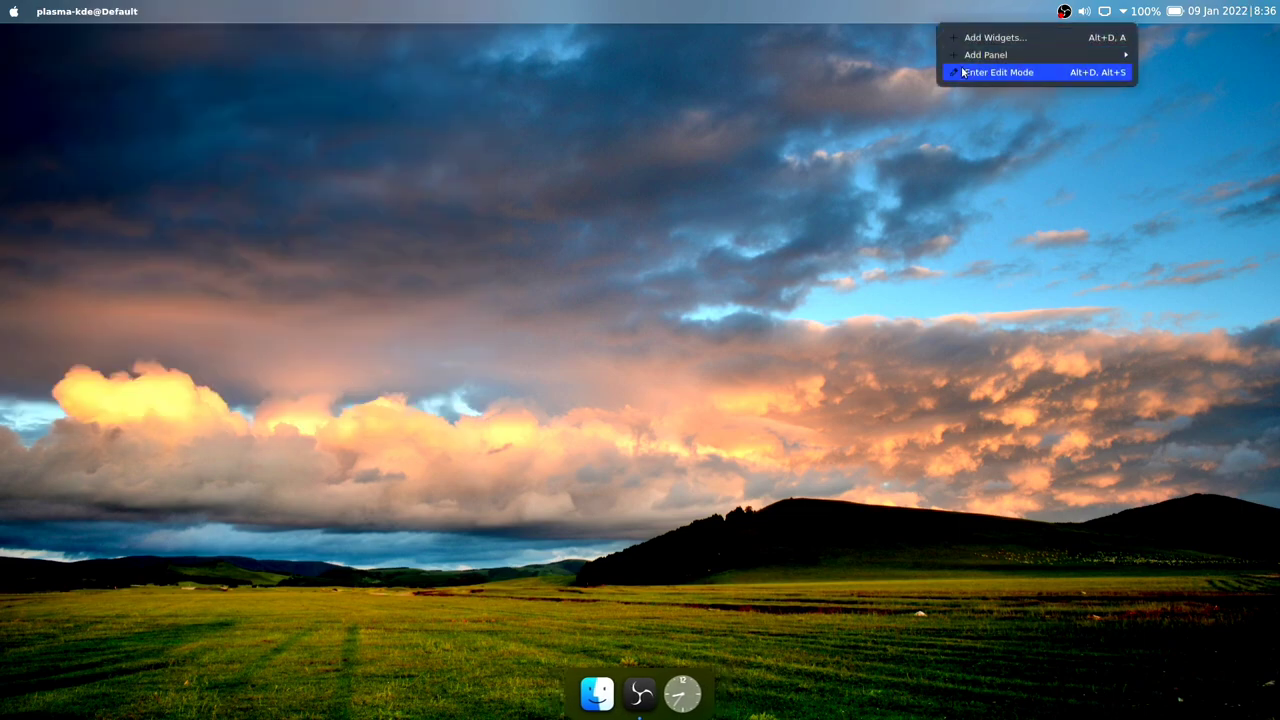
pyautogui.click(963, 47)
pyautogui.moveTo(1211, 14)
pyautogui.moveTo(1211, 14); pyautogui.dragTo(1117, 12)
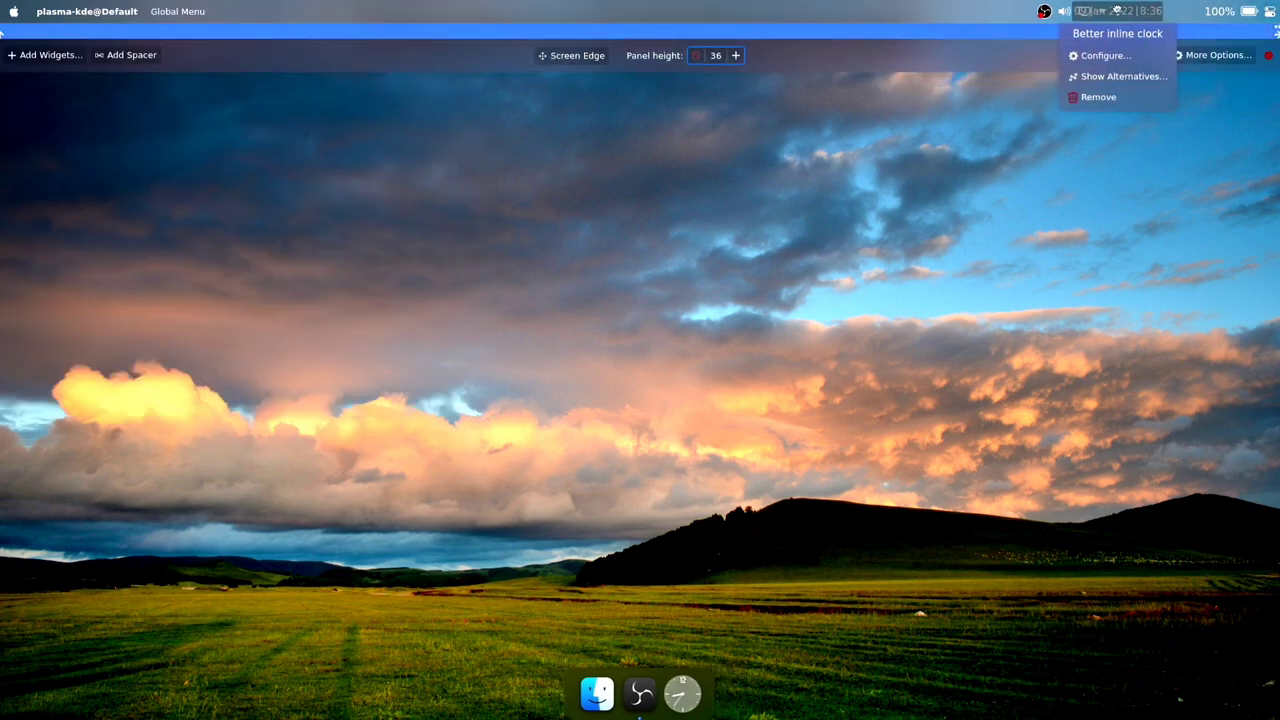
pyautogui.click(1051, 126)
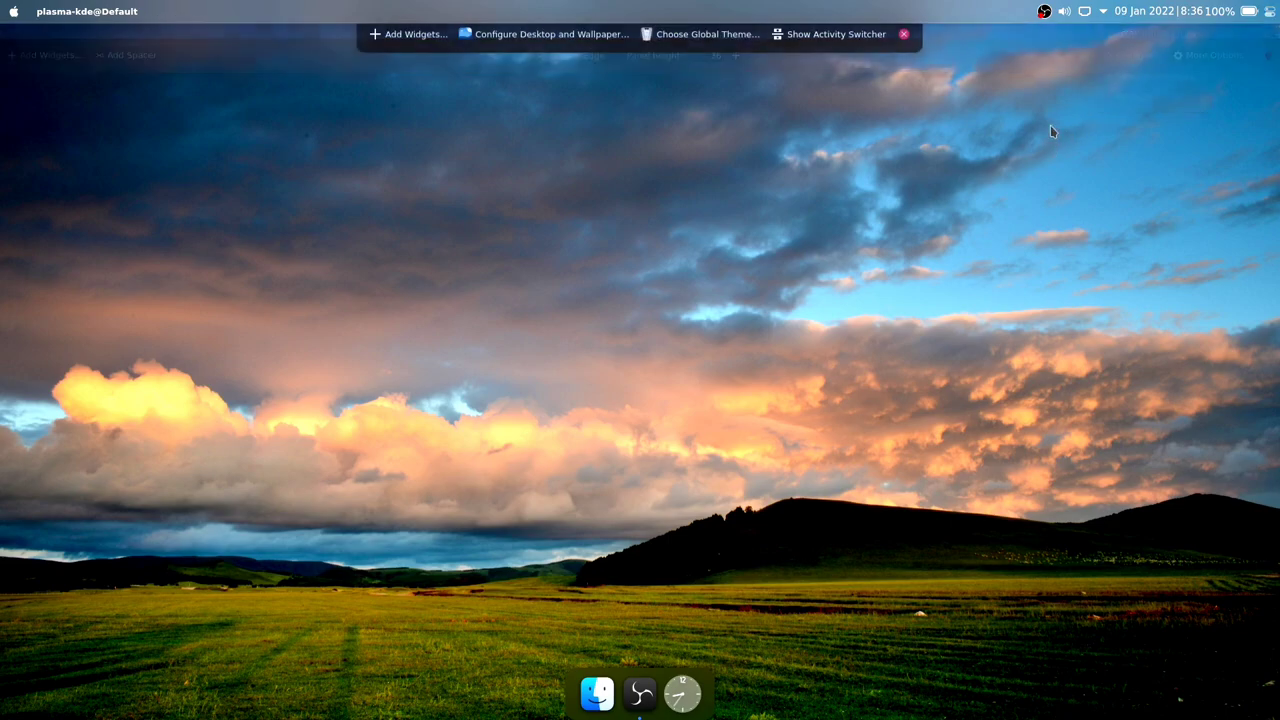
pyautogui.click(905, 36)
# - Clear the Active application widget's replacements and set its no-window text to Explorer
pyautogui.rightClick(93, 8)
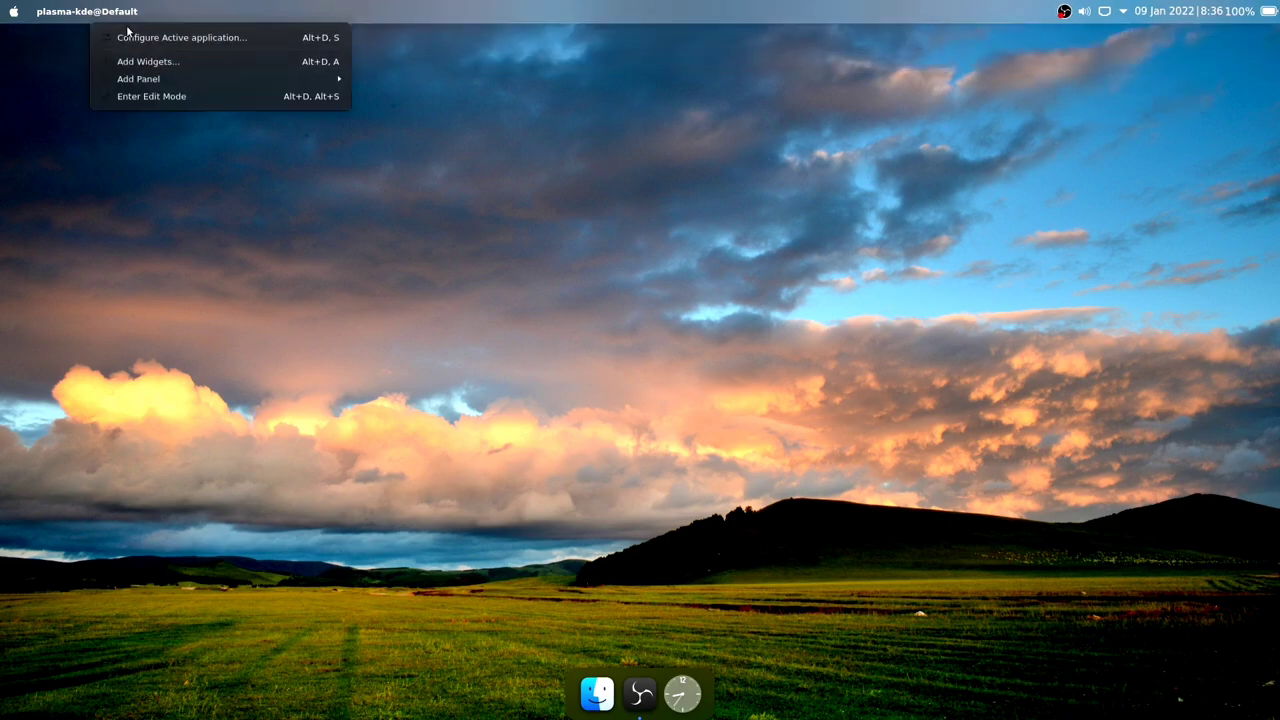
pyautogui.click(130, 33)
pyautogui.hotkey('ctrl', 'a')
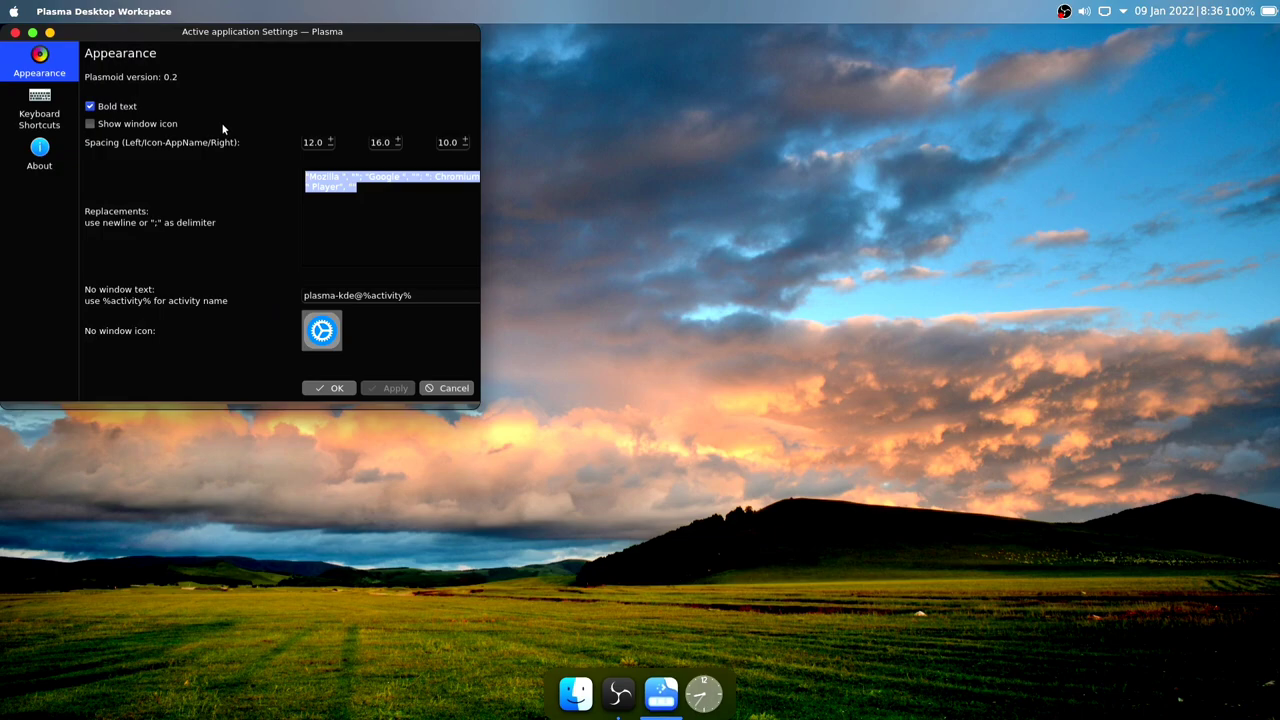
pyautogui.press('BackSpace')
pyautogui.moveTo(415, 294); pyautogui.dragTo(257, 296)
pyautogui.press('BackSpace')
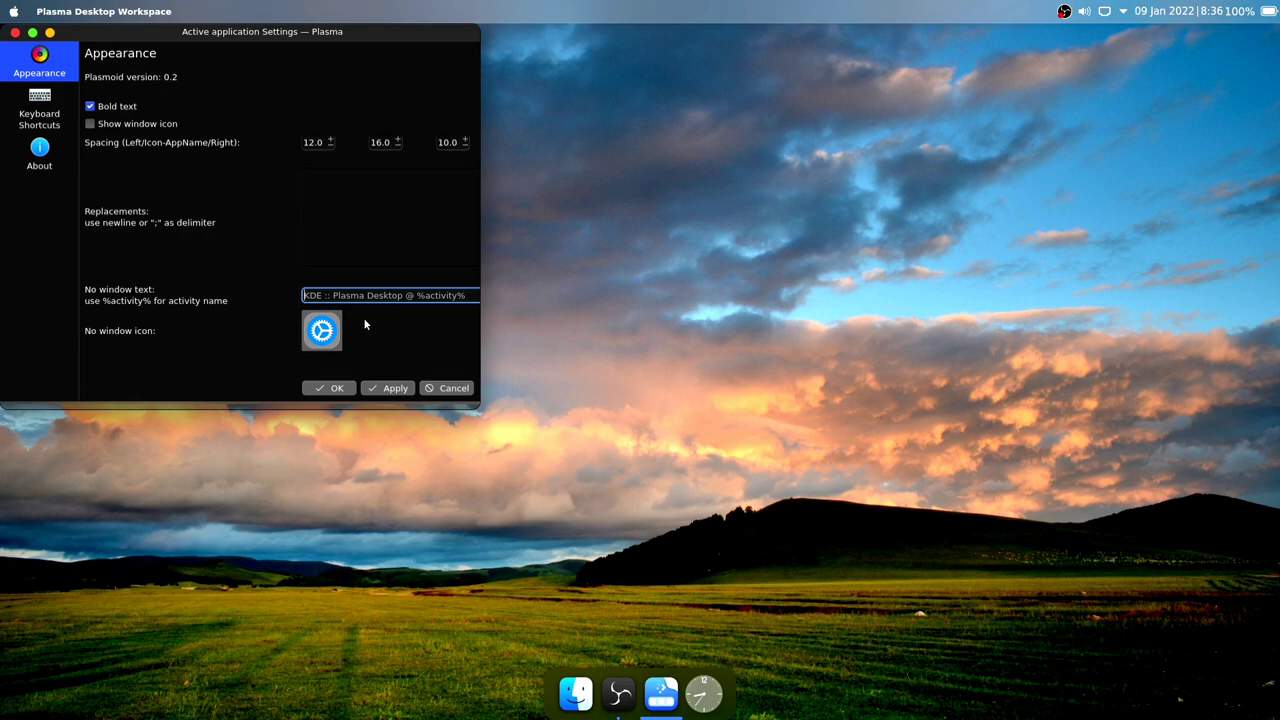
pyautogui.write('Explorer')
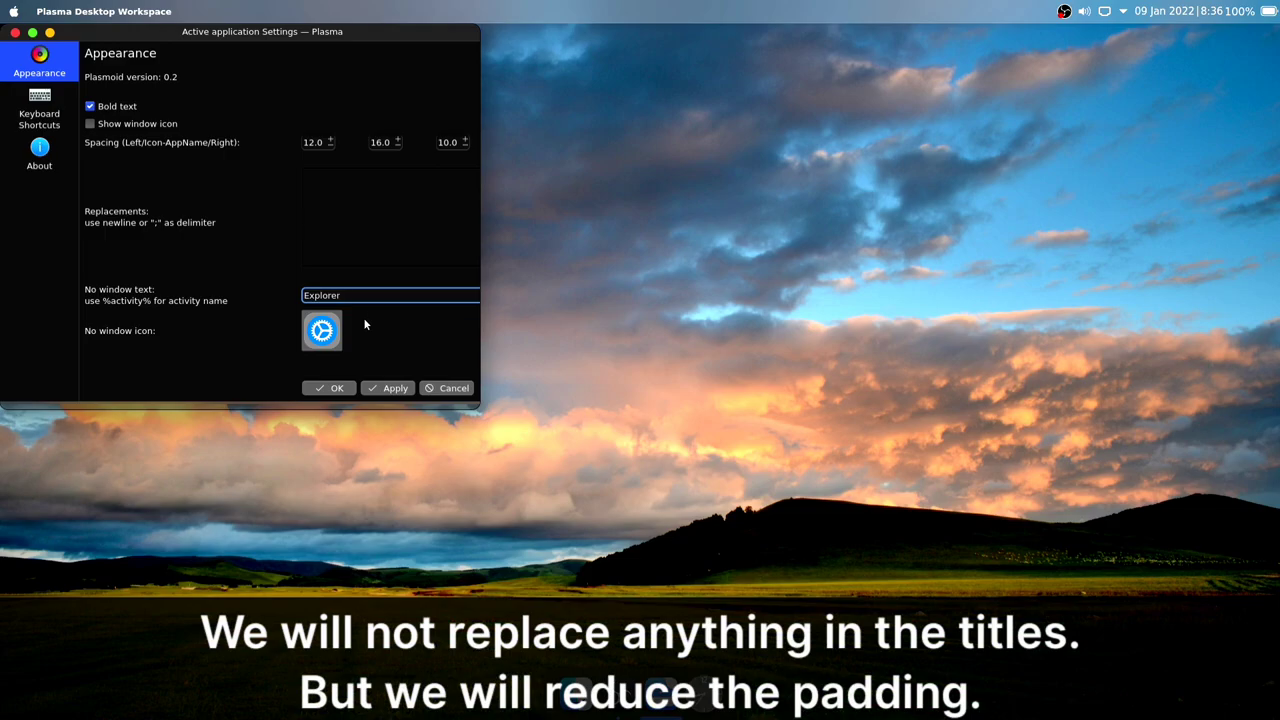
pyautogui.click(397, 389)
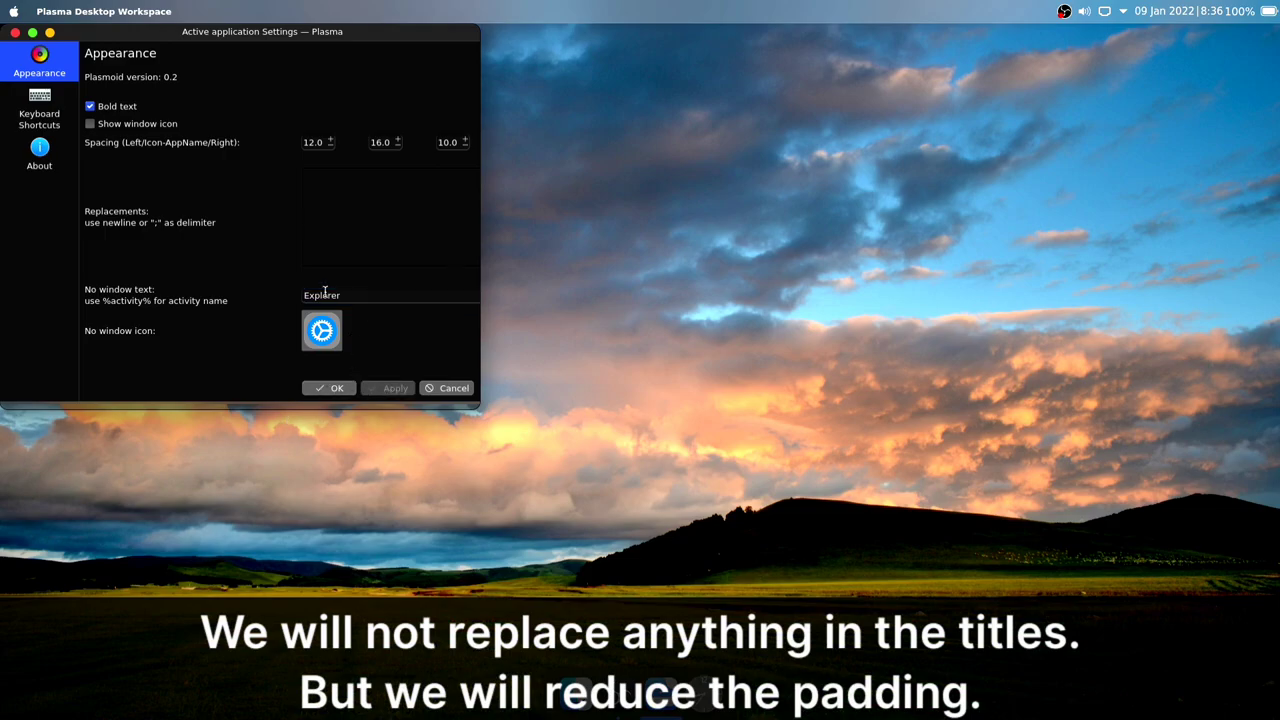
# - Reduce the Active application widget's left spacing to 2.0 and confirm its settings
pyautogui.click(334, 149)
pyautogui.click(335, 149)
pyautogui.click(335, 149)
pyautogui.click(391, 390)
pyautogui.click(330, 142)
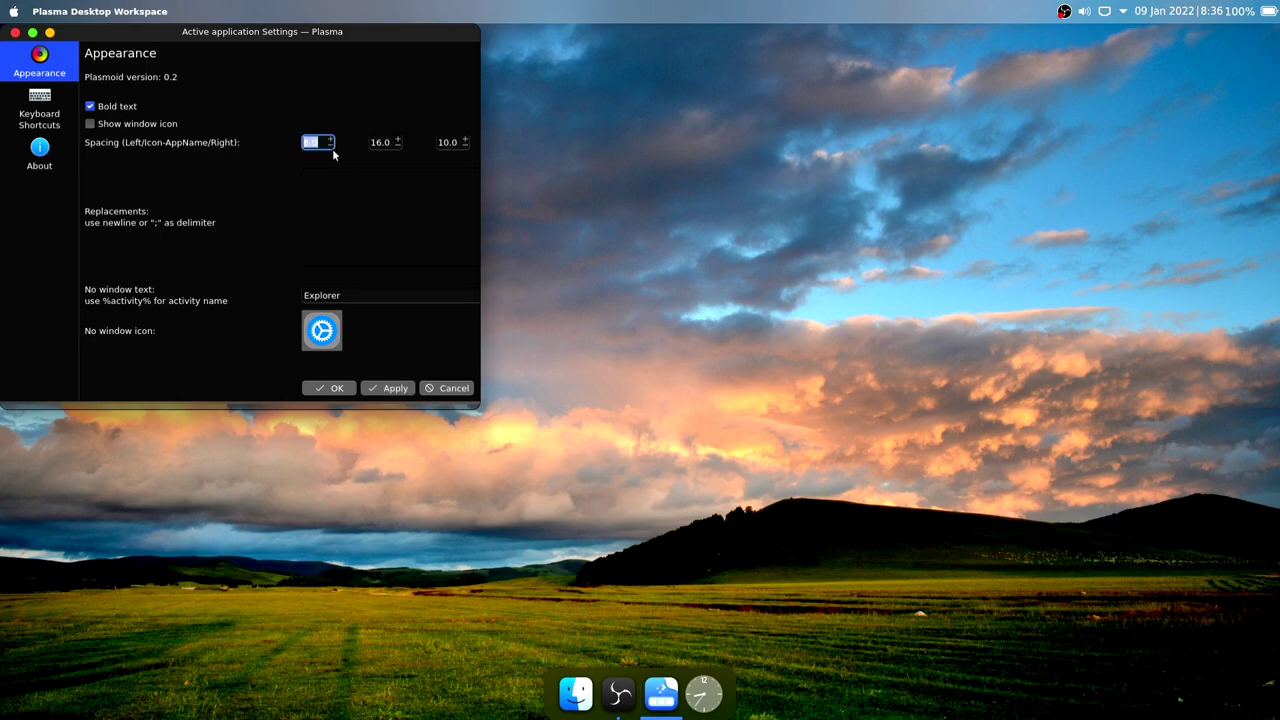
pyautogui.click(391, 388)
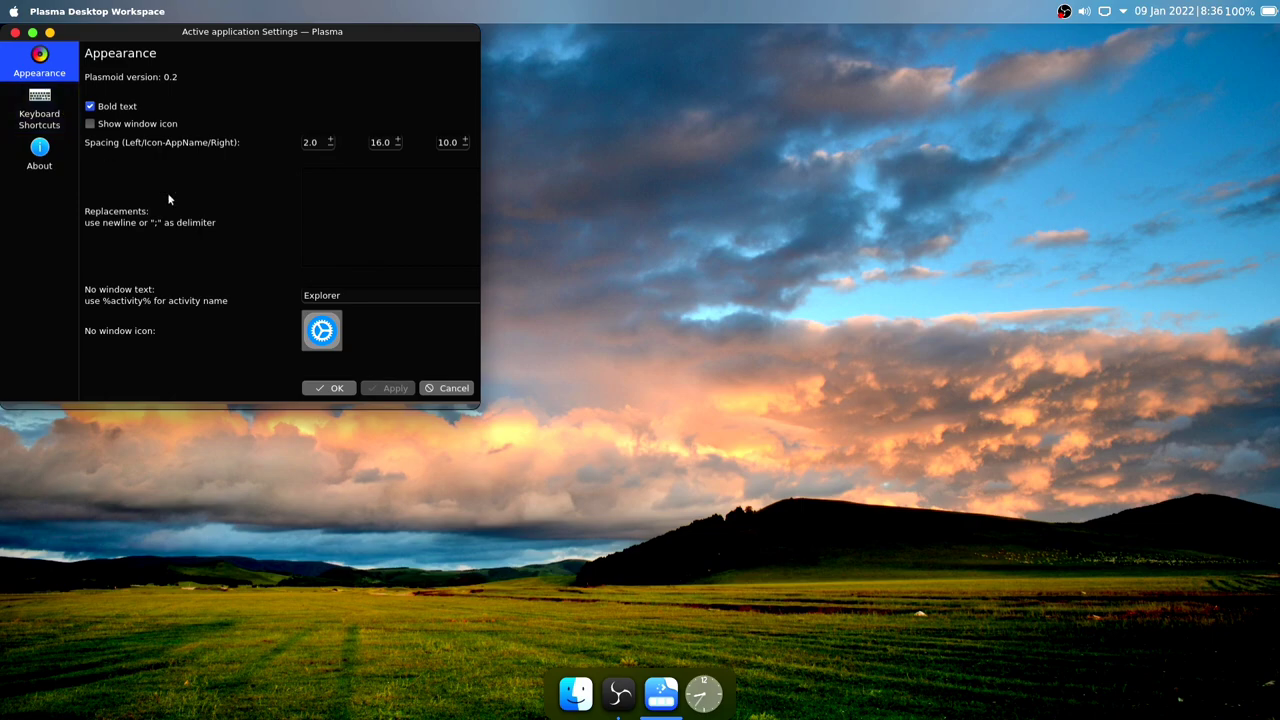
pyautogui.click(324, 342)
pyautogui.click(340, 382)
pyautogui.click(332, 388)
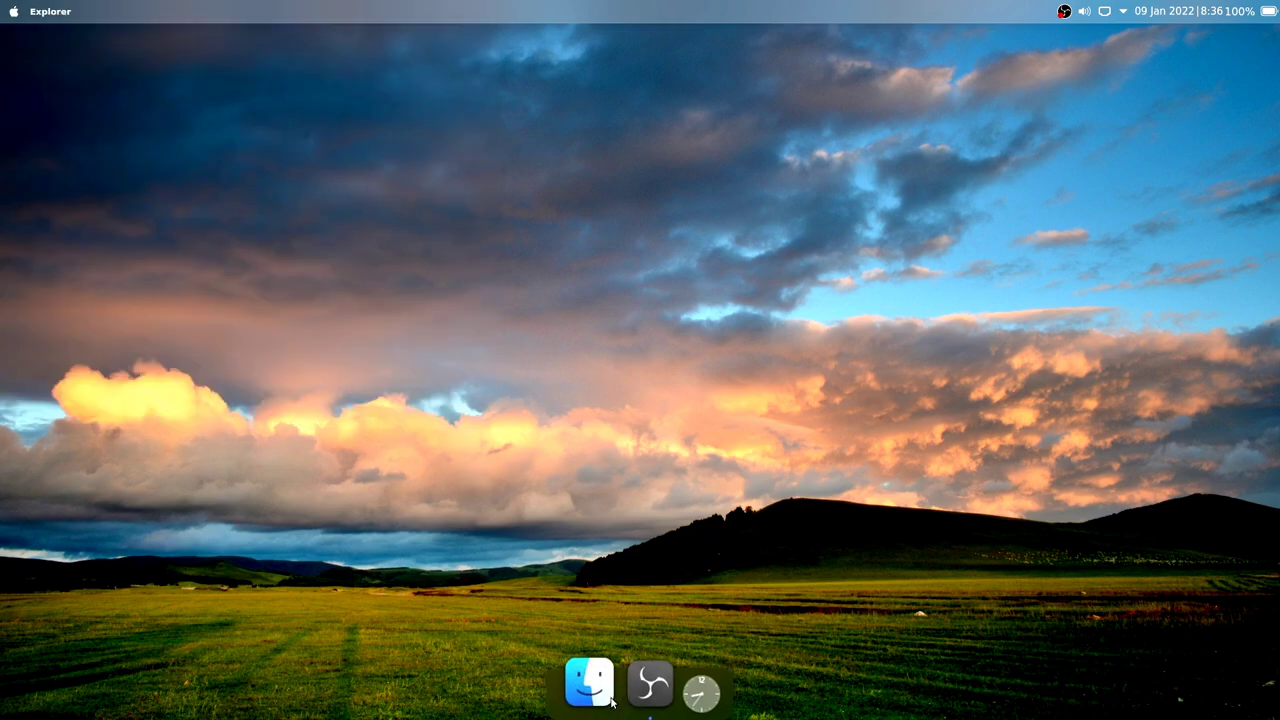
# - Open the Dolphin file manager to examine its global menu in the top panel, and close it again
pyautogui.click(612, 703)
pyautogui.click(88, 12)
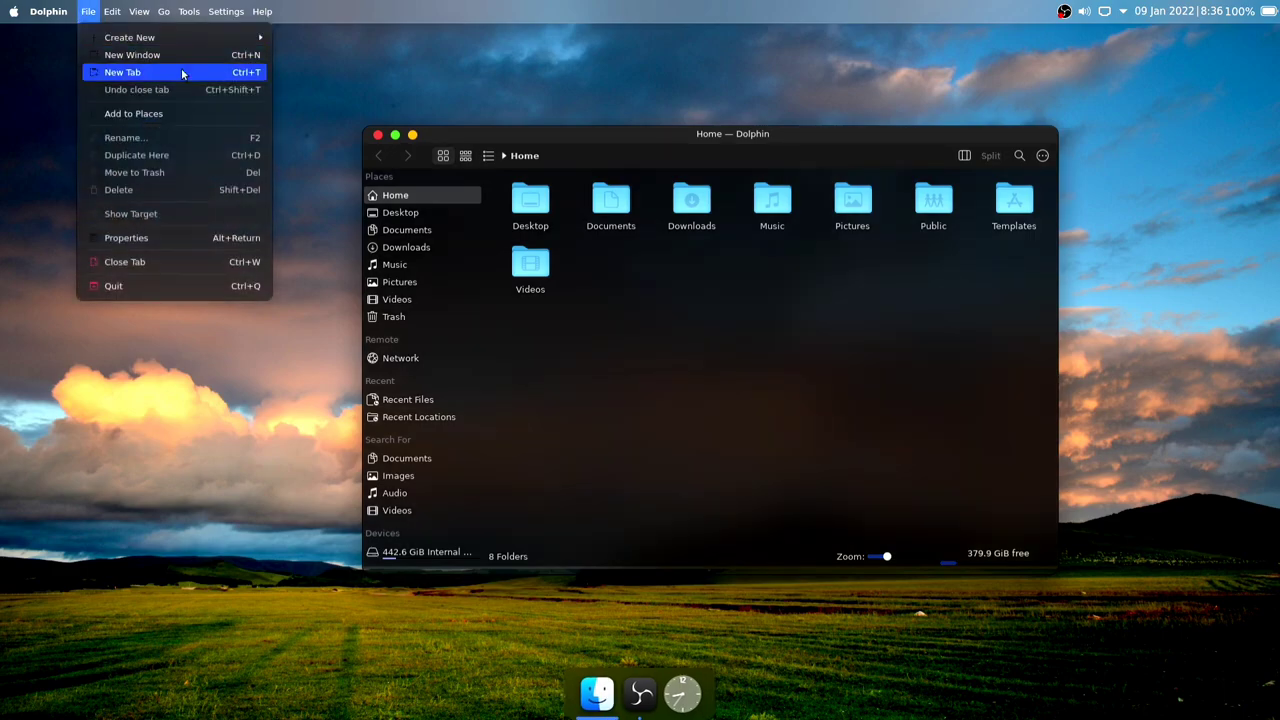
pyautogui.click(603, 381)
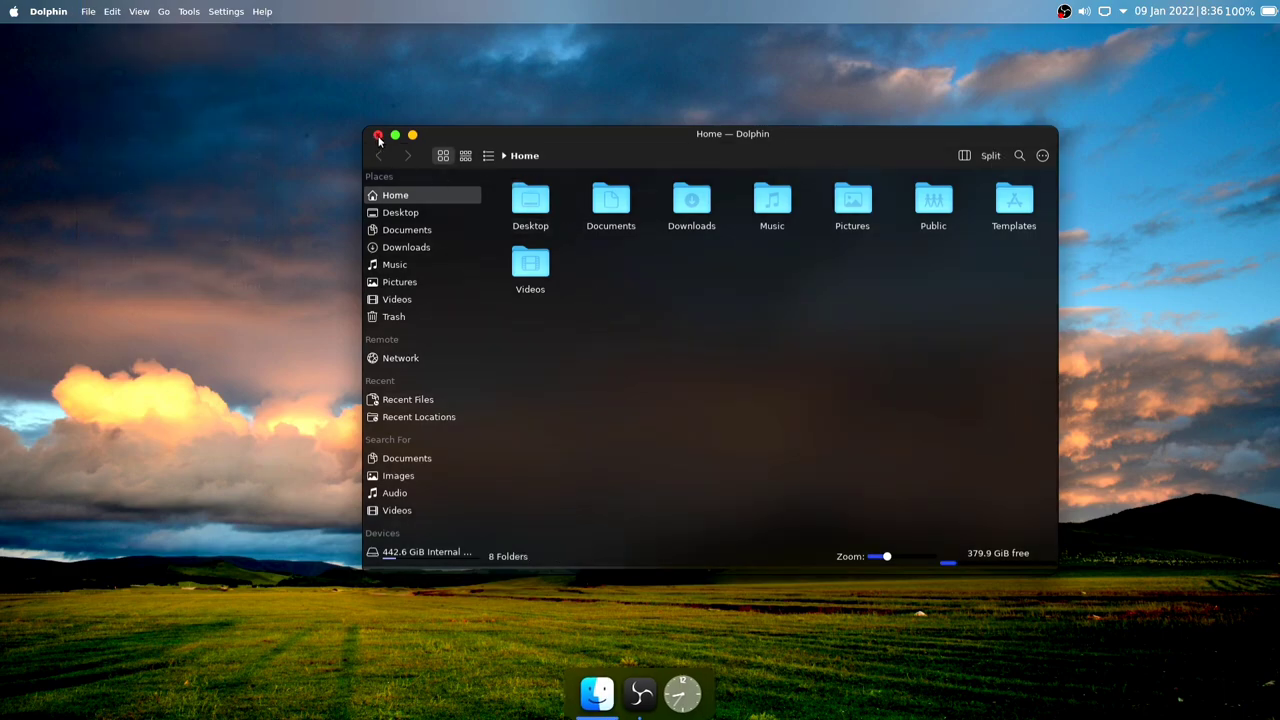
pyautogui.rightClick(145, 240)
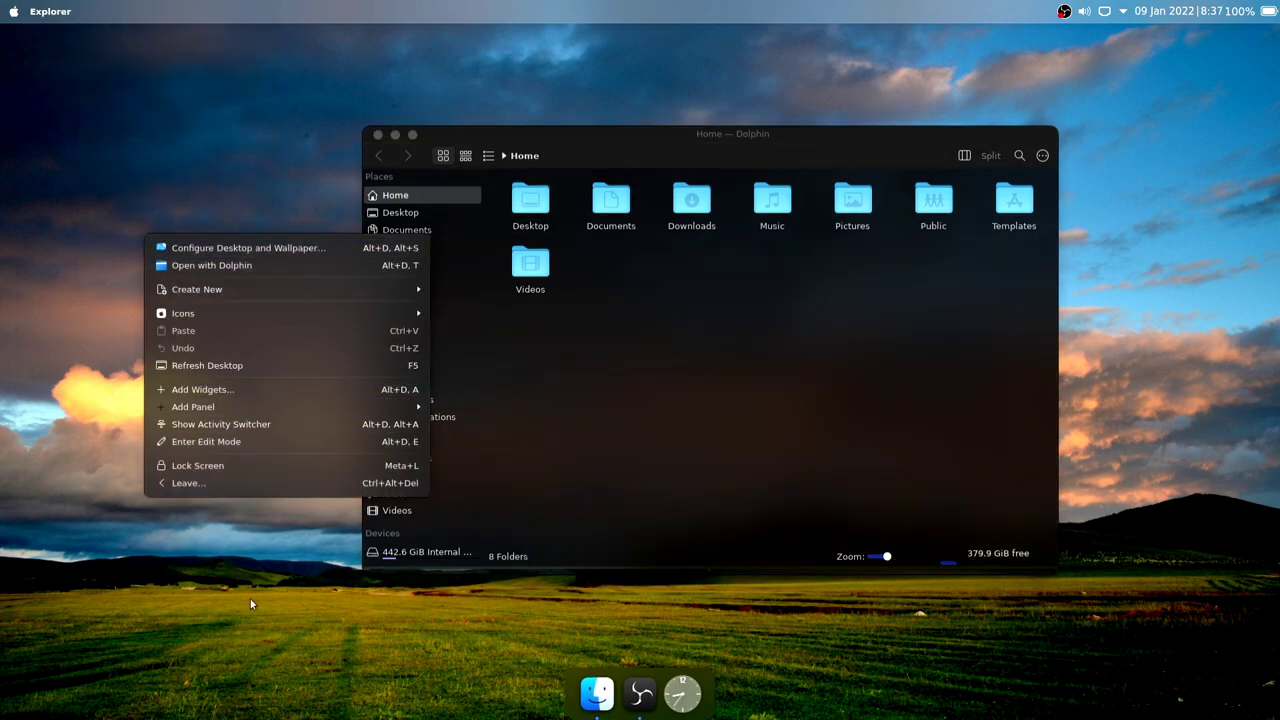
pyautogui.click(378, 135)
pyautogui.click(378, 135)
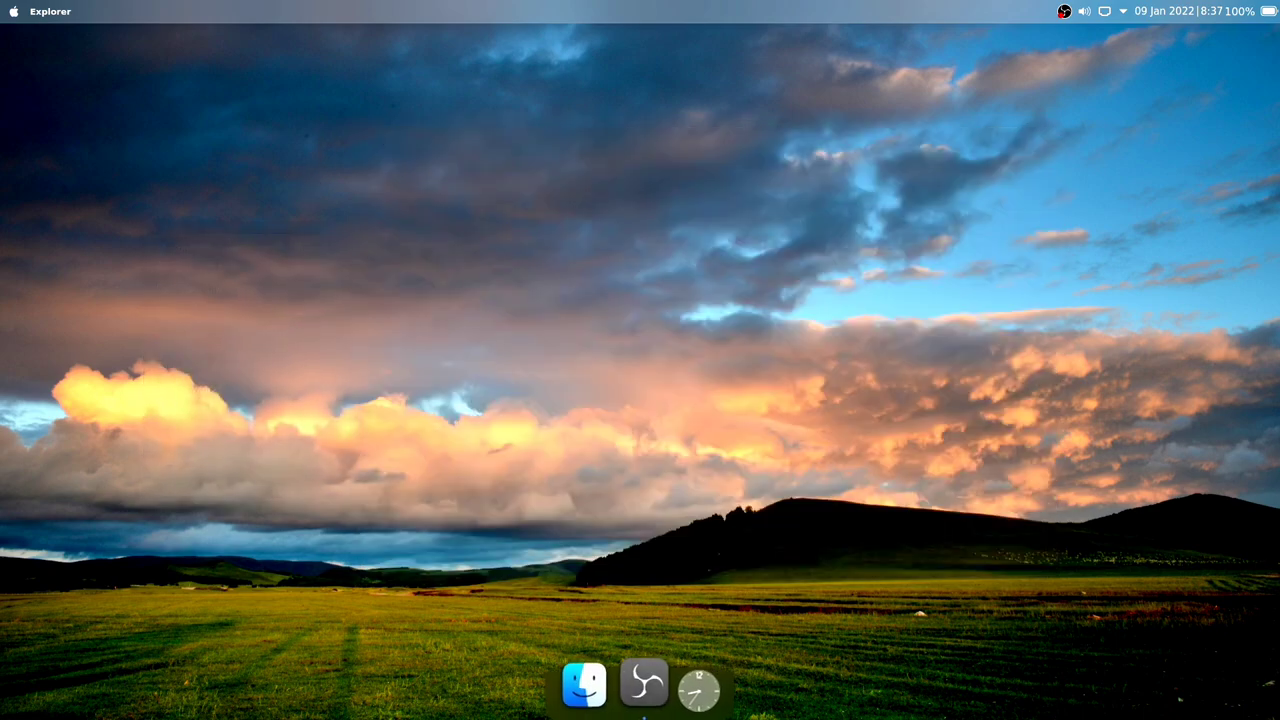
# - Remove the Analog Clock widget from the dock and close the dock configuration
pyautogui.rightClick(695, 679)
pyautogui.click(686, 637)
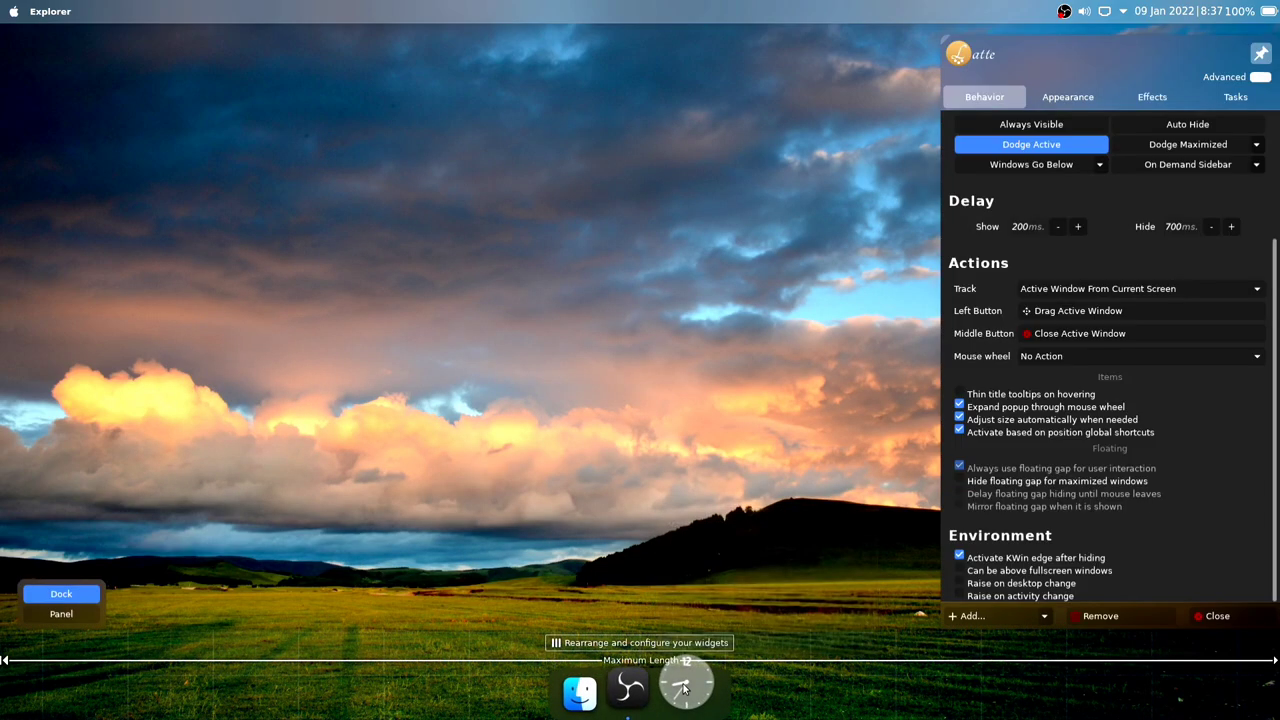
pyautogui.rightClick(692, 635)
pyautogui.click(695, 639)
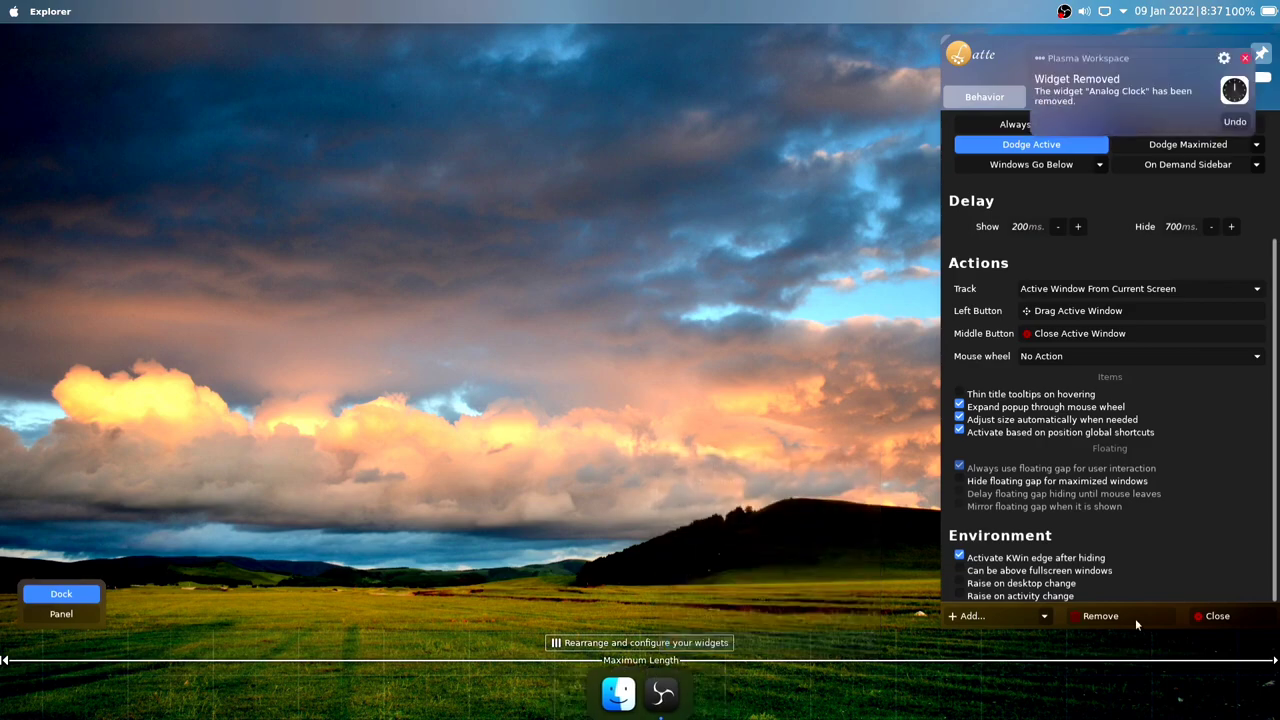
pyautogui.click(1213, 616)
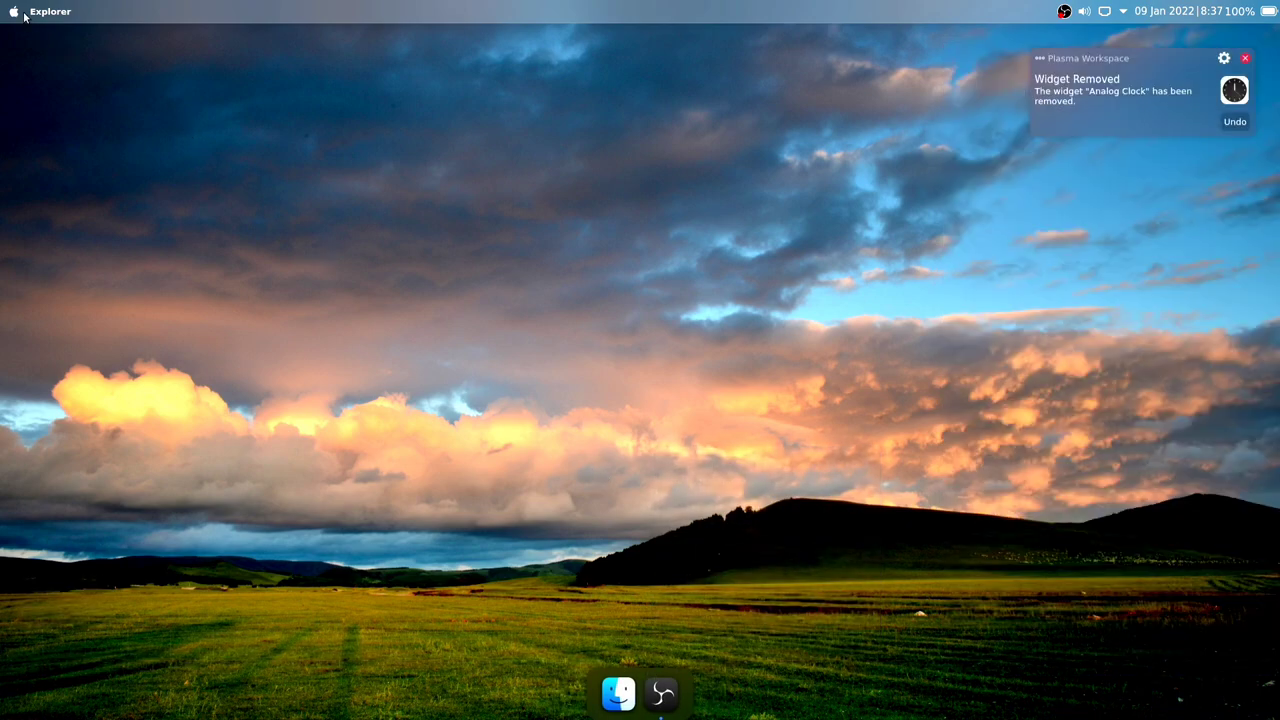
# - Add a spacer to the top panel between the Global Menu and the system tray, and dismiss the widget removal notification
pyautogui.rightClick(149, 22)
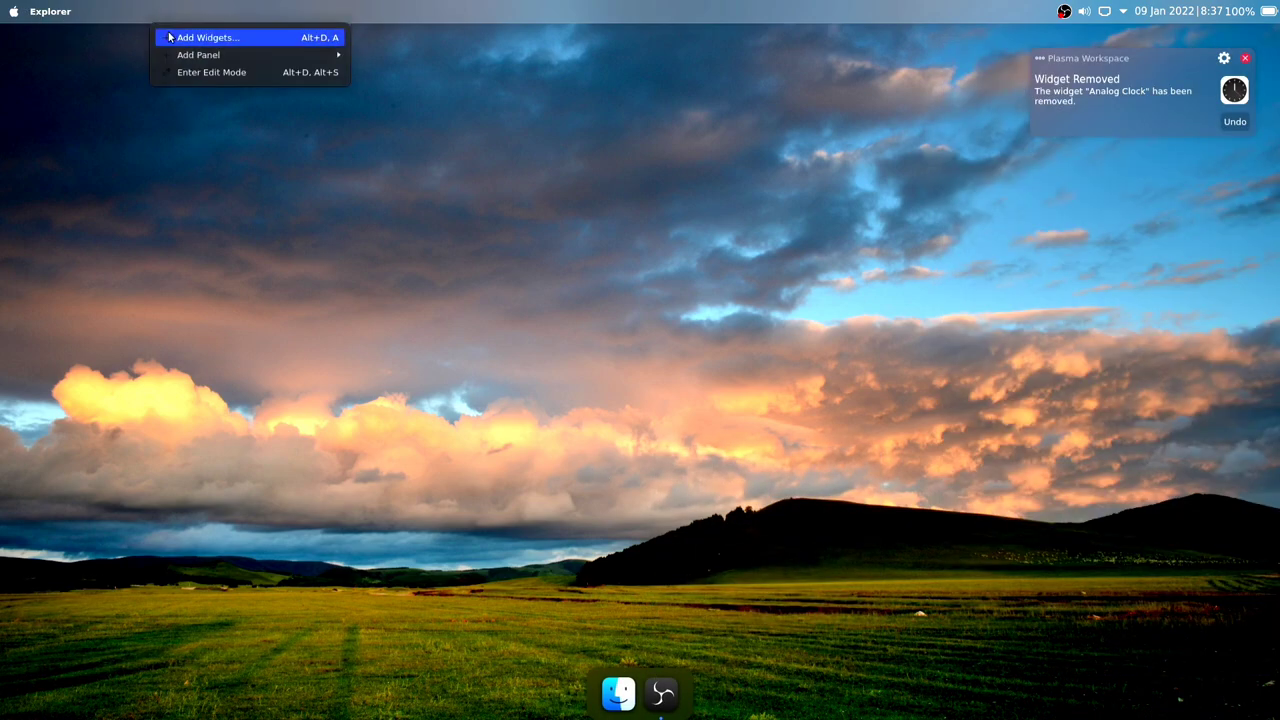
pyautogui.click(212, 68)
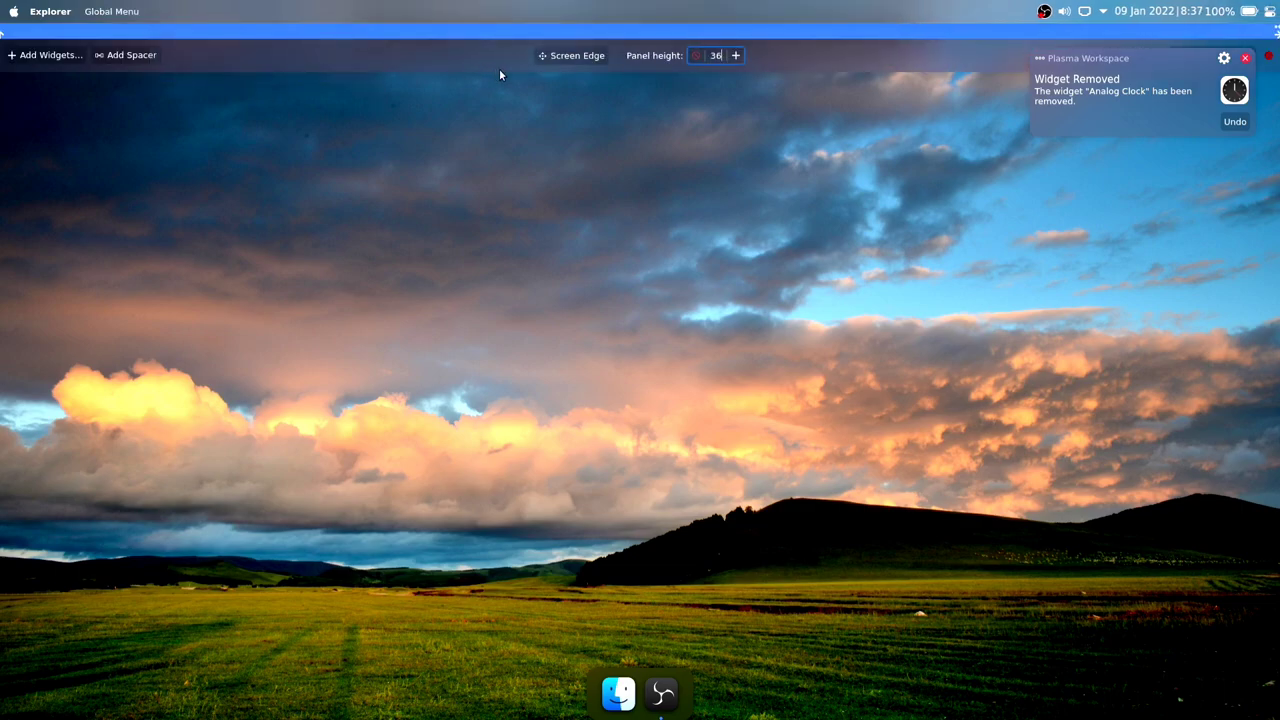
pyautogui.click(139, 58)
pyautogui.click(977, 372)
pyautogui.click(904, 35)
pyautogui.click(1246, 58)
# - Reorder the top panel's widgets so that the battery precedes the clock and the System Tray comes last
pyautogui.rightClick(1236, 12)
pyautogui.click(1200, 114)
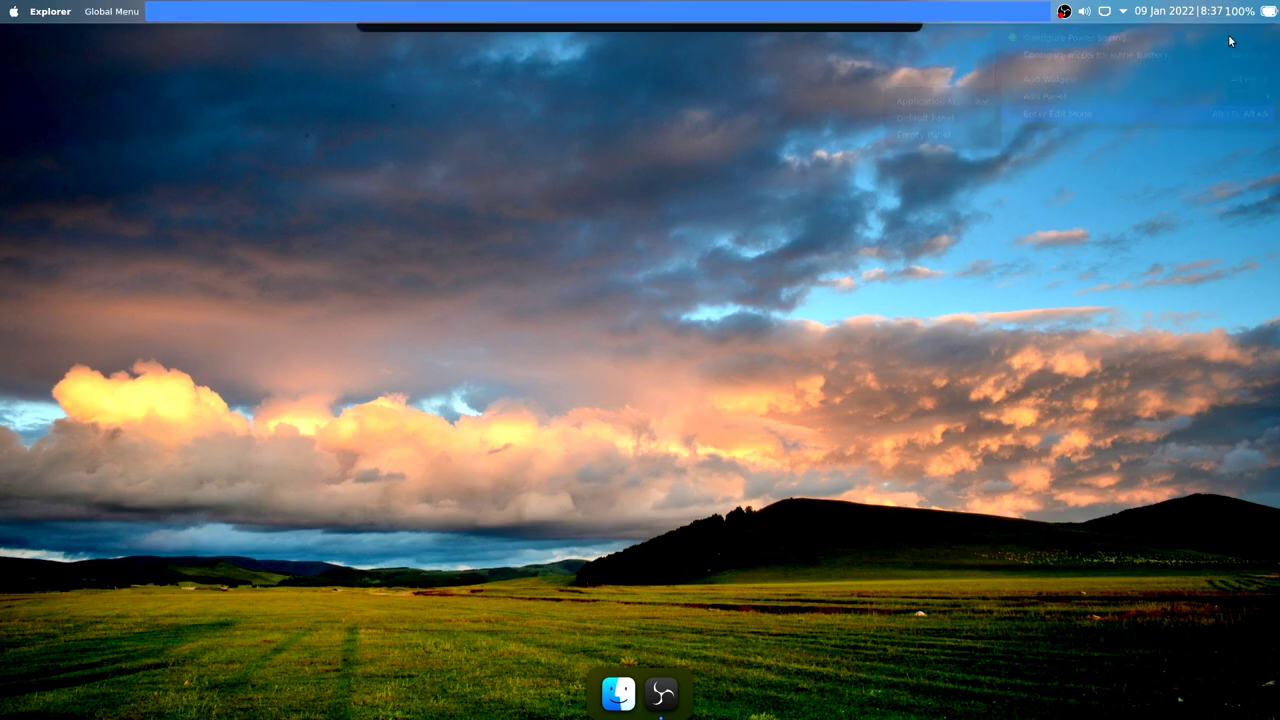
pyautogui.moveTo(1228, 11); pyautogui.dragTo(1016, 11)
pyautogui.moveTo(1151, 9); pyautogui.dragTo(1226, 24)
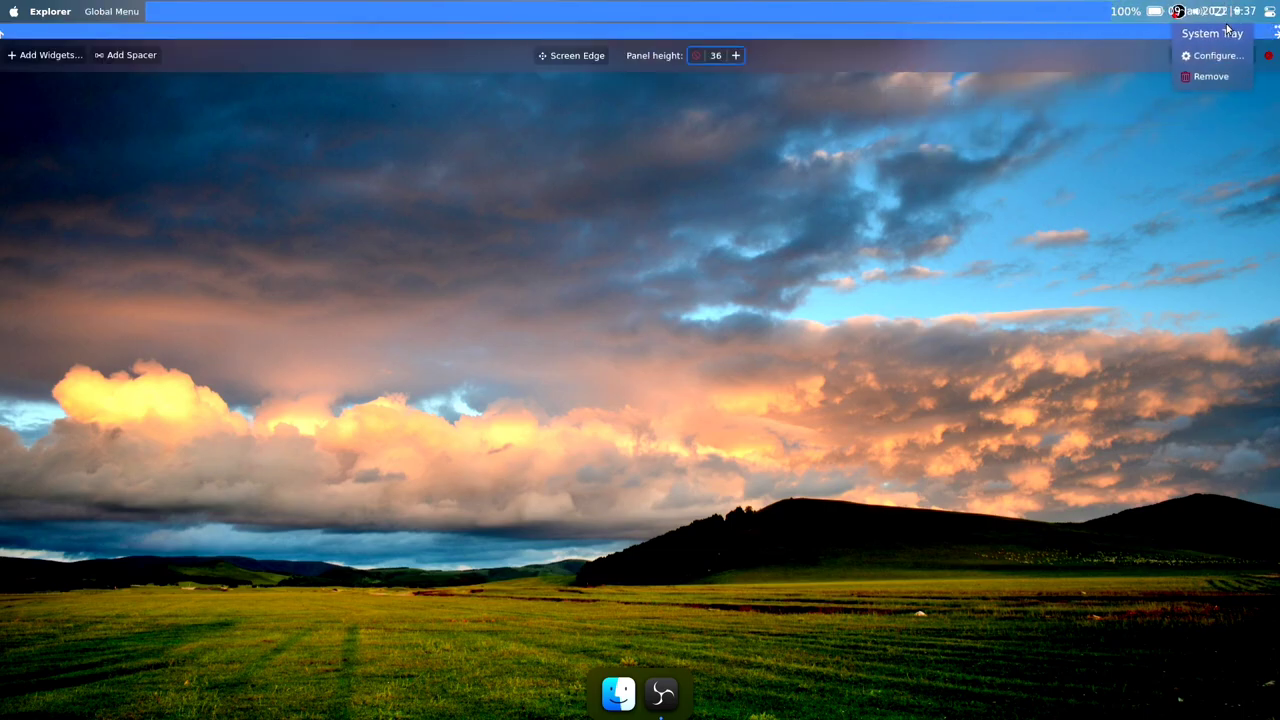
pyautogui.click(1015, 125)
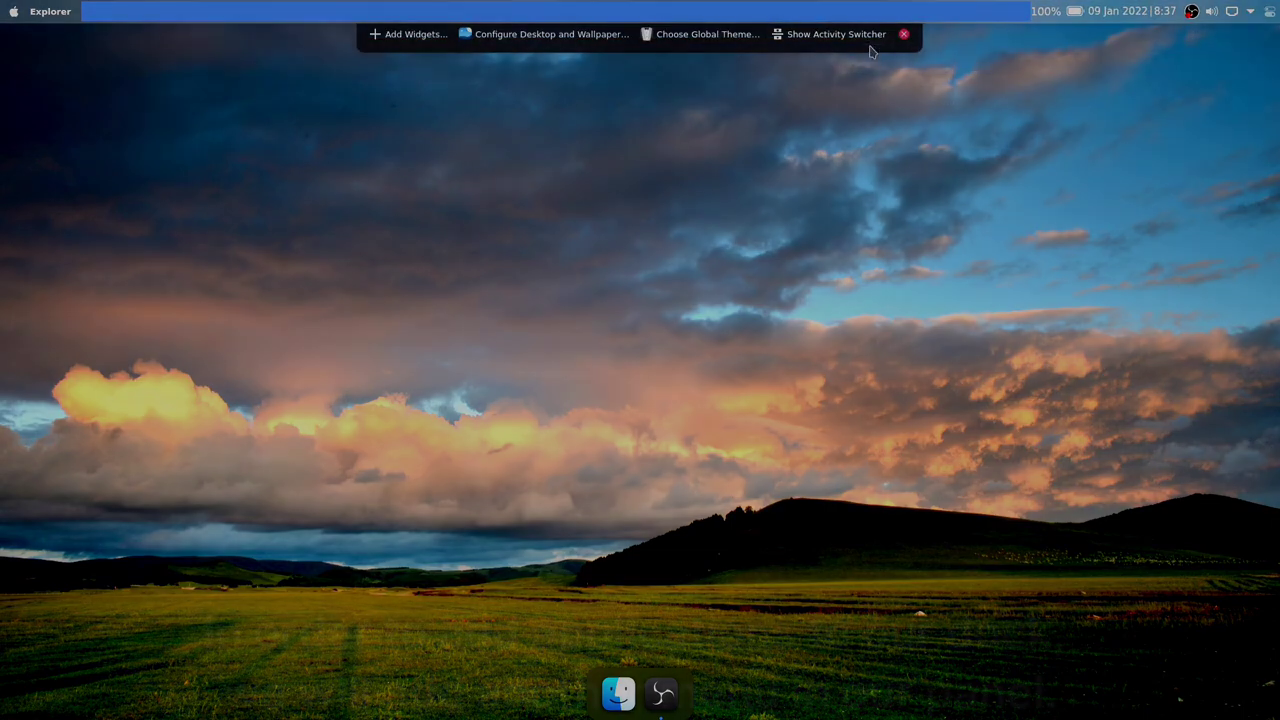
# - Add a second application menu at the very start of the top panel and leave edit mode
pyautogui.moveTo(2, 46); pyautogui.dragTo(7, 18)
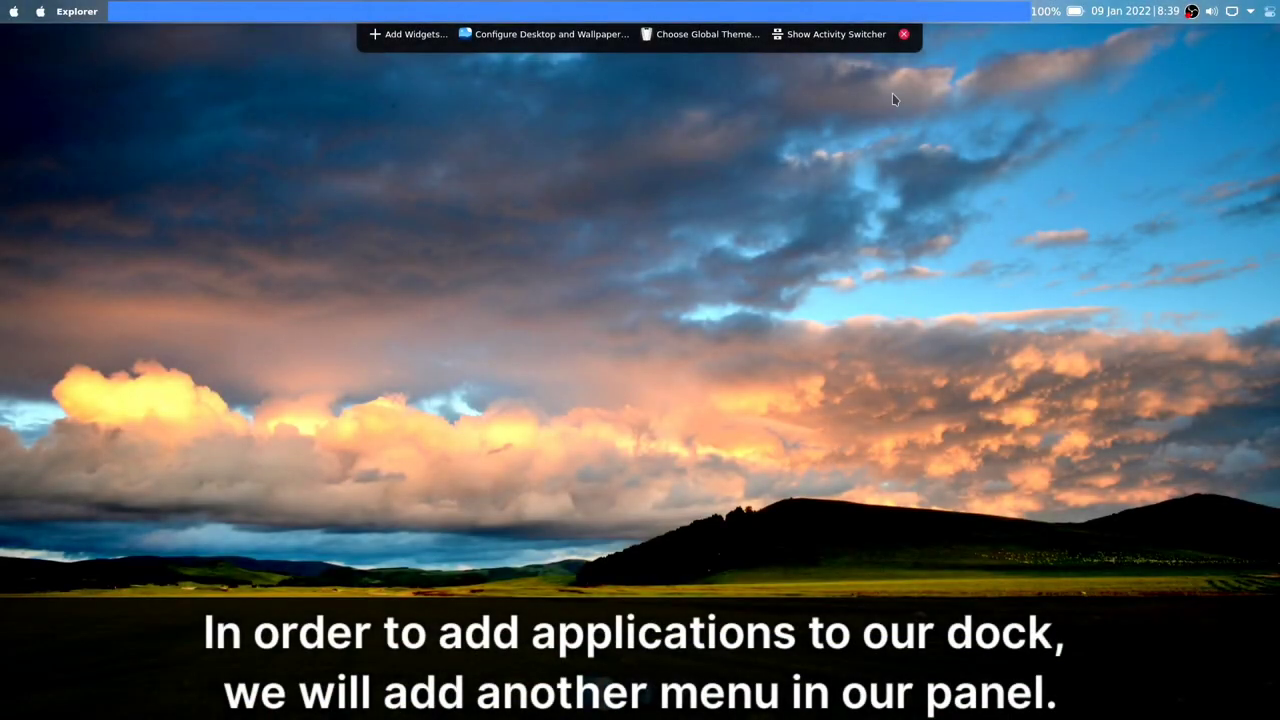
pyautogui.click(903, 34)
# - Add Steam (Runtime) and an application from the Utilities category of the newly added panel menu to the dock
pyautogui.click(40, 11)
pyautogui.moveTo(92, 112)
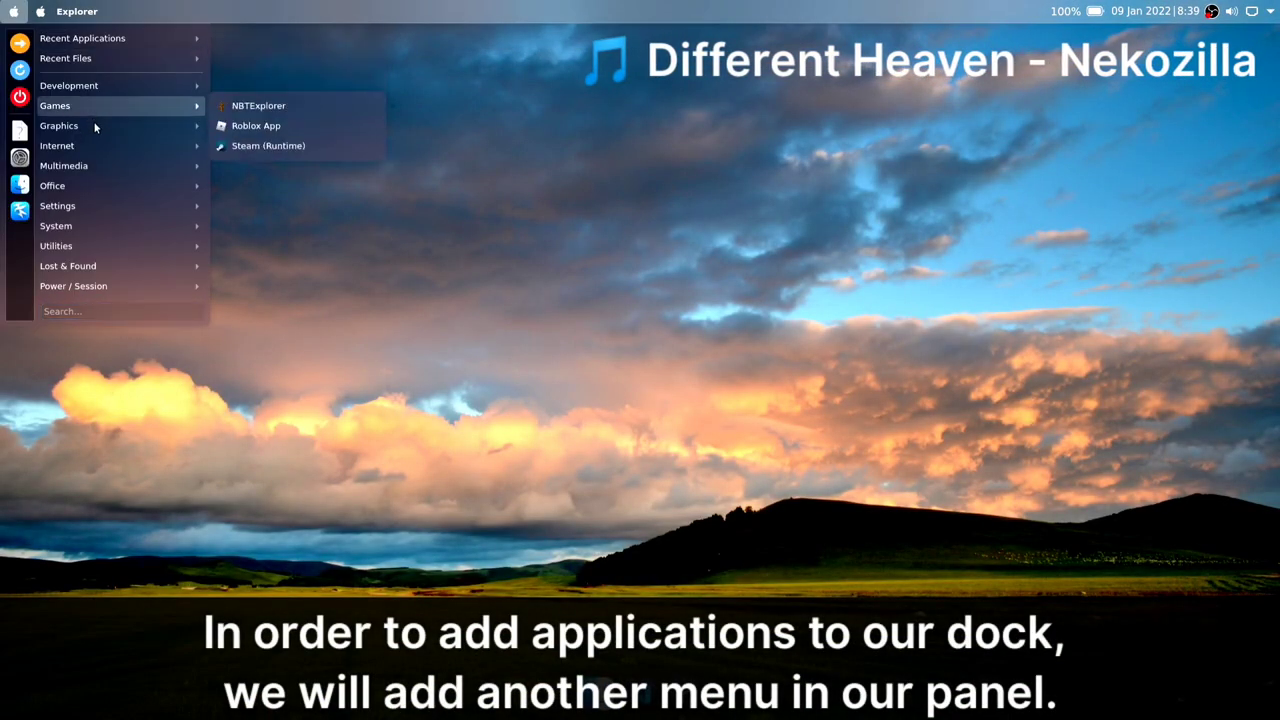
pyautogui.moveTo(146, 165)
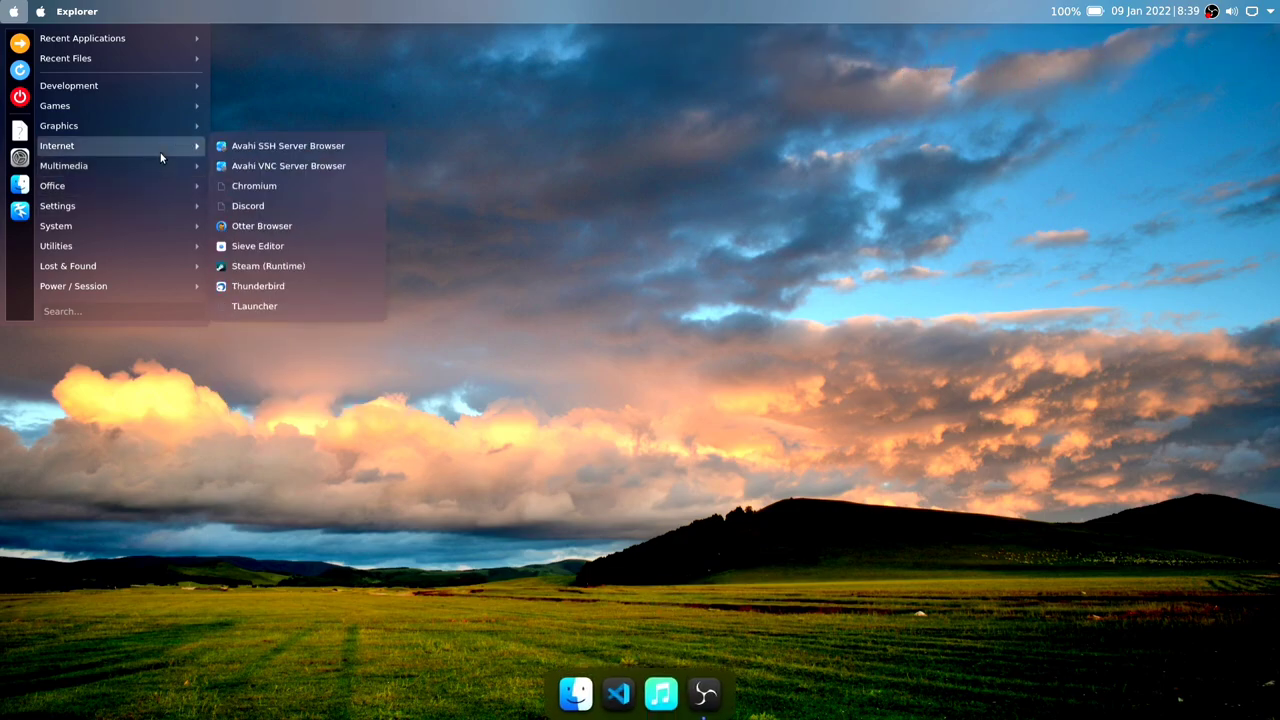
pyautogui.moveTo(266, 266); pyautogui.dragTo(541, 316)
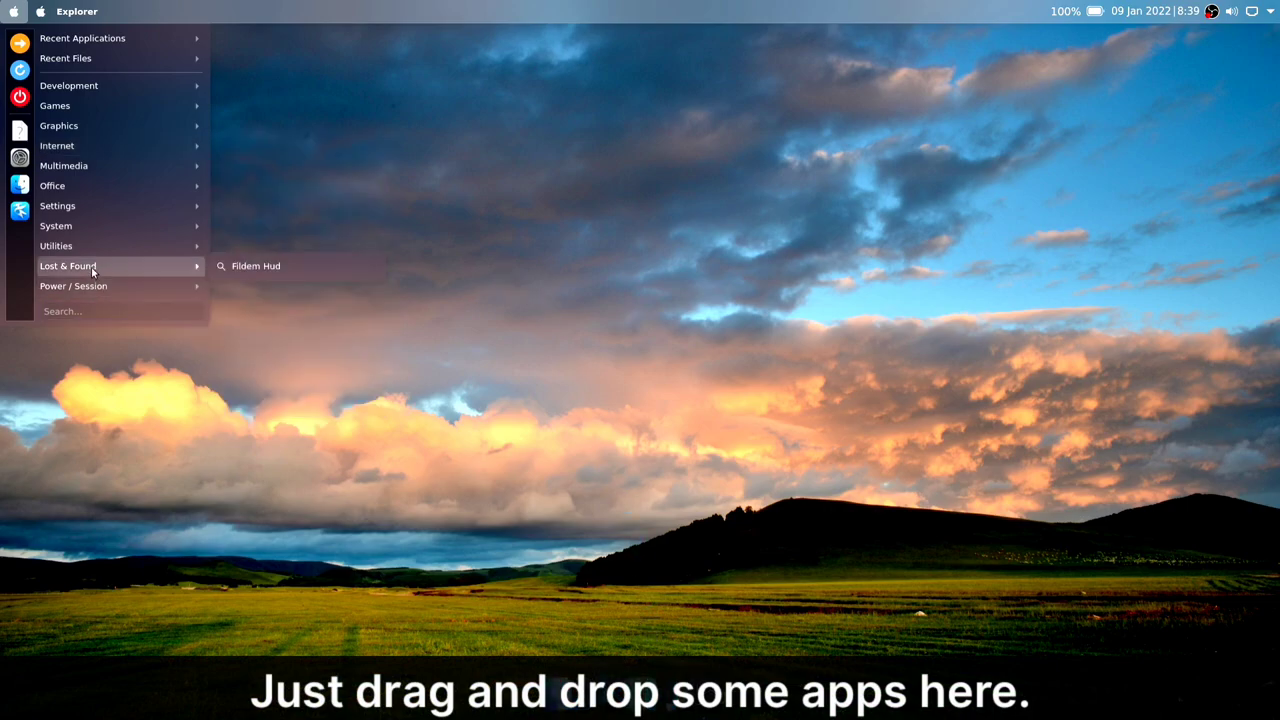
pyautogui.moveTo(108, 244)
pyautogui.moveTo(318, 305); pyautogui.dragTo(565, 690)
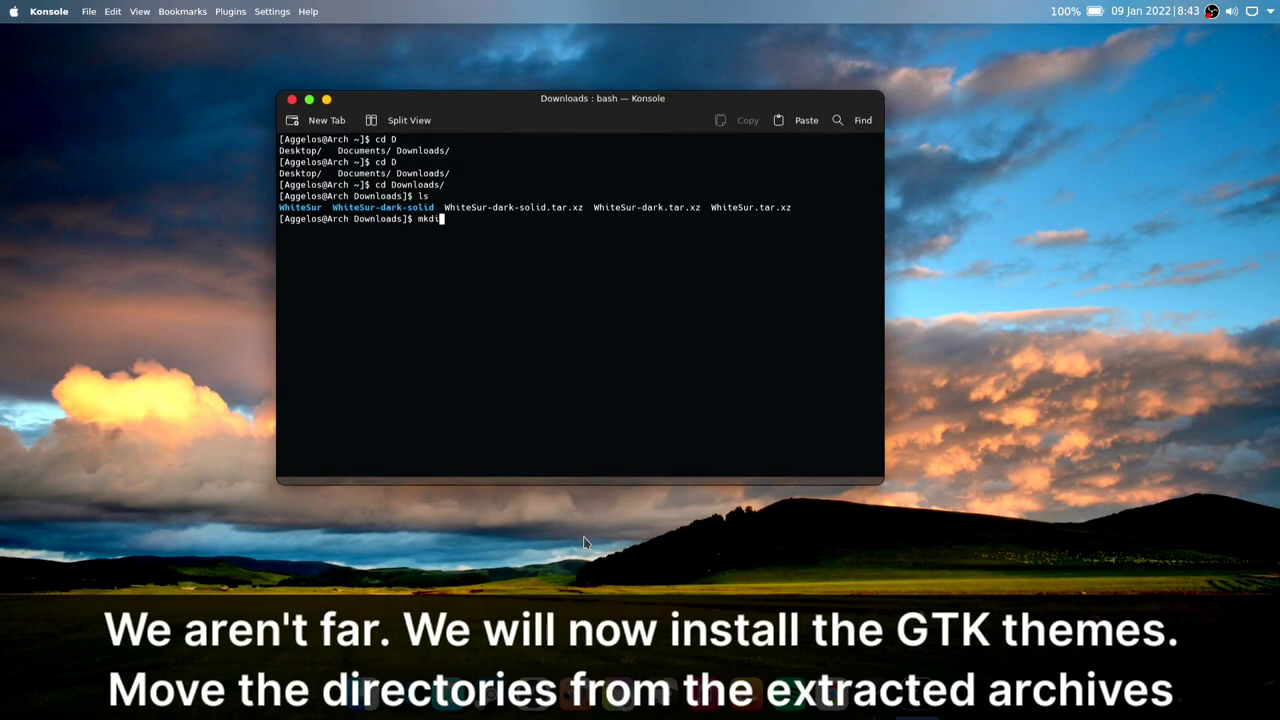
# - Create the ~/.themes directory and move the WhiteSur-dark-solid folder from Downloads into it
pyautogui.write('~/.themes')
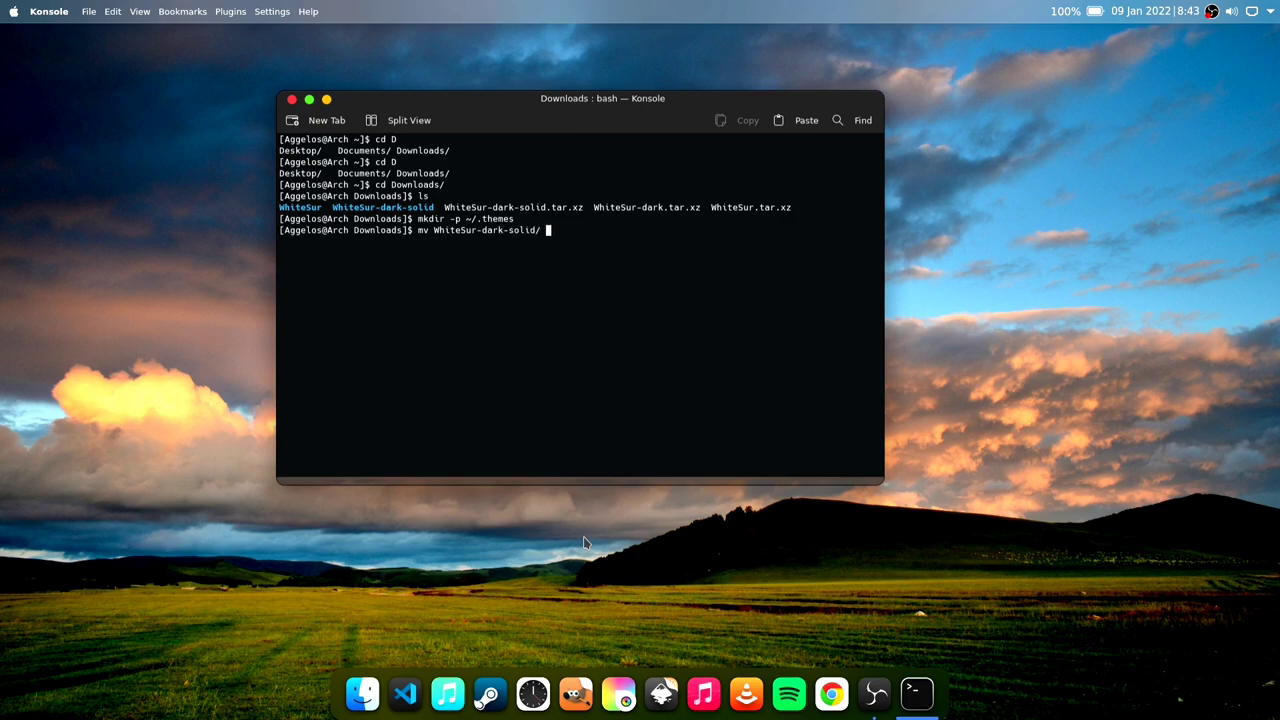
pyautogui.write('!$')
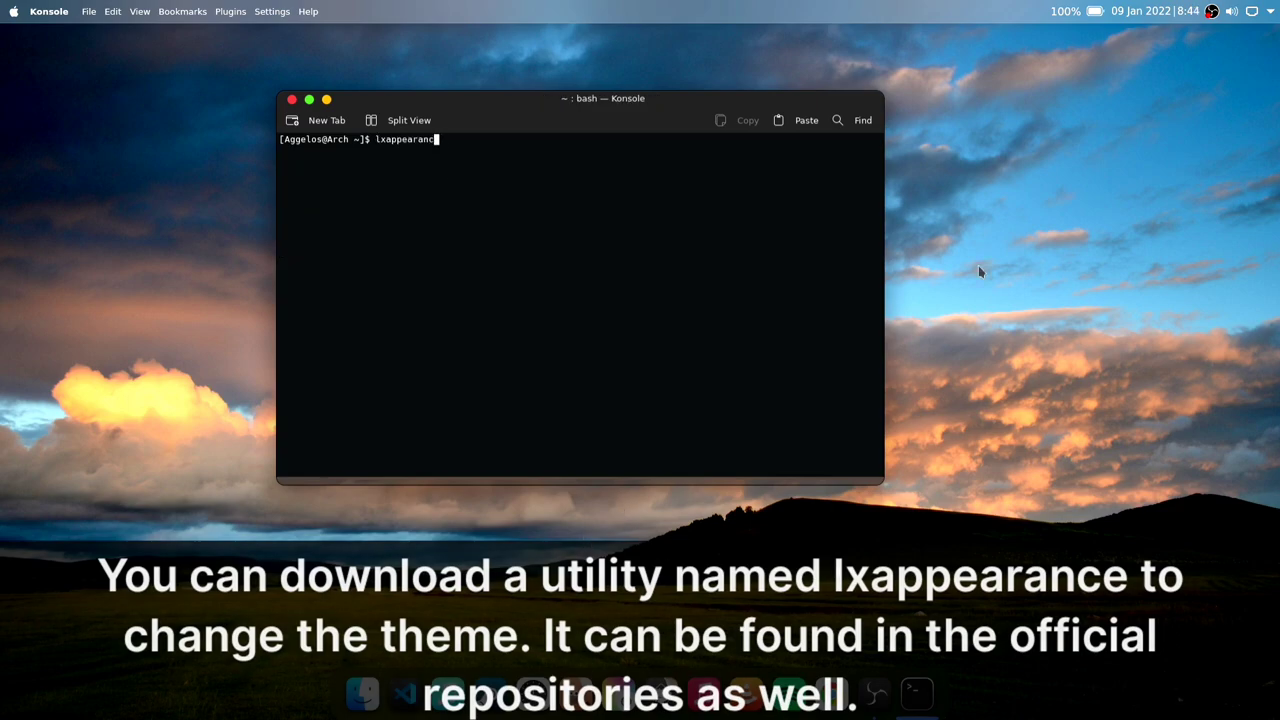
# - Launch lxappearance, preview the deepin and macosh widget styles, and select WhiteSur-dark-solid as the widget style
pyautogui.press('Return')
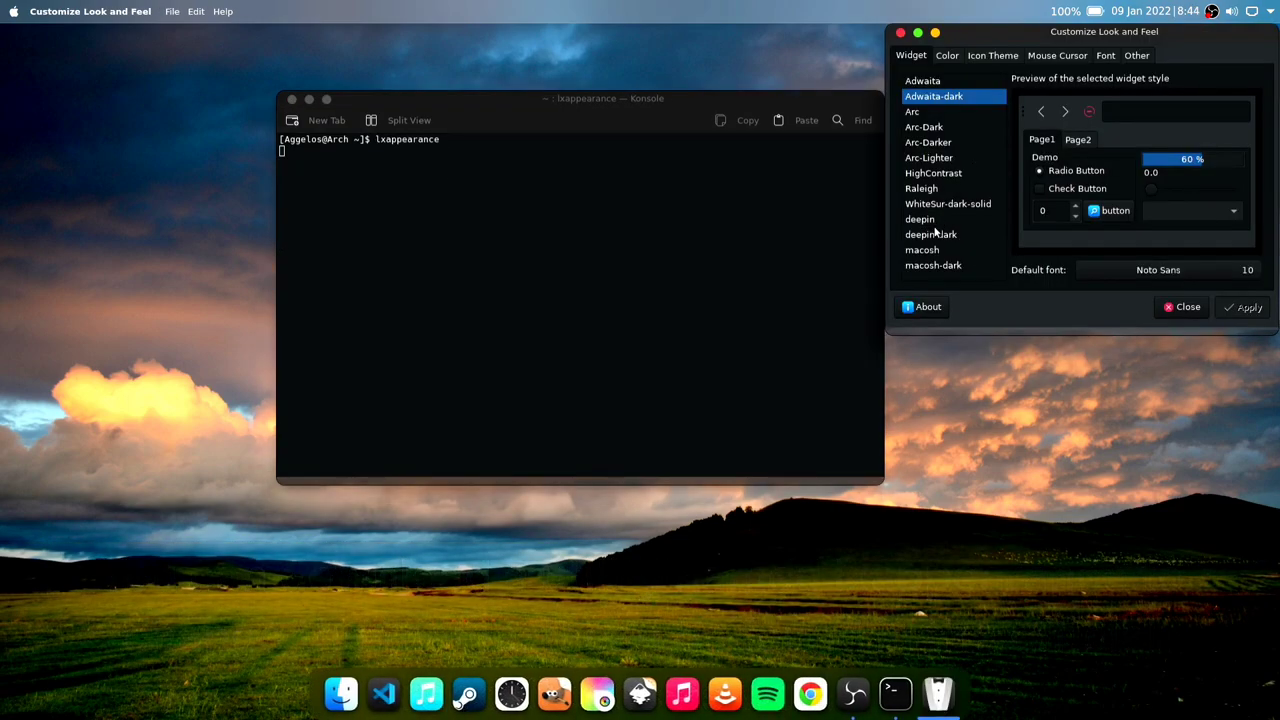
pyautogui.click(935, 225)
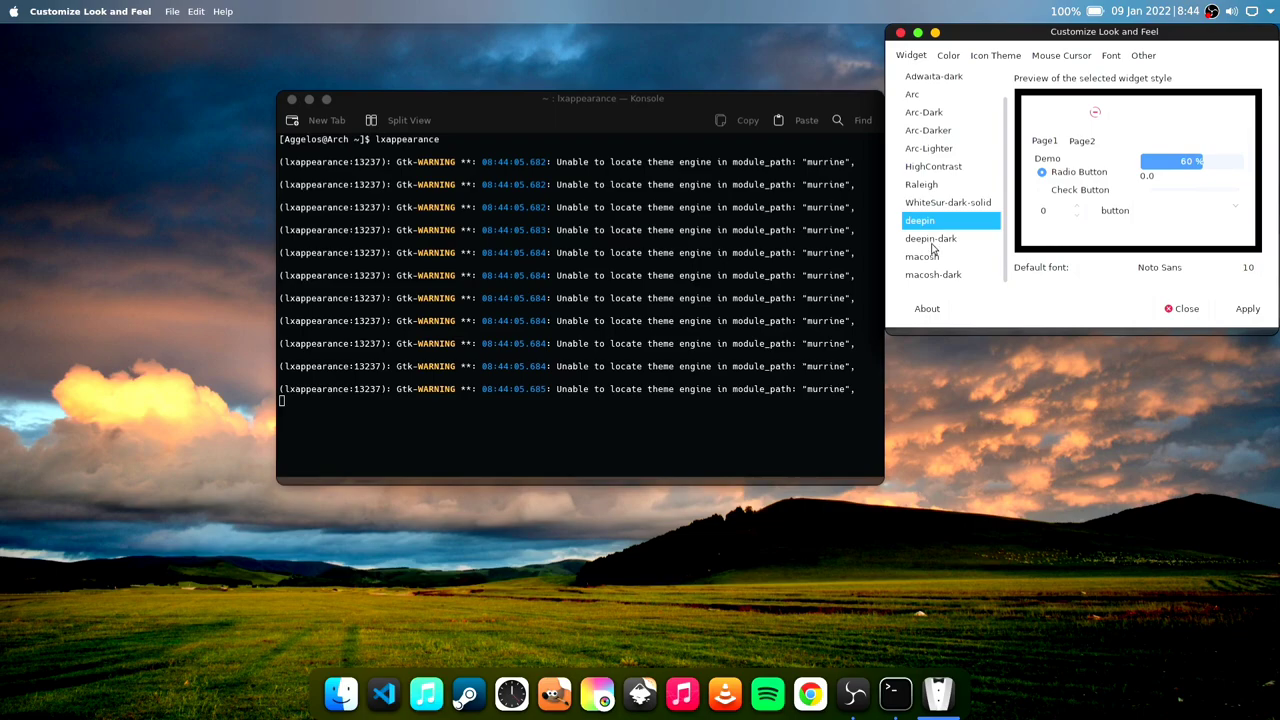
pyautogui.click(933, 240)
pyautogui.click(941, 257)
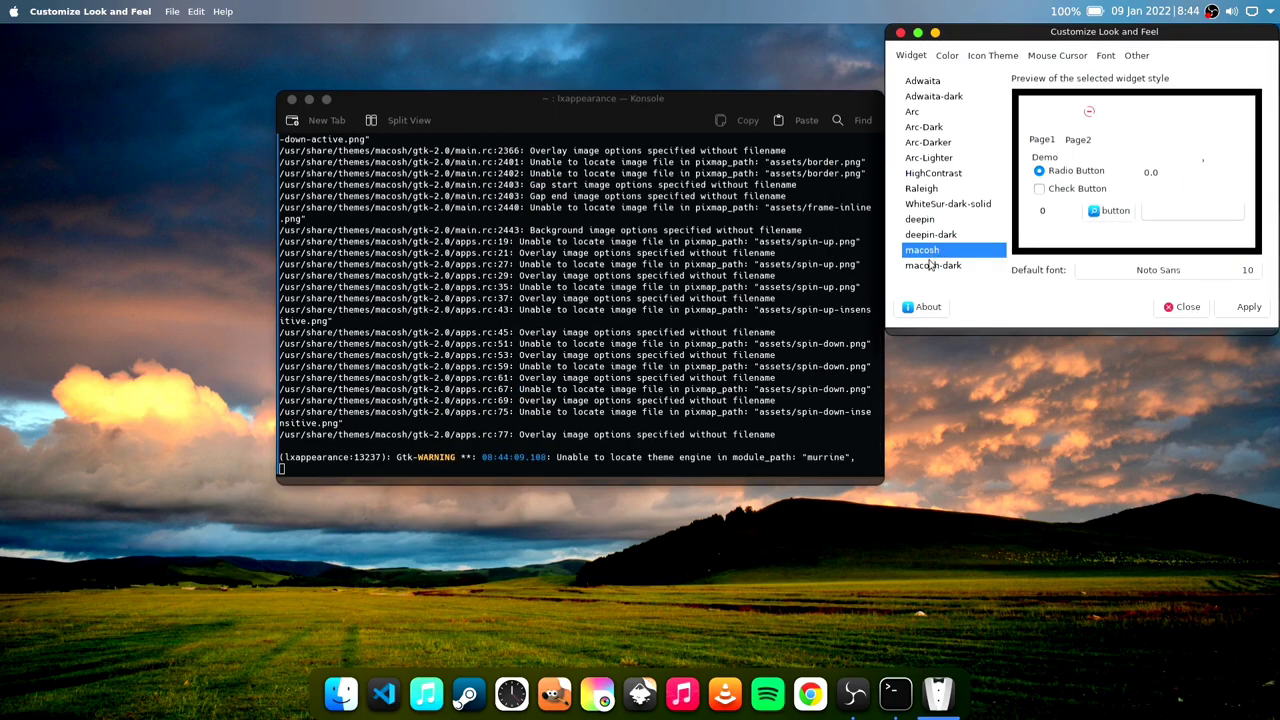
pyautogui.click(957, 206)
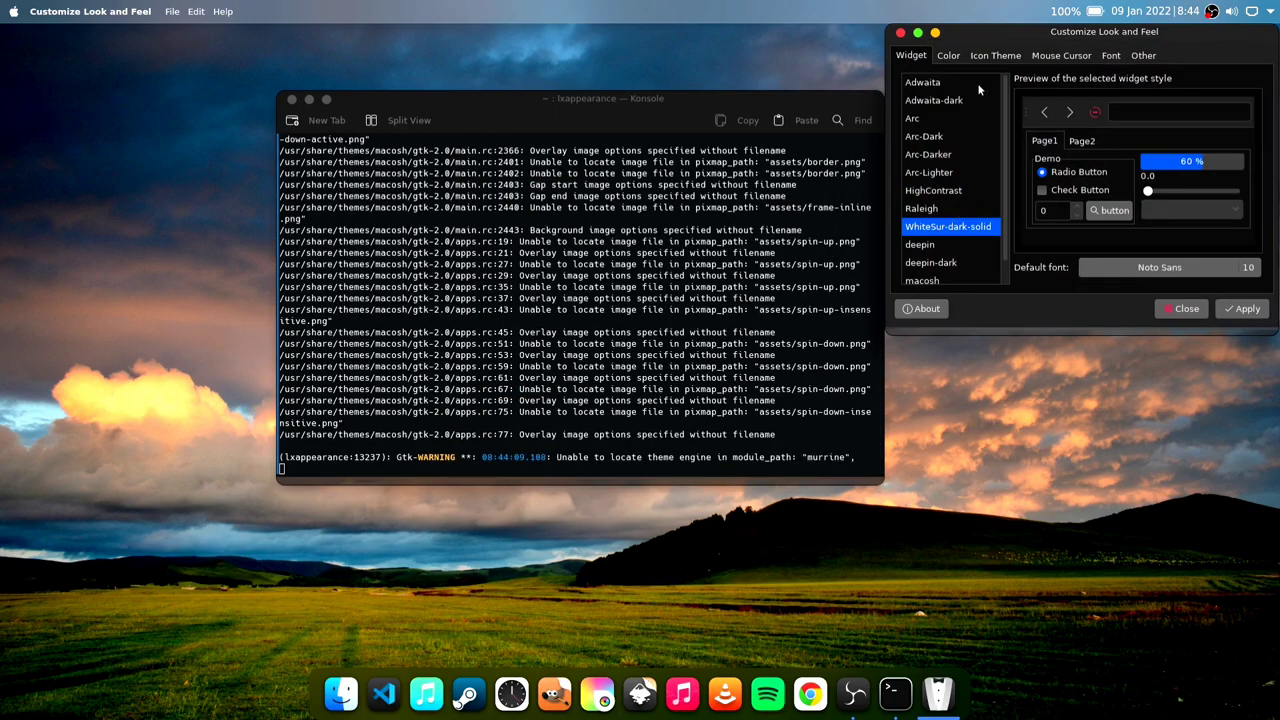
# - Look through the color and icon theme settings of Customize Look and Feel, moving its window toward the middle of the desktop
pyautogui.click(948, 55)
pyautogui.moveTo(988, 59); pyautogui.dragTo(818, 120)
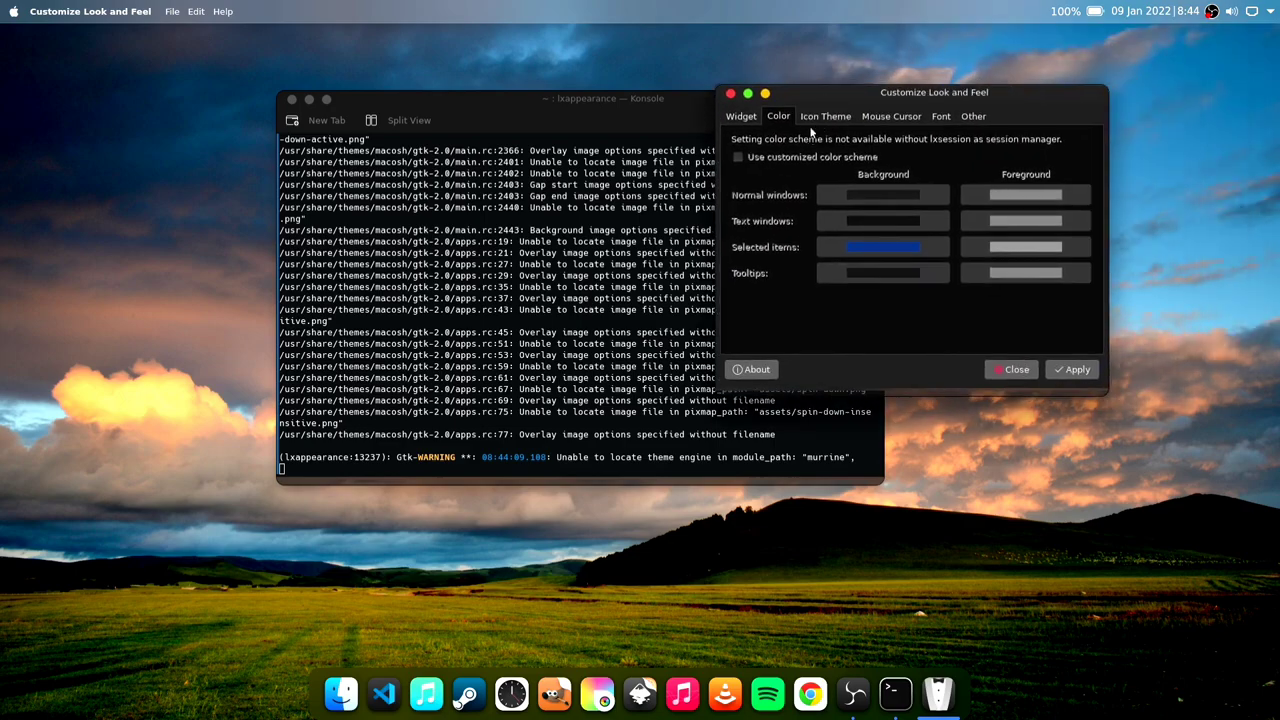
pyautogui.click(824, 117)
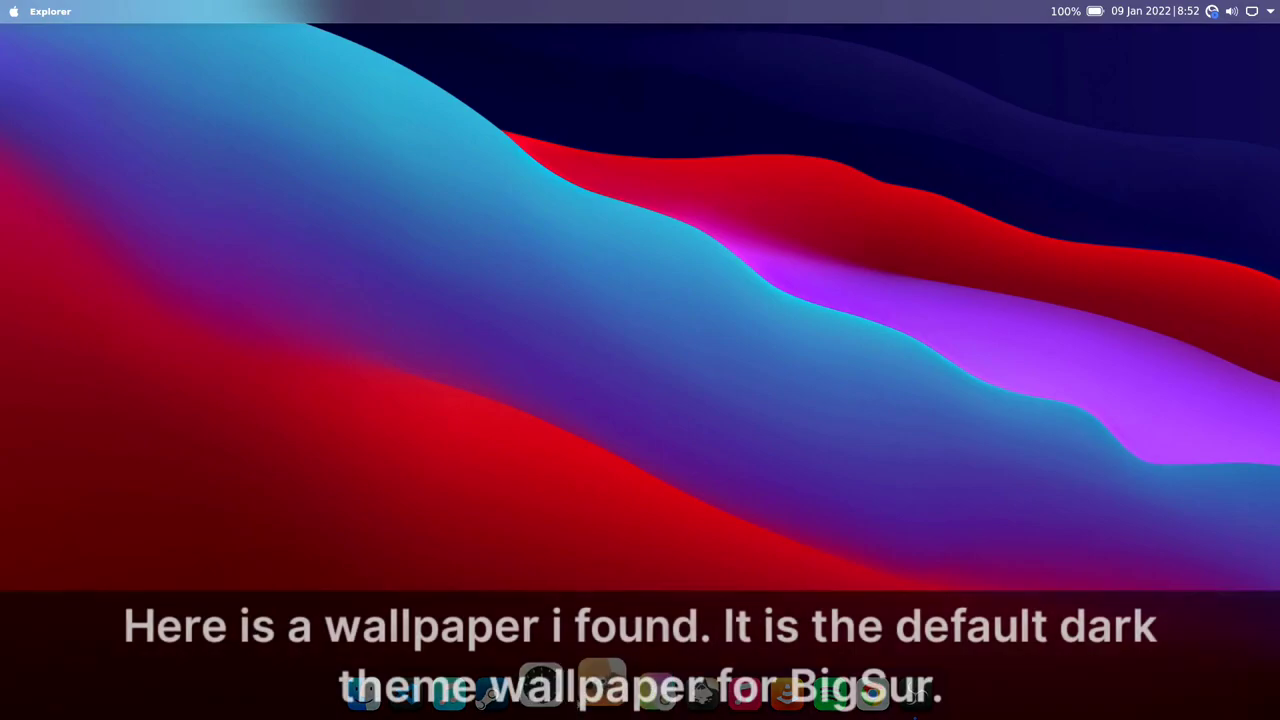
# - Search the application menu for "sett" and open System Settings
pyautogui.click(14, 11)
pyautogui.write('seyy')
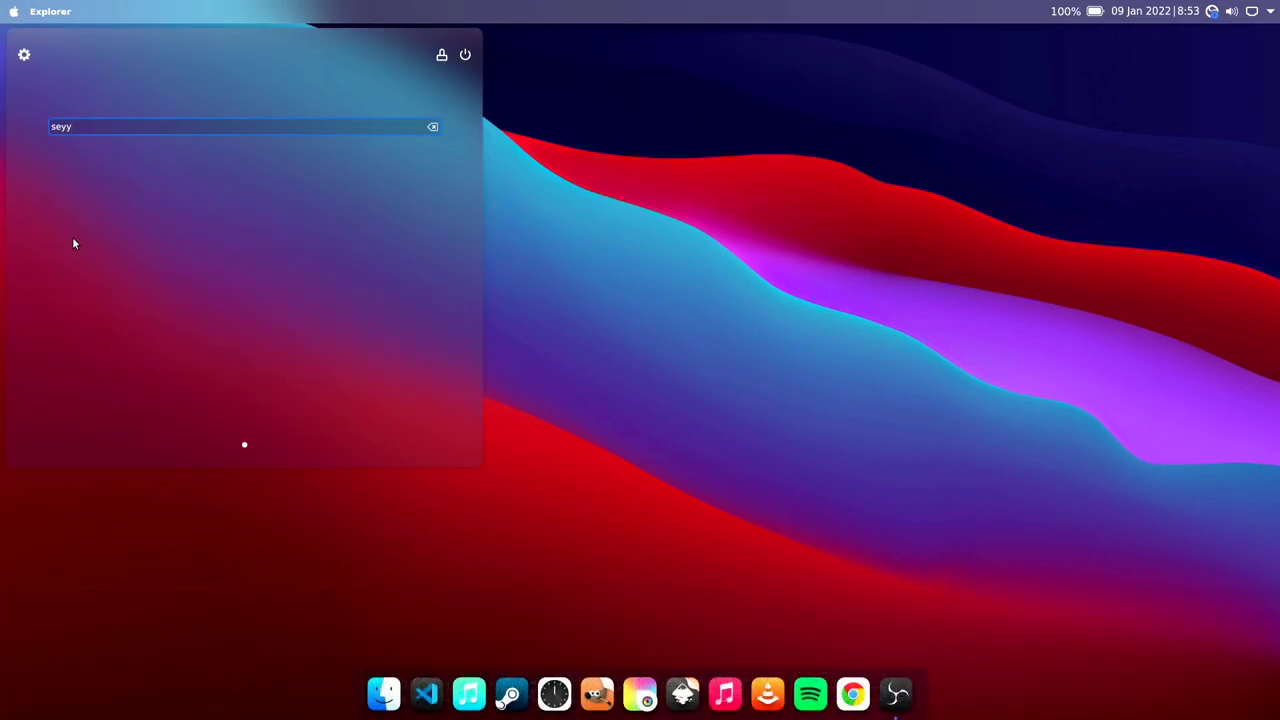
pyautogui.press('BackSpace')
pyautogui.press('BackSpace')
pyautogui.write('tt')
pyautogui.click(45, 202)
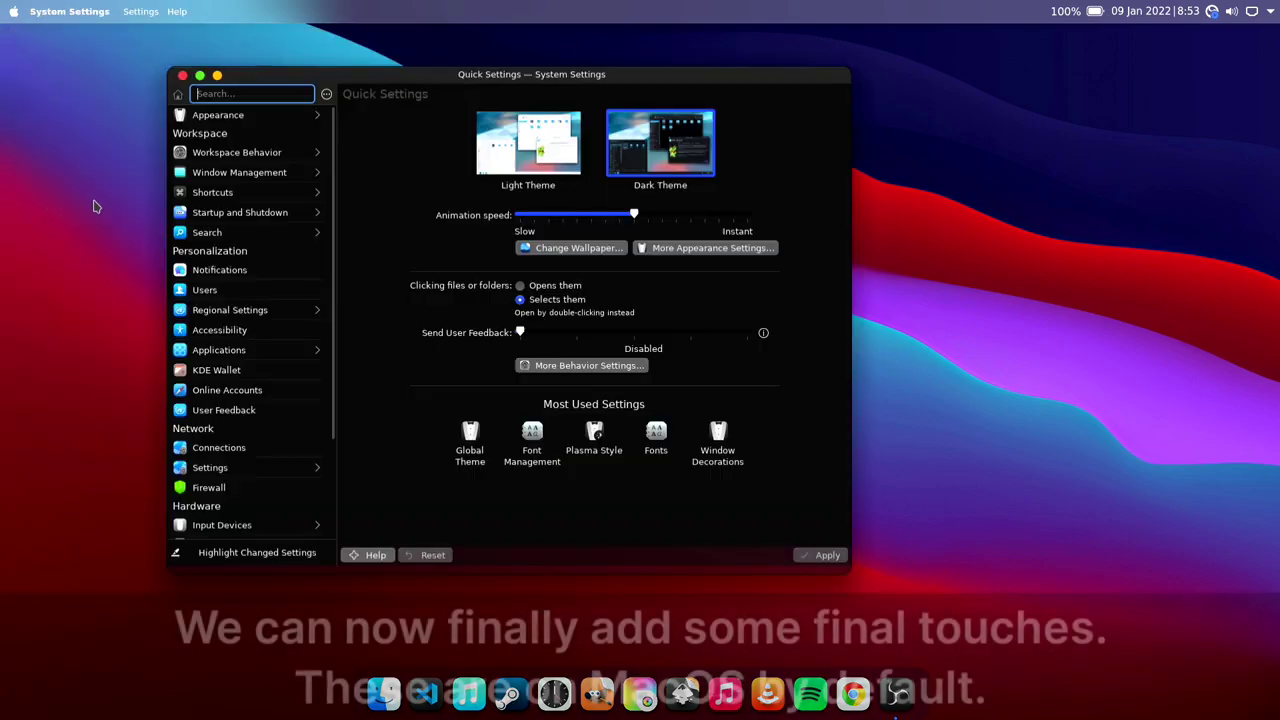
# - Apply the WhiteSur-dark Plasma style in the Appearance settings, close System Settings and check how the application menu looks
pyautogui.click(225, 115)
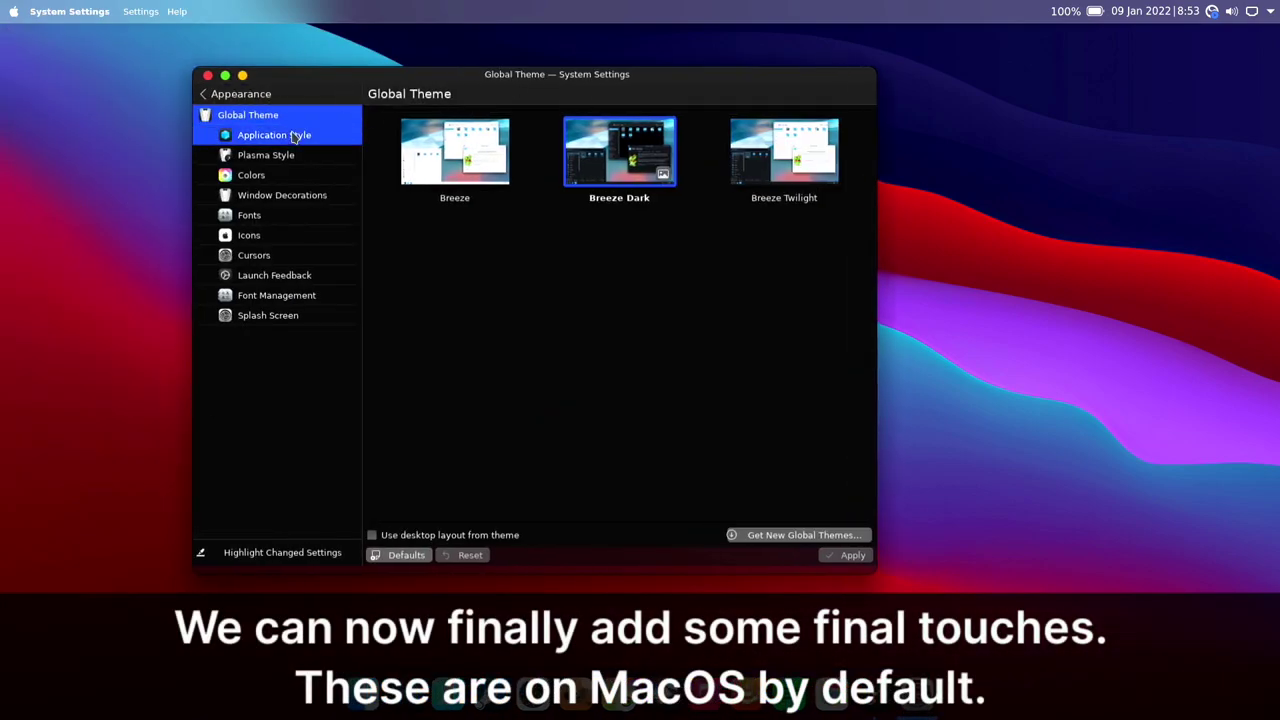
pyautogui.click(293, 137)
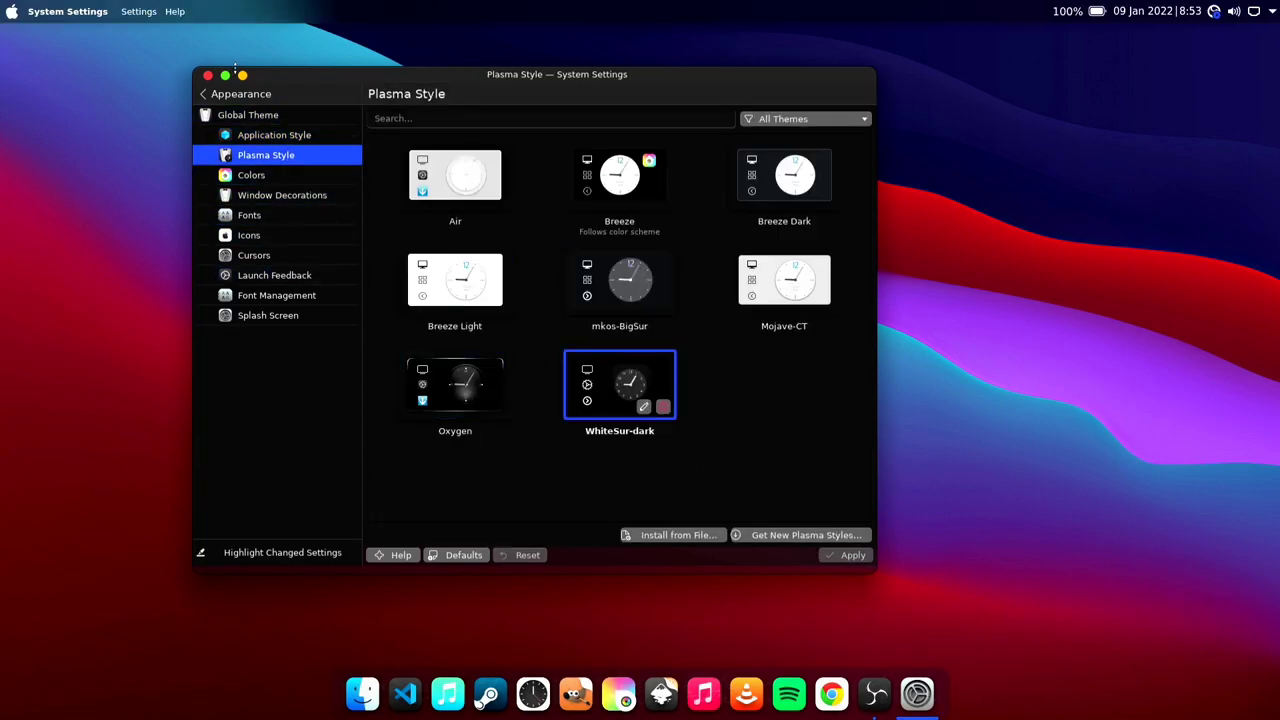
pyautogui.click(207, 75)
pyautogui.click(11, 11)
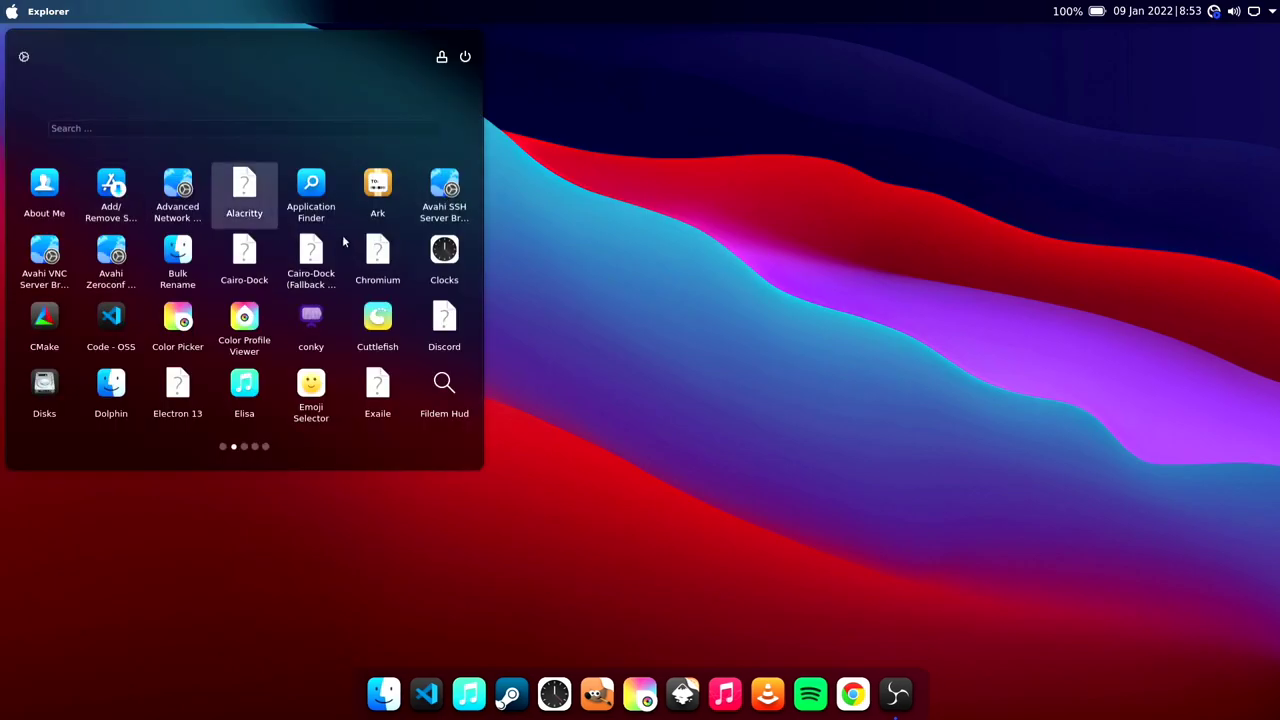
pyautogui.click(846, 334)
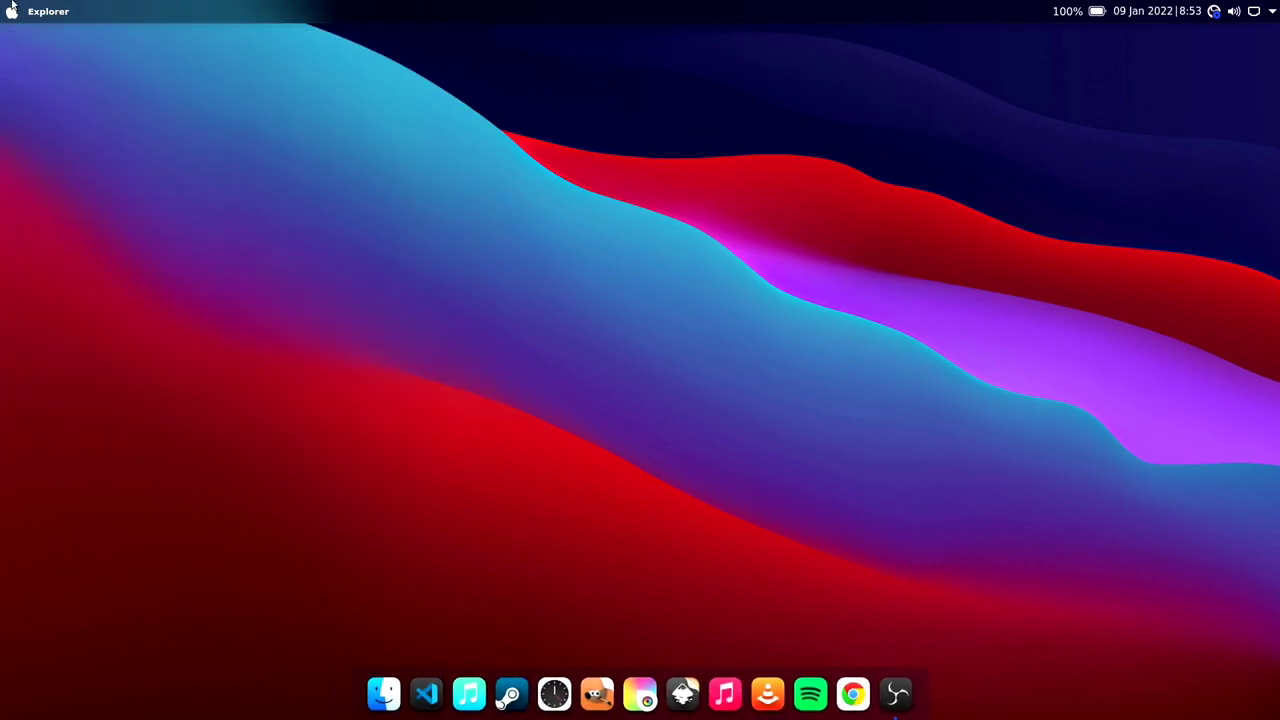
# - Reopen System Settings by searching for "set" and show the Desktop Effects under Workspace Behavior
pyautogui.press('super')
pyautogui.write('set')
pyautogui.click(66, 208)
pyautogui.click(270, 152)
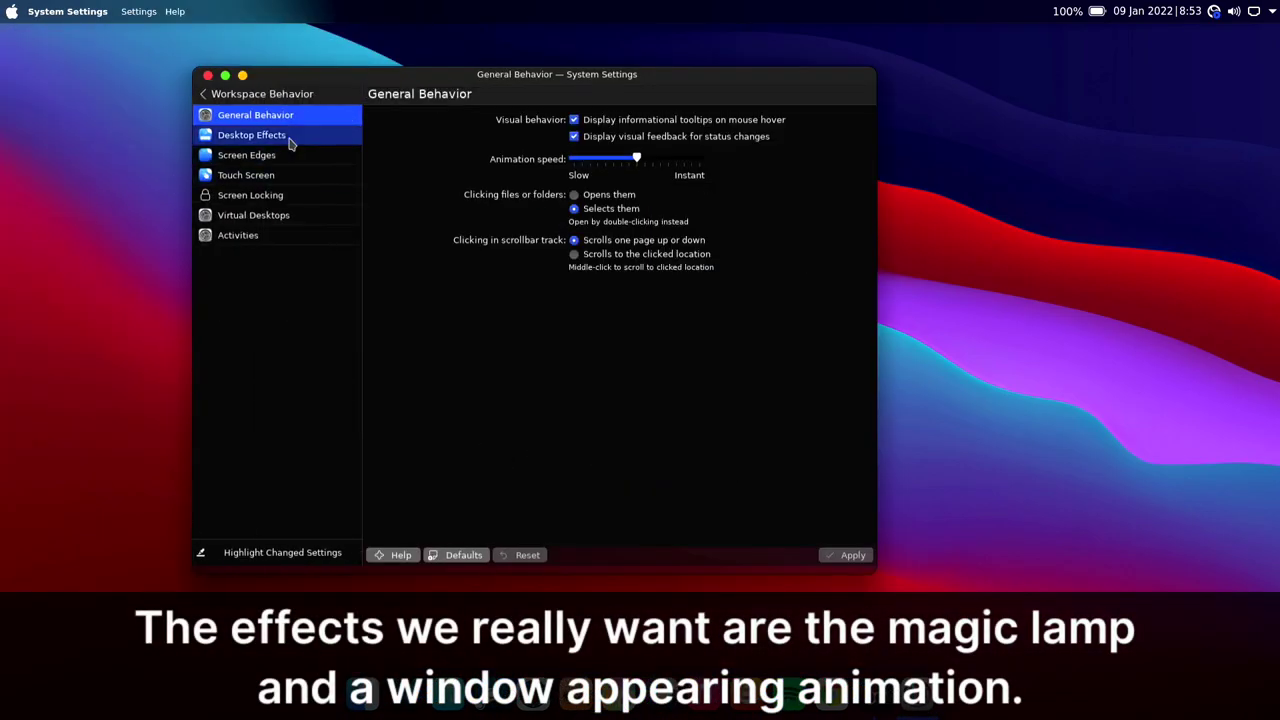
pyautogui.click(260, 135)
# - Check the Blur effect's blur and noise strength settings and accept them
pyautogui.scroll(-2, 536, 400)
pyautogui.click(848, 397)
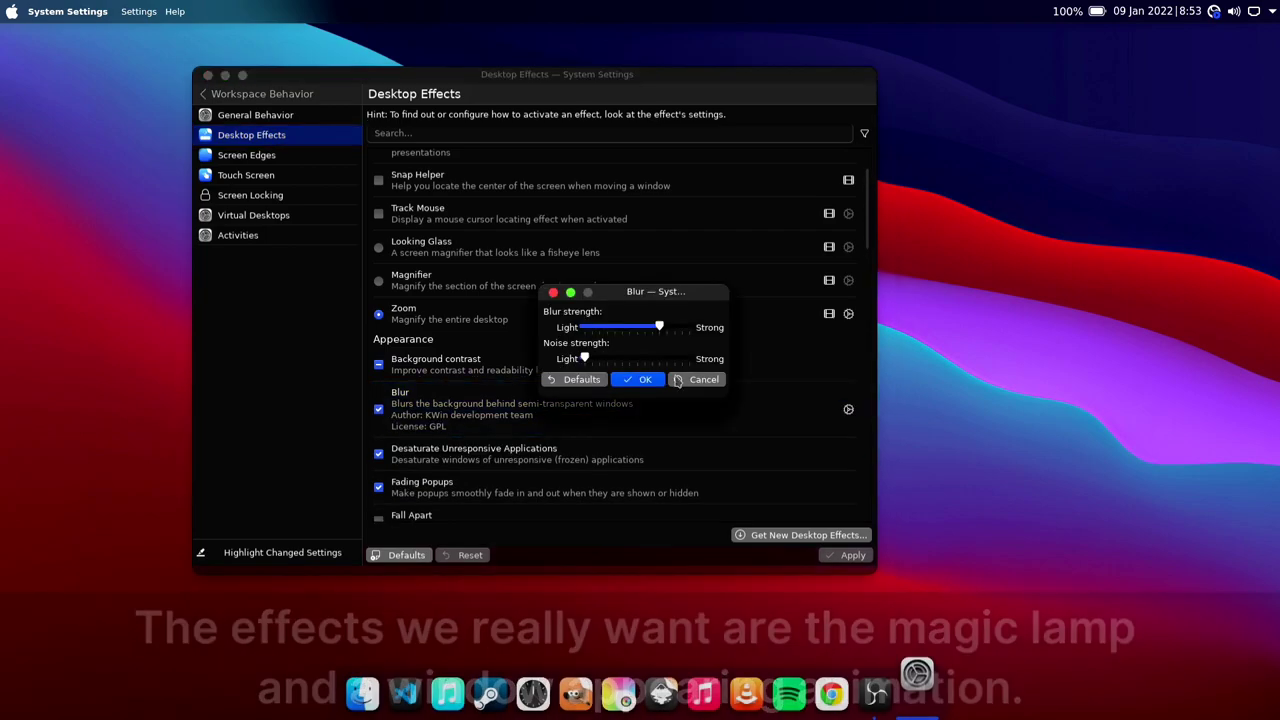
pyautogui.click(645, 375)
# - Choose Scale as the window open/close animation and apply the change
pyautogui.scroll(-10, 643, 379)
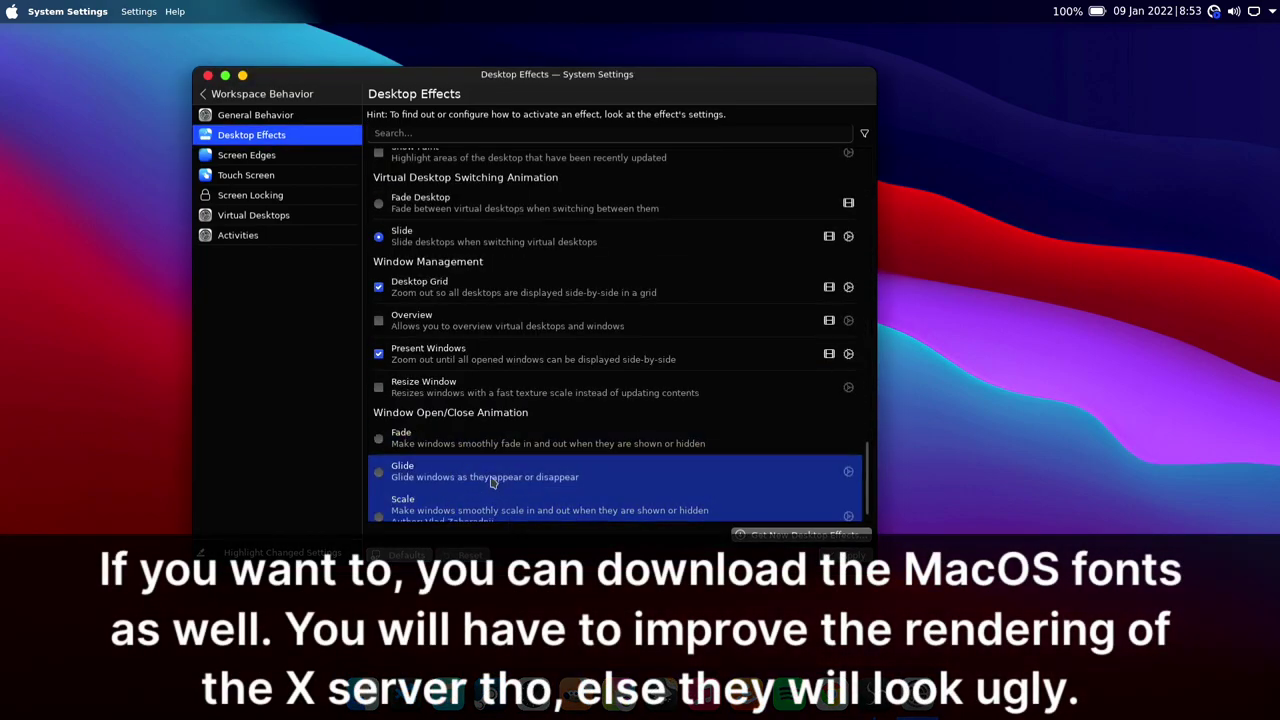
pyautogui.click(378, 505)
pyautogui.click(844, 555)
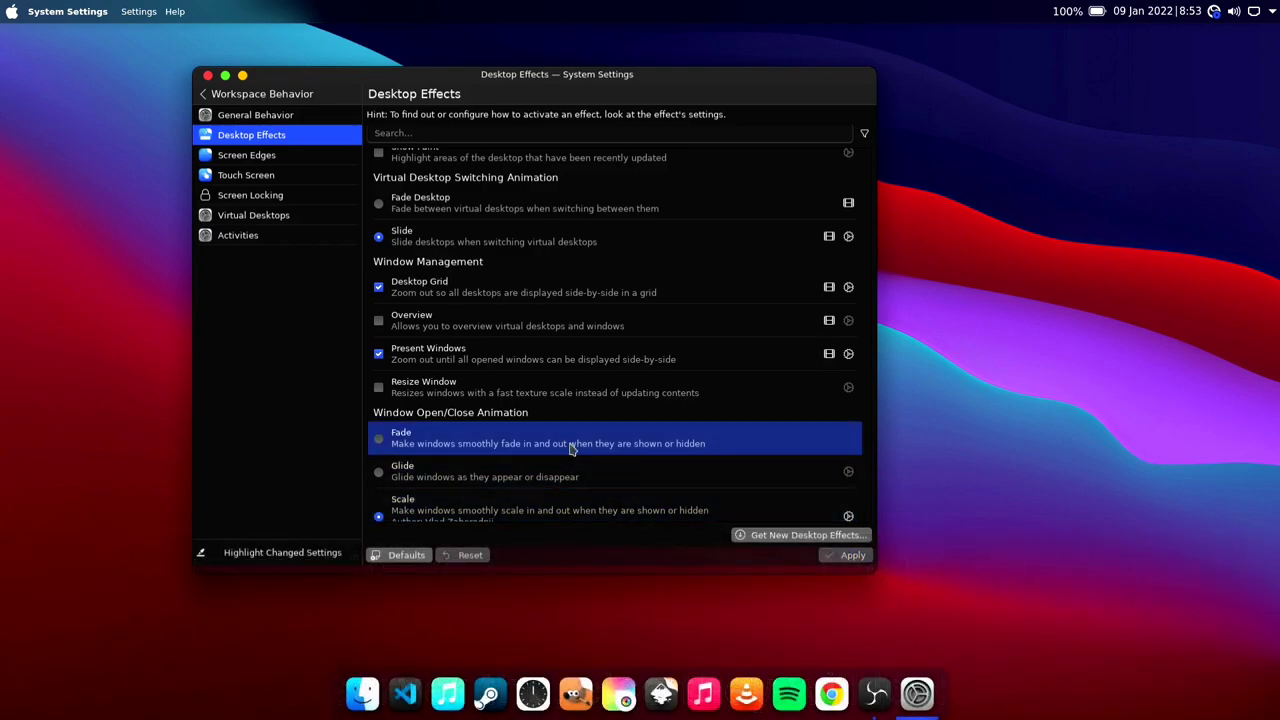
# - Enable the Slide Back and Dim Screen for Administrator Mode focus effects and apply them
pyautogui.scroll(2, 545, 450)
pyautogui.scroll(3, 390, 394)
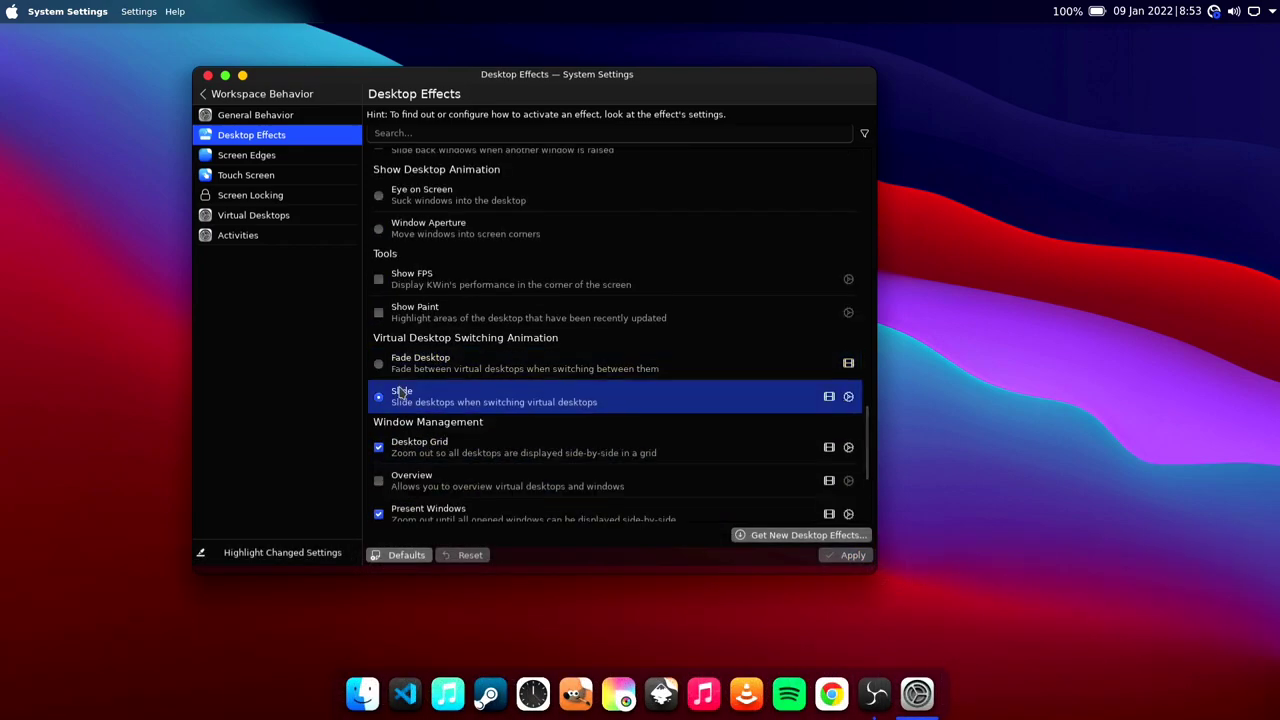
pyautogui.click(379, 304)
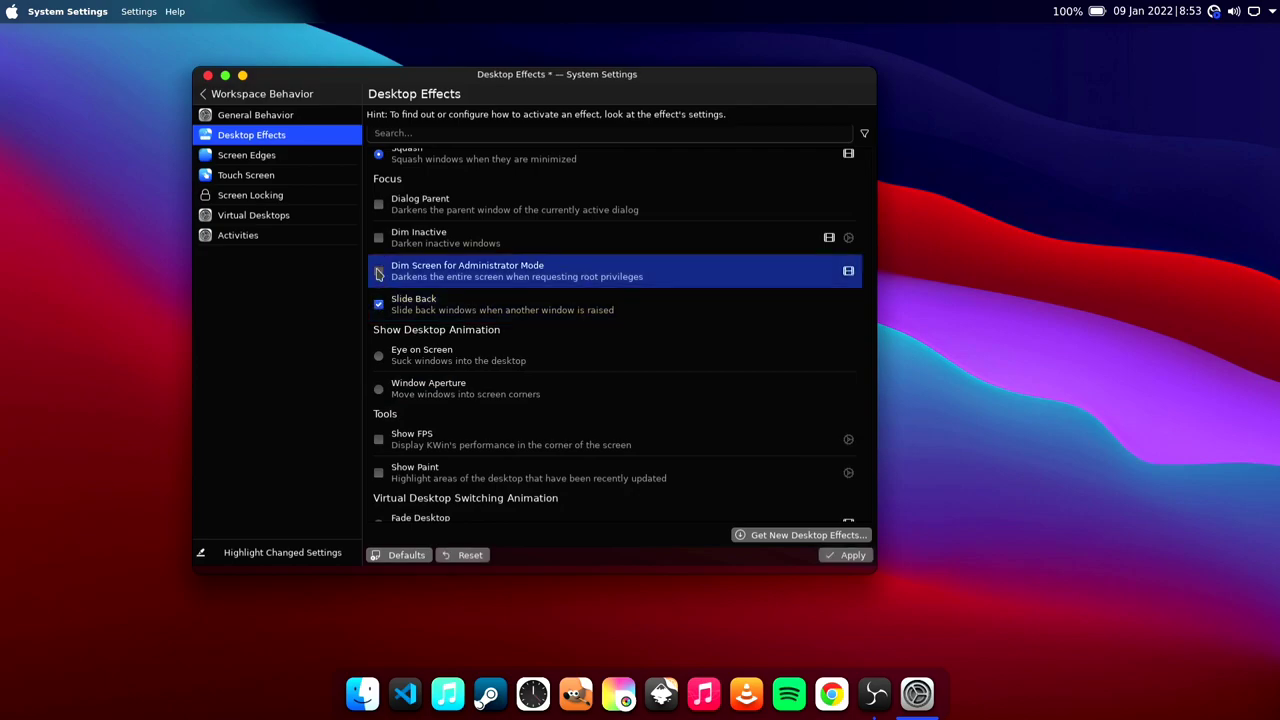
pyautogui.click(379, 271)
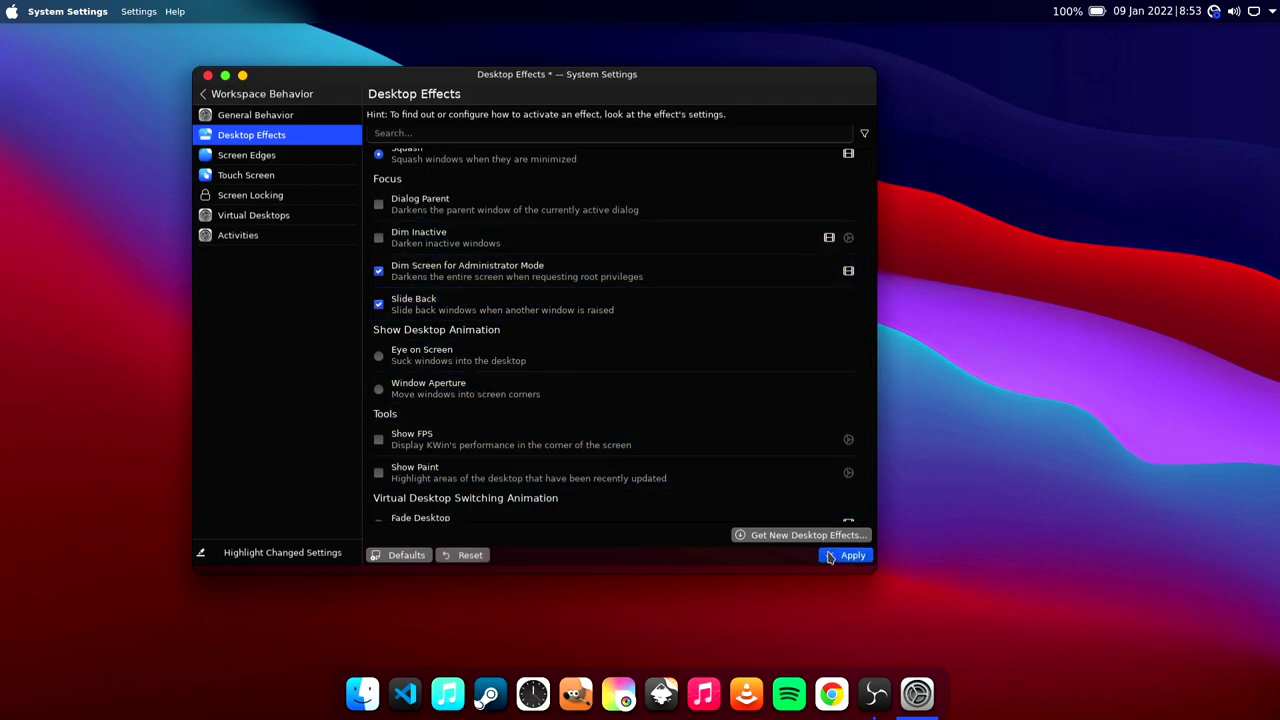
pyautogui.click(853, 555)
# - Select Magic Lamp as the minimize animation, enable Wobbly Windows and apply the changes
pyautogui.scroll(1, 457, 290)
pyautogui.scroll(2, 534, 322)
pyautogui.click(379, 444)
pyautogui.click(853, 555)
pyautogui.scroll(1, 650, 476)
pyautogui.click(379, 441)
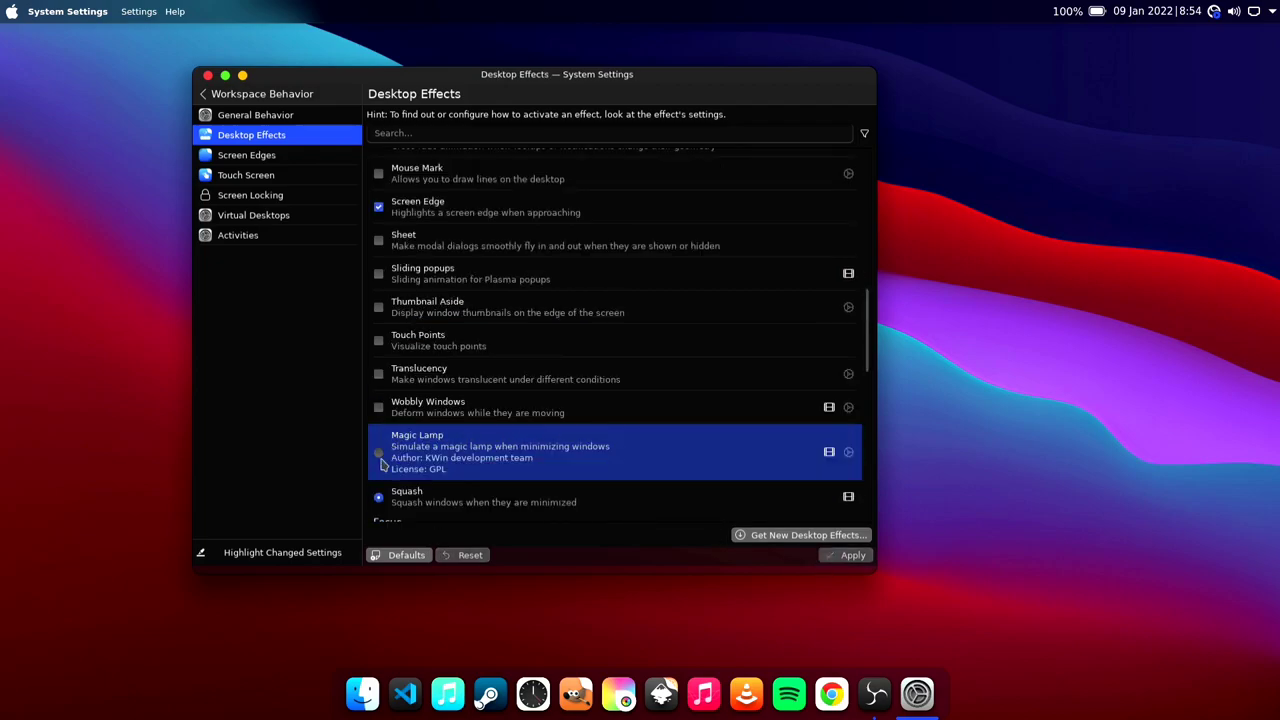
pyautogui.click(379, 407)
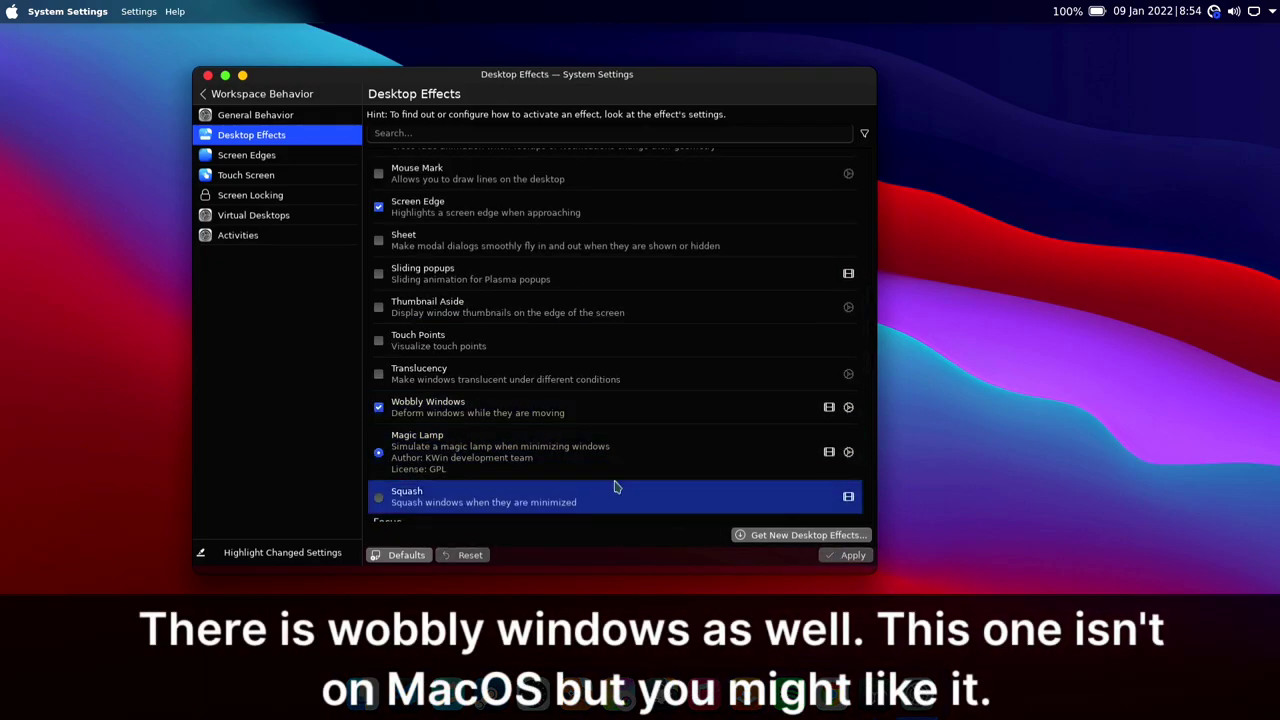
# - Move the settings window to try its wobble, turn off Wobbly Windows, and apply Translucency before switching it off again
pyautogui.moveTo(533, 84); pyautogui.dragTo(667, 126)
pyautogui.click(513, 449)
pyautogui.click(513, 415)
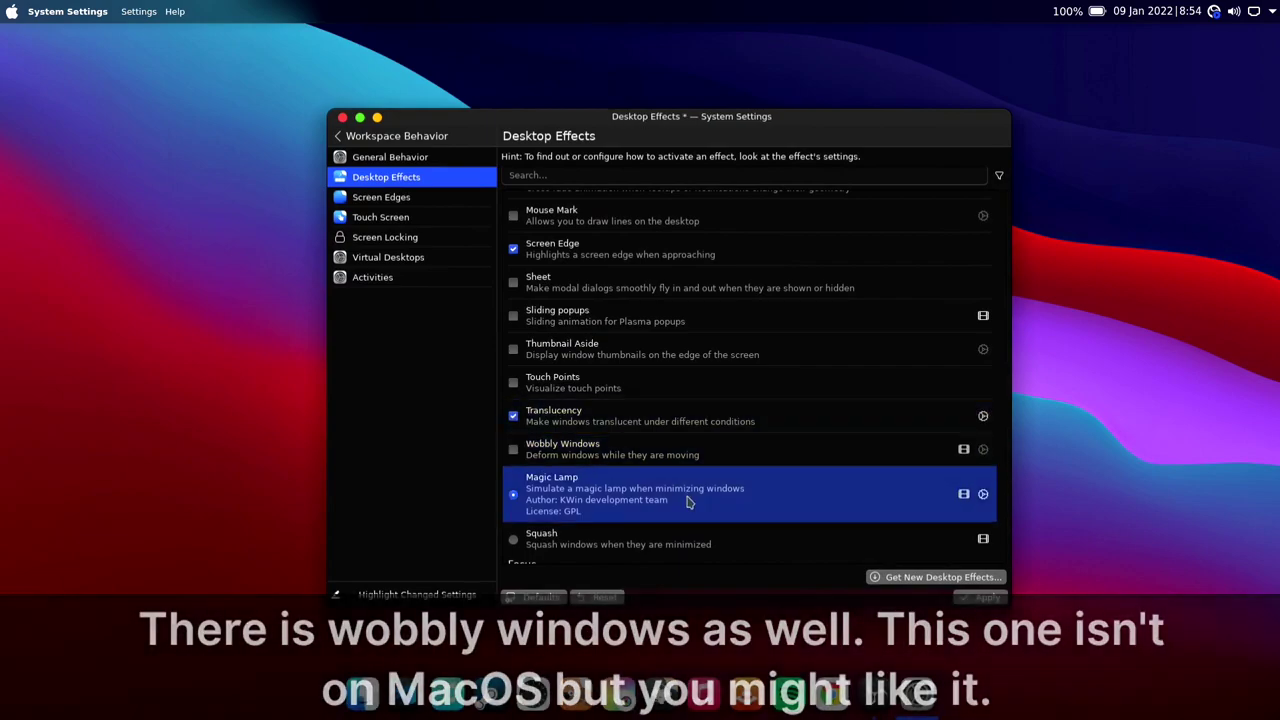
pyautogui.click(985, 597)
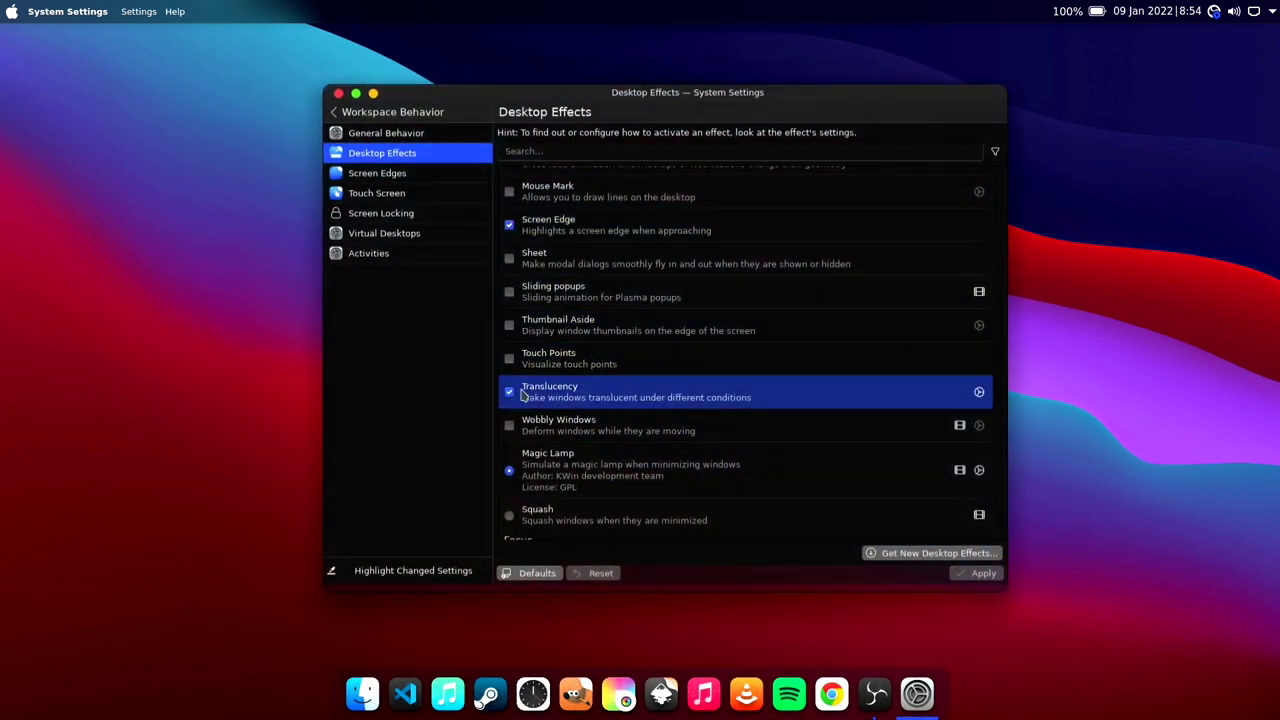
pyautogui.click(509, 392)
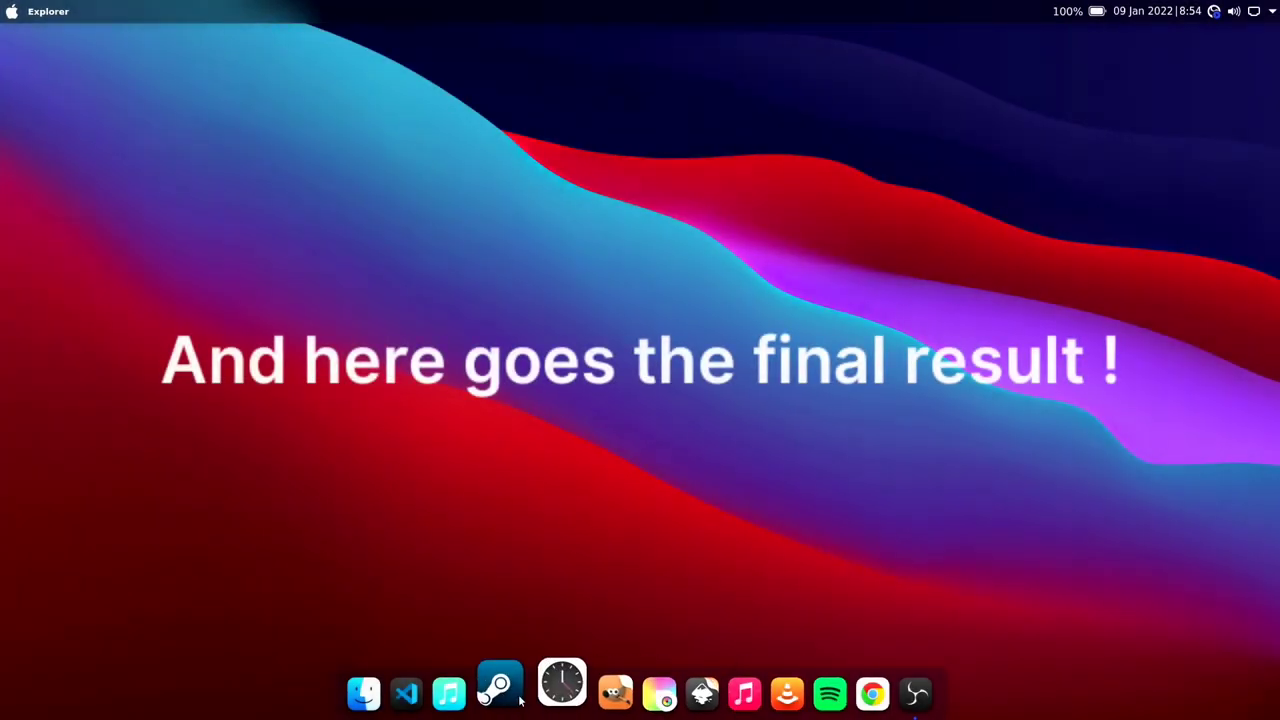
# - Open the Dolphin file manager from the dock and move its window up and to the right
pyautogui.click(373, 688)
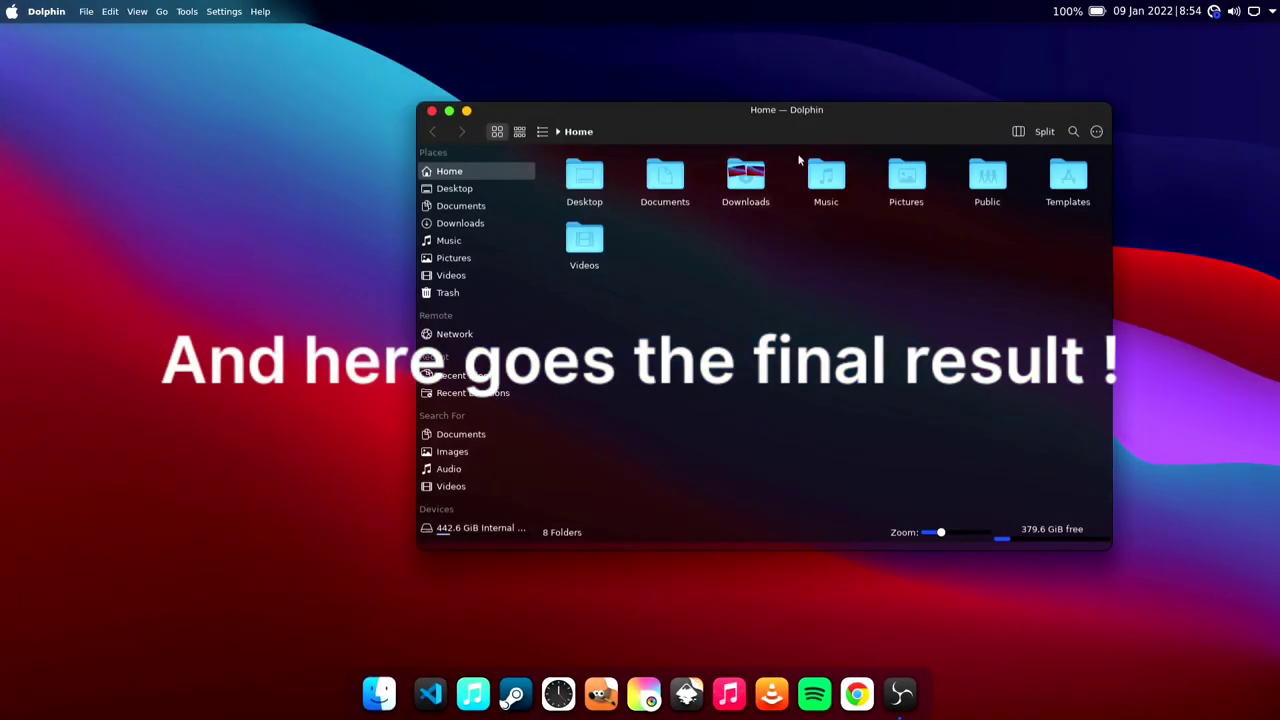
pyautogui.moveTo(822, 120); pyautogui.dragTo(903, 102)
# - Search the application menu for "fil" and open Files
pyautogui.click(12, 11)
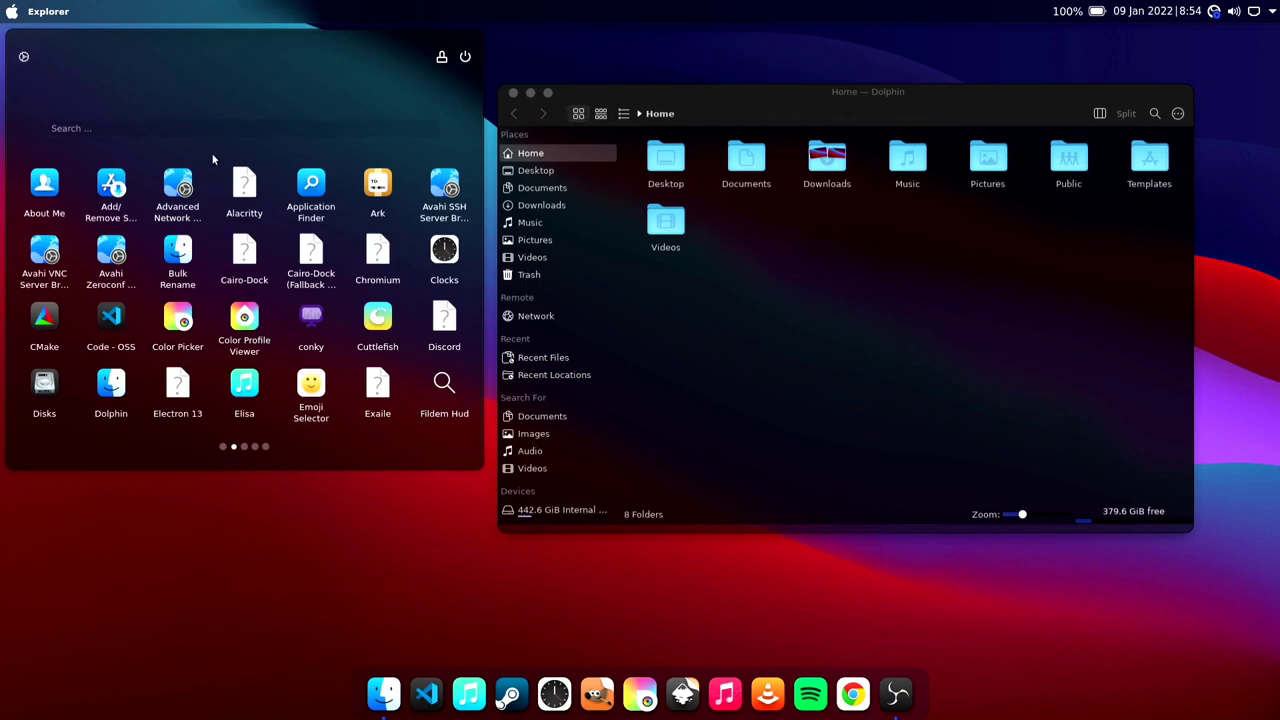
pyautogui.click(215, 129)
pyautogui.write('fil')
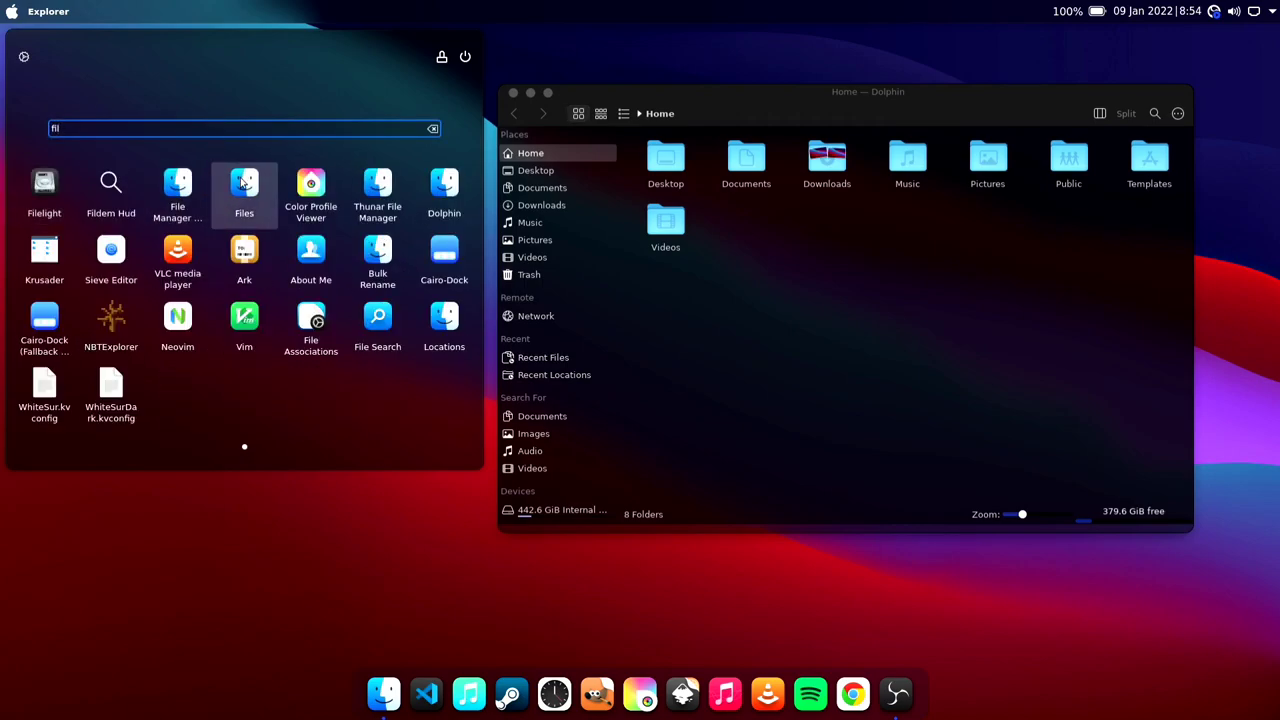
pyautogui.click(242, 182)
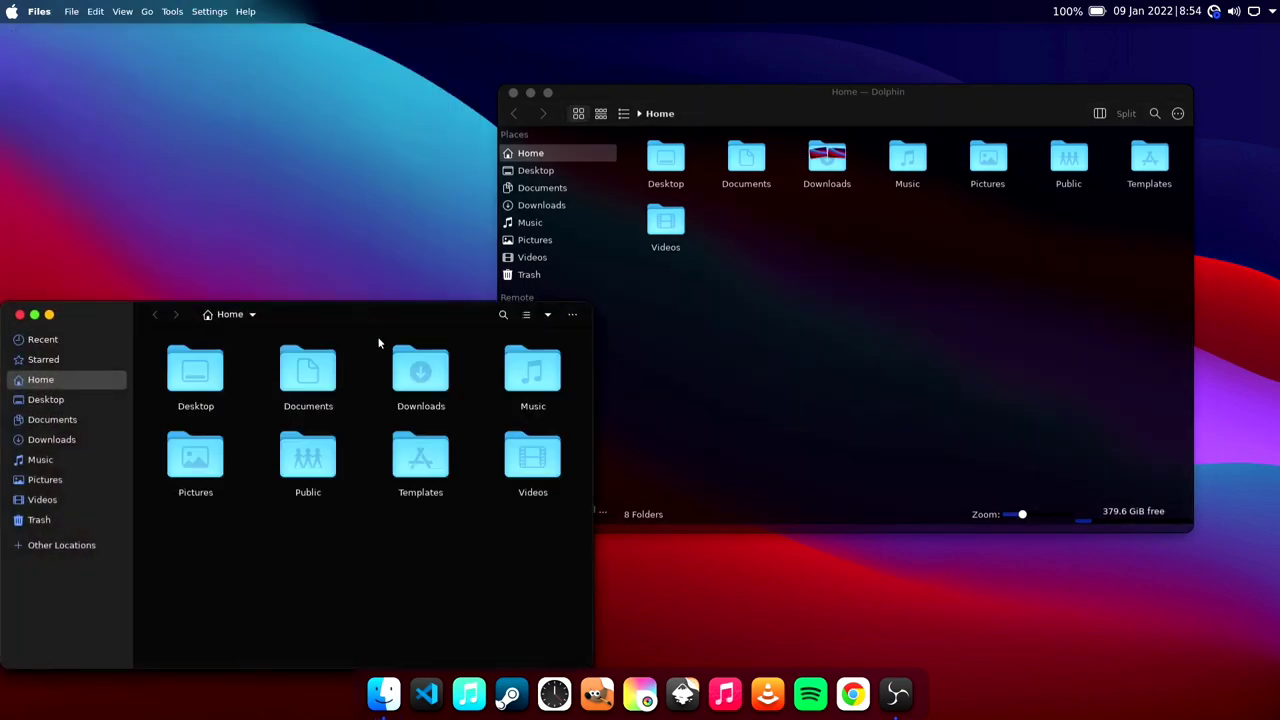
# - Move the Files window up and close it, then show the context menu of Dolphin's Home folder
pyautogui.moveTo(313, 316); pyautogui.dragTo(503, 127)
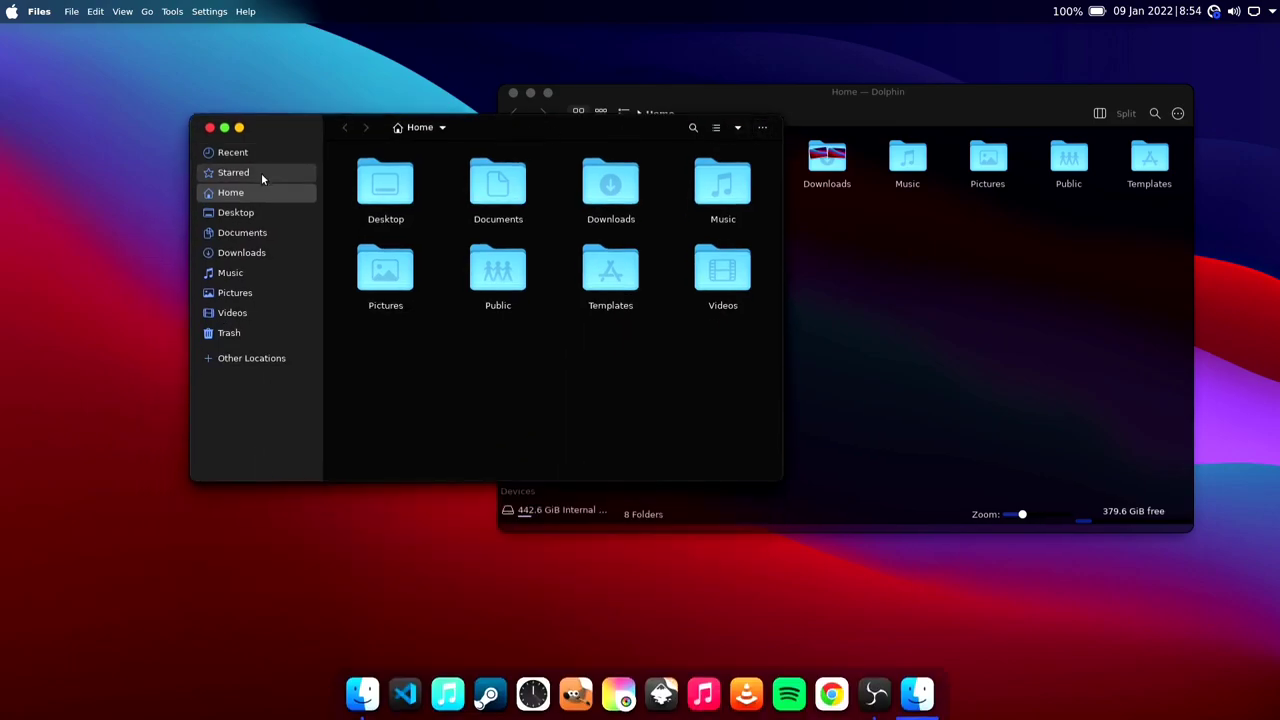
pyautogui.click(210, 128)
pyautogui.moveTo(890, 94)
pyautogui.mouseDown()
pyautogui.moveTo(826, 95)
pyautogui.moveTo(900, 97)
pyautogui.mouseUp()
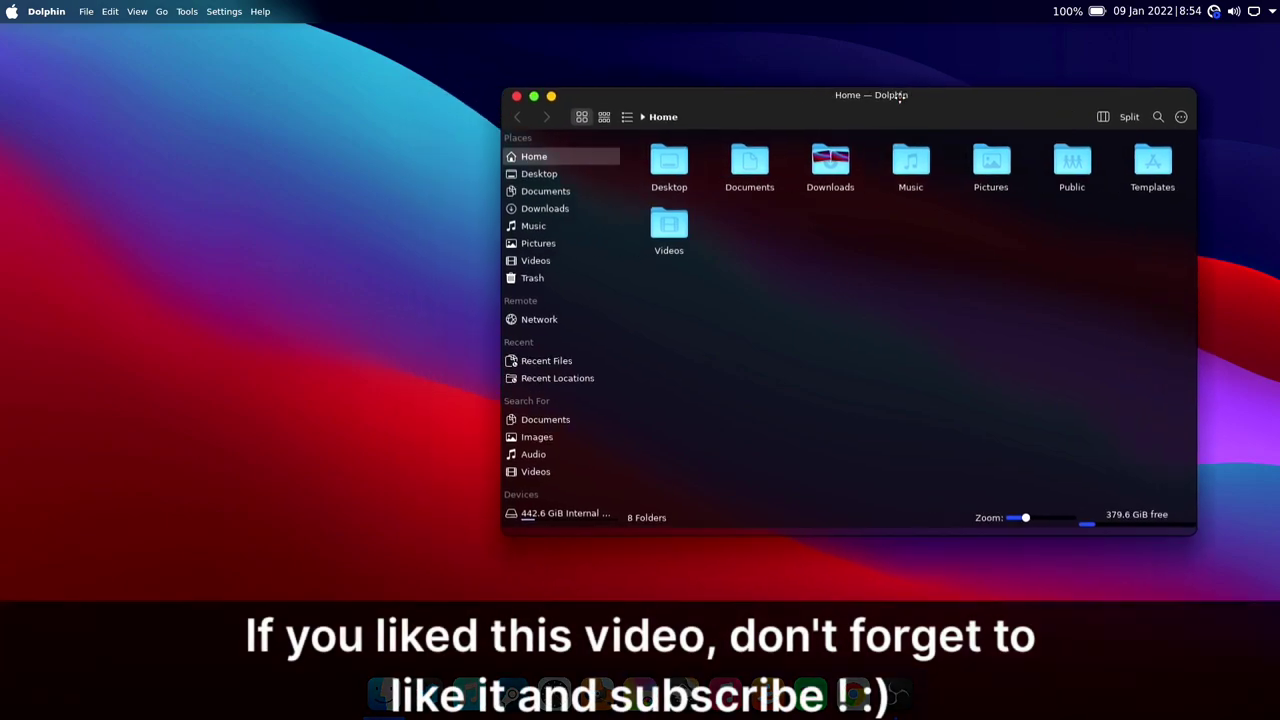
pyautogui.rightClick(797, 306)
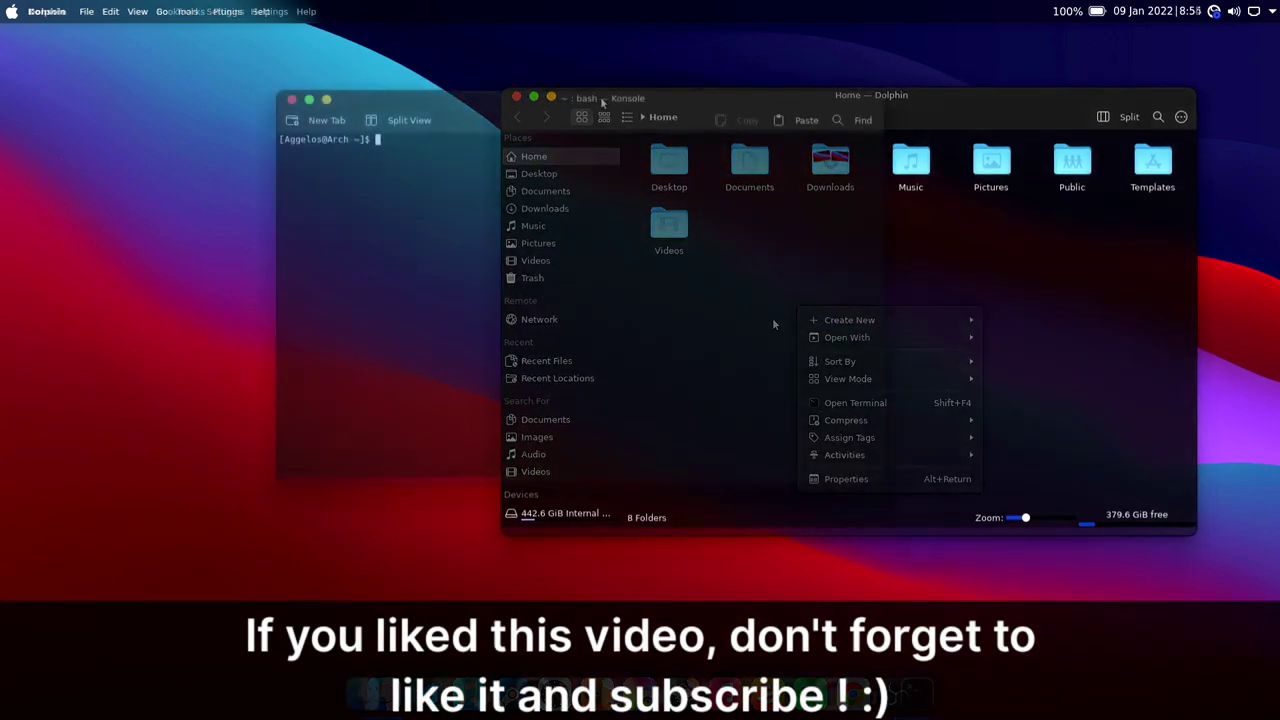
# - Move the Konsole window aside, run neofetch --ascii_distro macos in it, and enter the clear command
pyautogui.moveTo(600, 101); pyautogui.dragTo(483, 123)
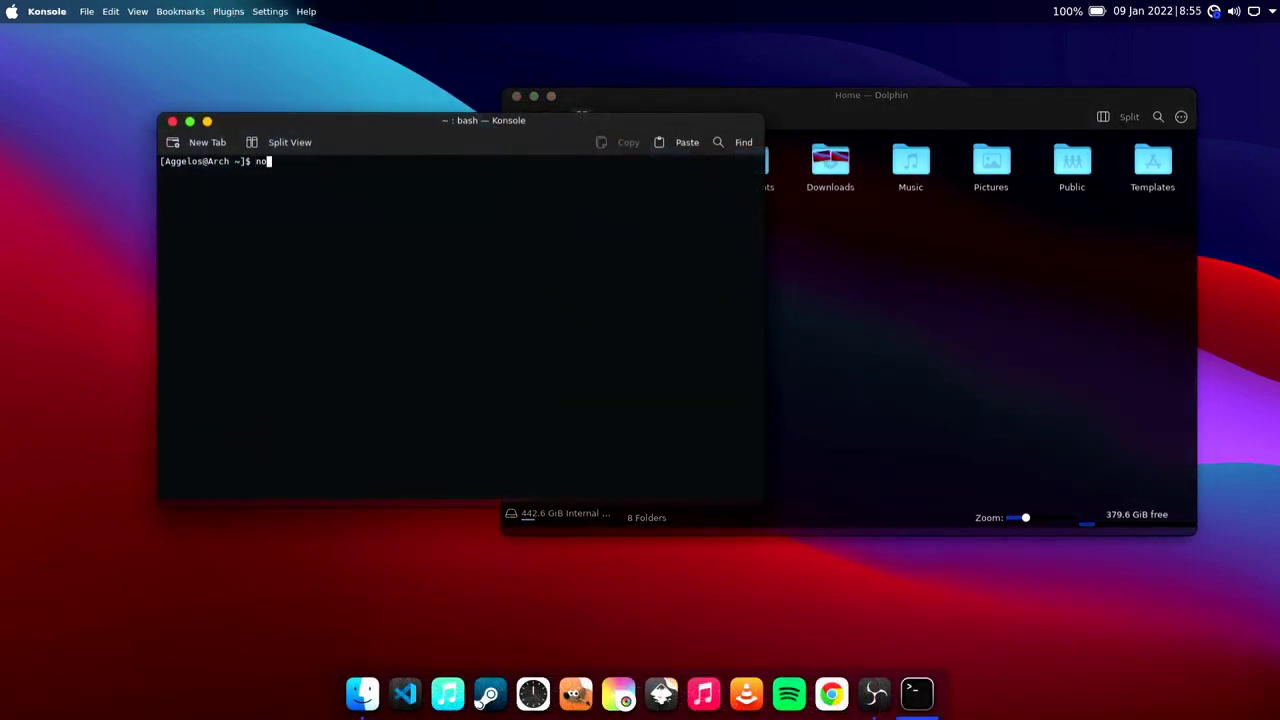
pyautogui.write('neofetch --ascii')
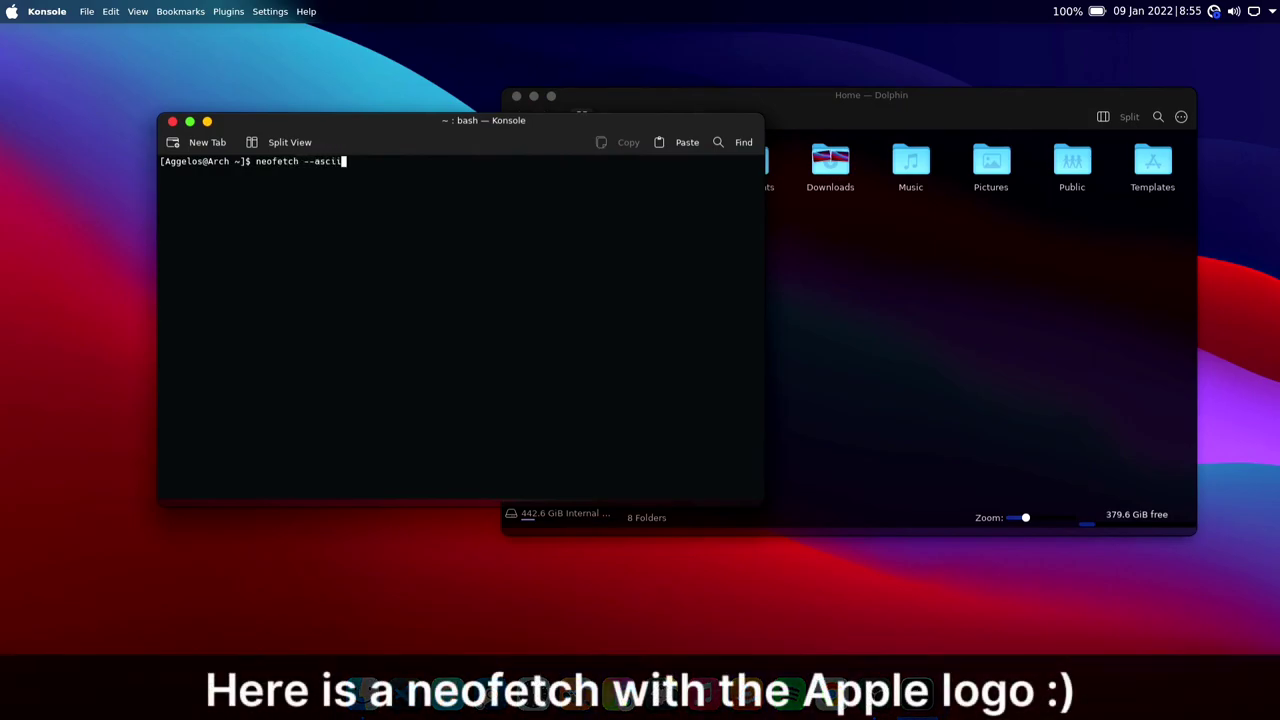
pyautogui.write('_d')
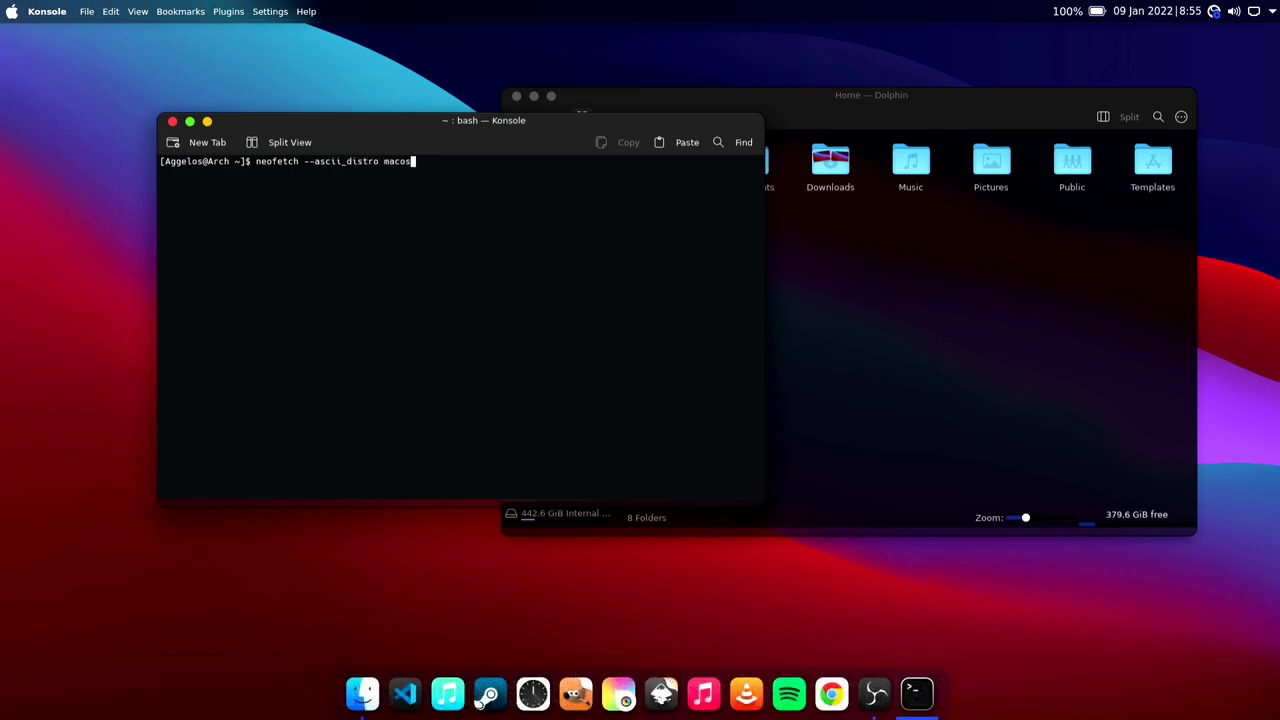
pyautogui.write('istro macos')
pyautogui.press('Return')
pyautogui.write('cl')
pyautogui.write('ear')
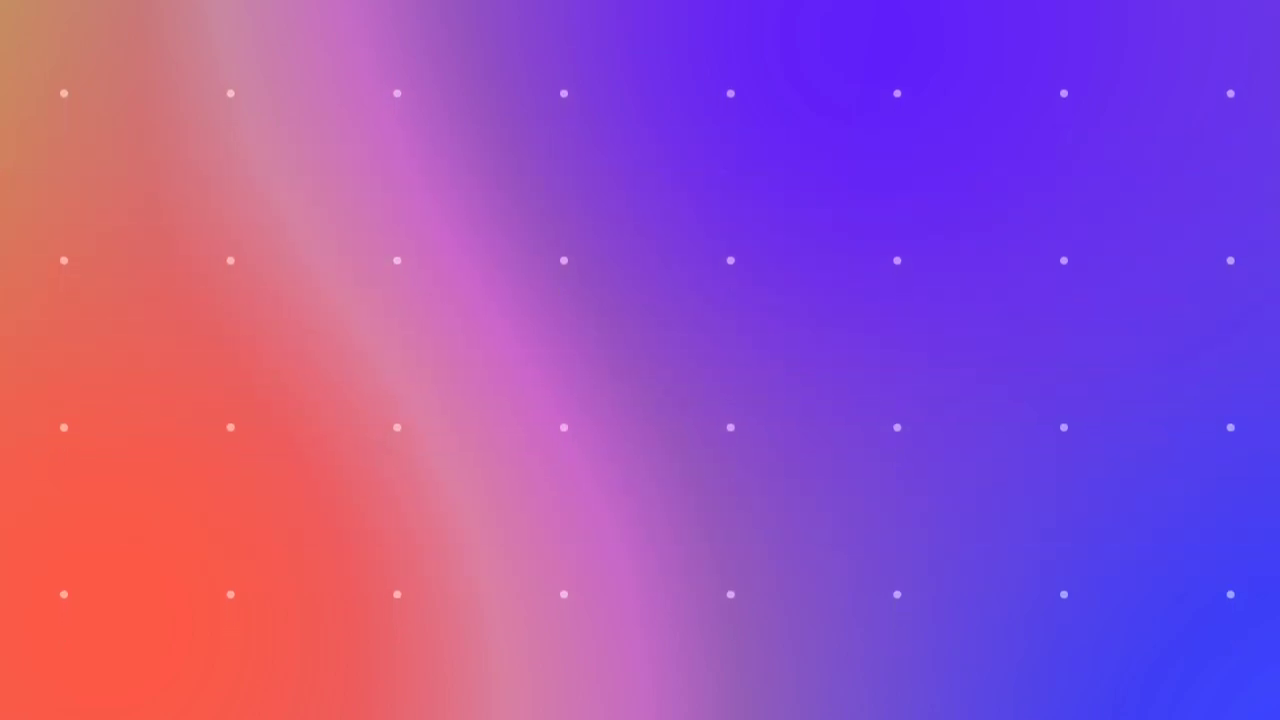